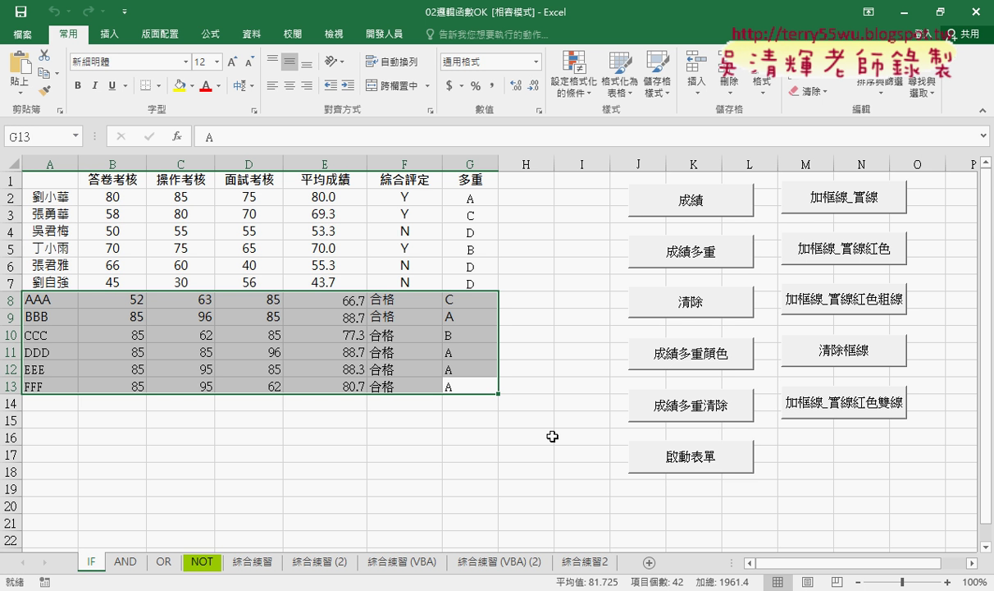
# Step: Delete the AAA–FFF test records in A8:G13 and confirm that row 8 is now empty
pyautogui.moveTo(66, 303); pyautogui.dragTo(470, 389)
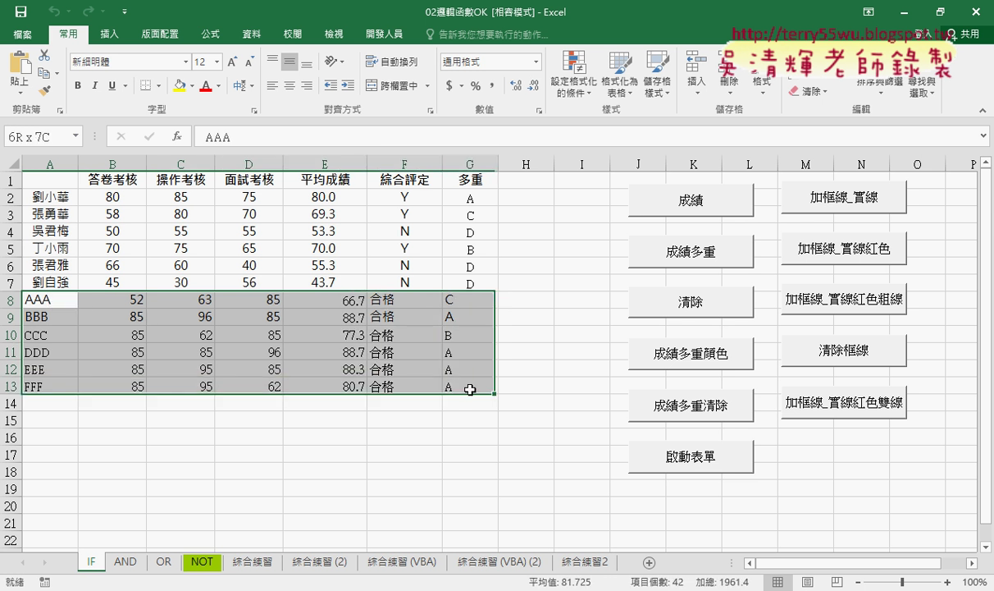
pyautogui.press('Delete')
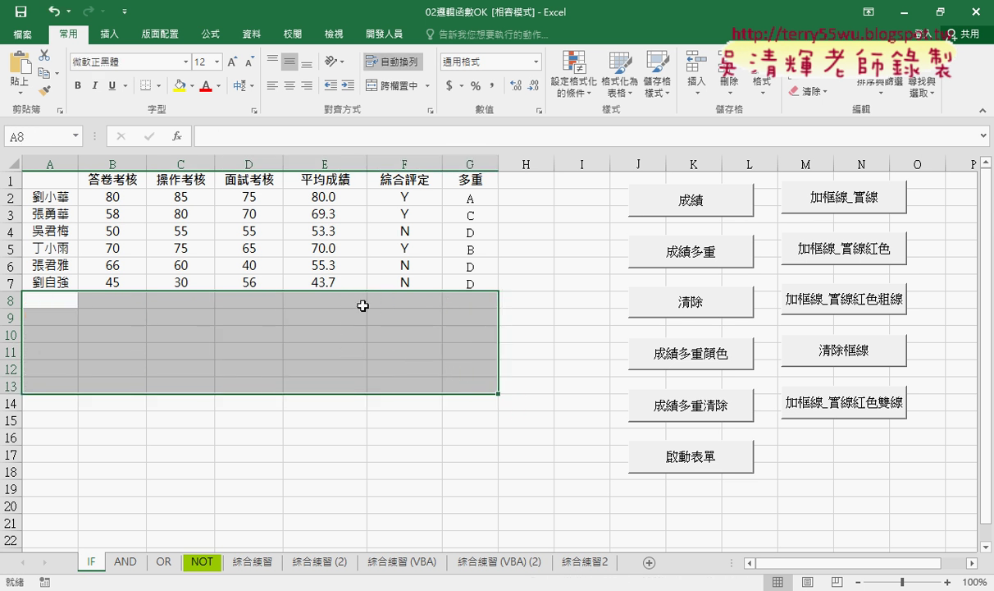
pyautogui.click(386, 348)
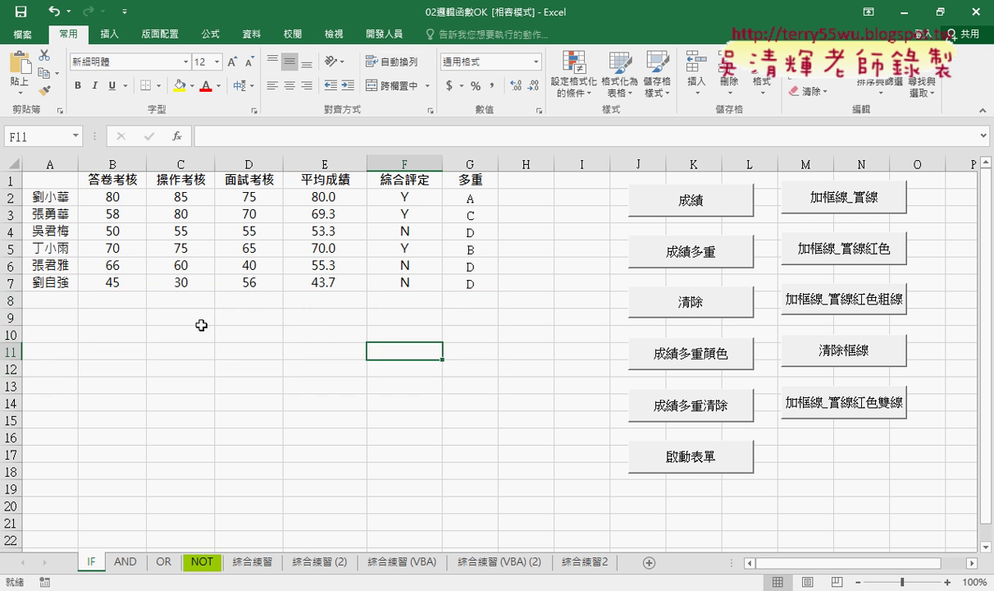
pyautogui.click(51, 299)
pyautogui.click(123, 303)
pyautogui.click(185, 300)
pyautogui.click(259, 299)
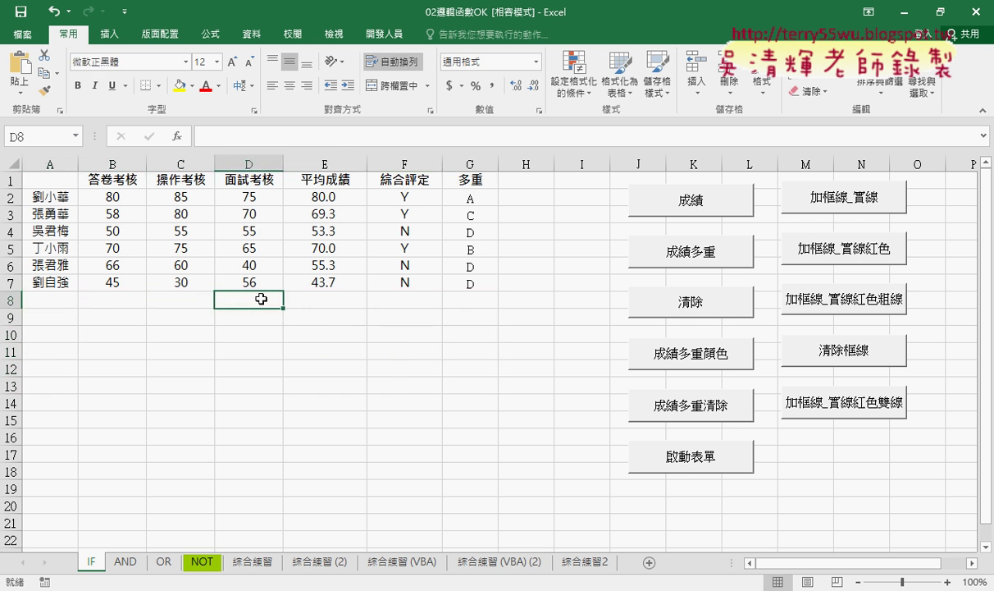
pyautogui.moveTo(42, 297); pyautogui.dragTo(241, 295)
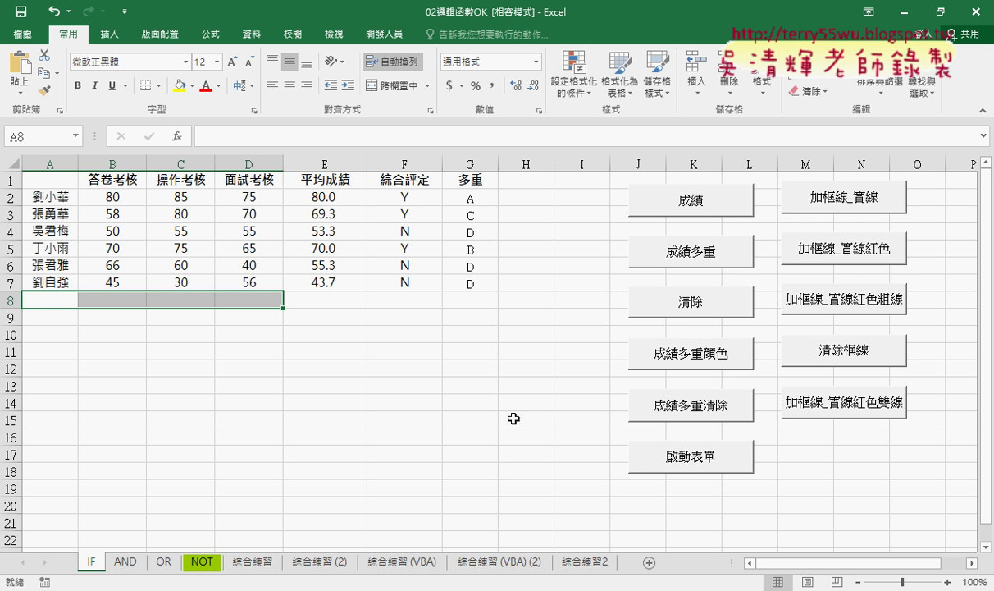
# Step: Launch the 成績系統 form and move it to the right of the grade table
pyautogui.click(671, 468)
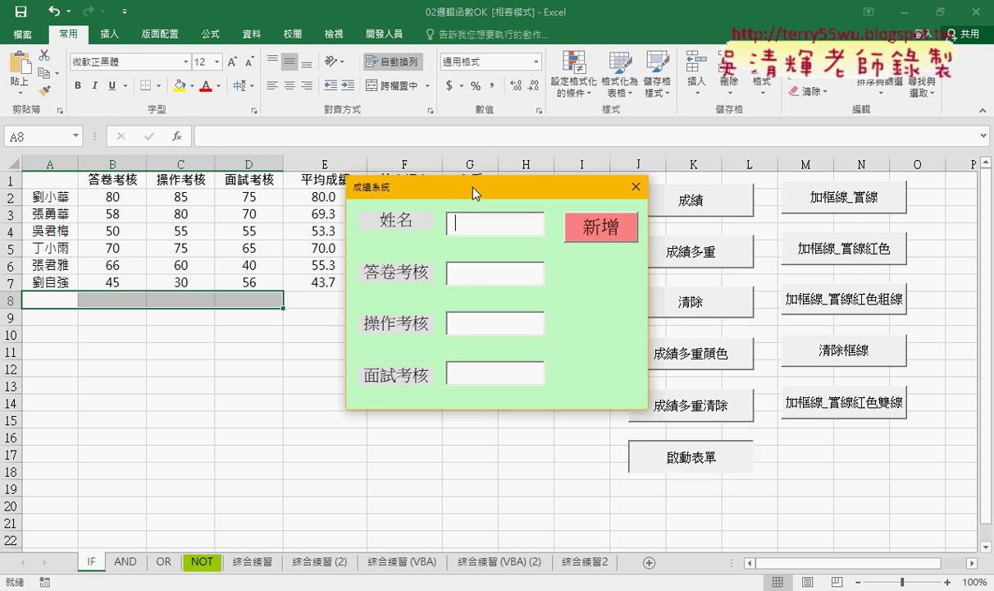
pyautogui.moveTo(472, 193)
pyautogui.mouseDown()
pyautogui.moveTo(282, 191)
pyautogui.moveTo(437, 198)
pyautogui.mouseUp()
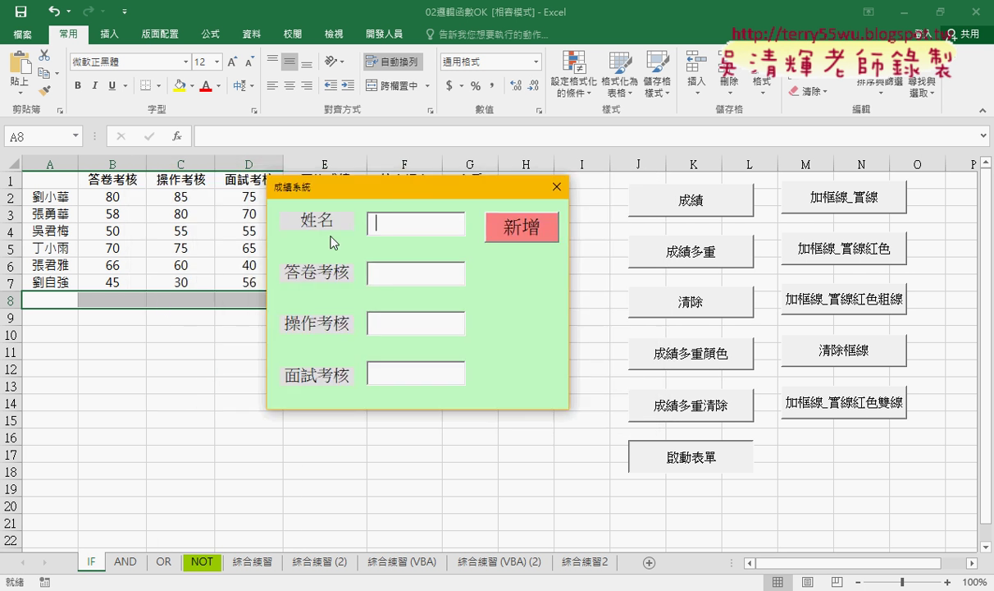
pyautogui.moveTo(361, 197)
pyautogui.mouseDown()
pyautogui.moveTo(499, 135)
pyautogui.moveTo(589, 126)
pyautogui.moveTo(582, 133)
pyautogui.mouseUp()
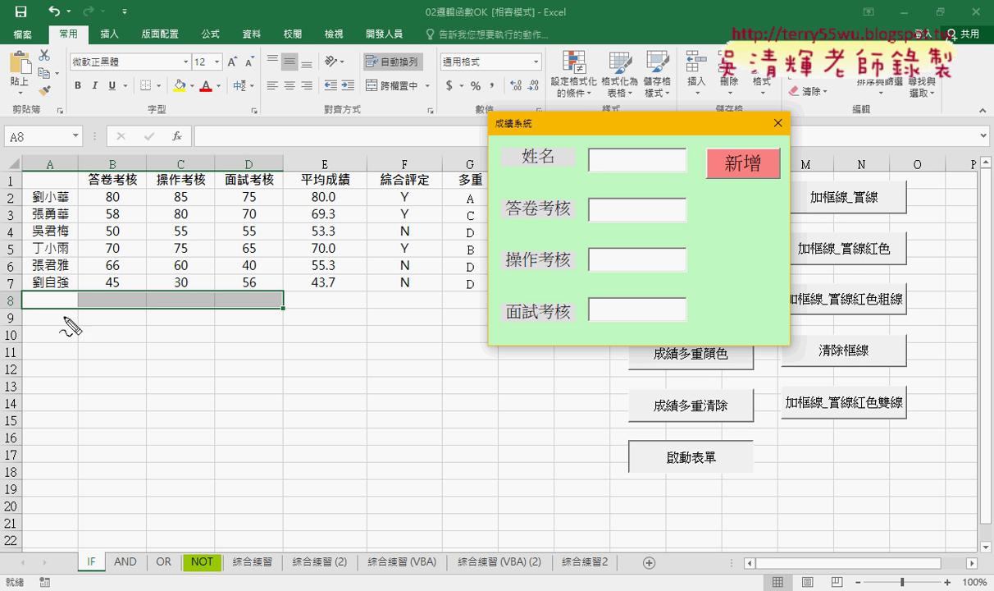
# Step: Mark cells A8 through G8 as the target row and underline the 綜合評定 heading
pyautogui.moveTo(66, 318)
pyautogui.mouseDown()
pyautogui.moveTo(35, 315)
pyautogui.moveTo(75, 309)
pyautogui.mouseUp()
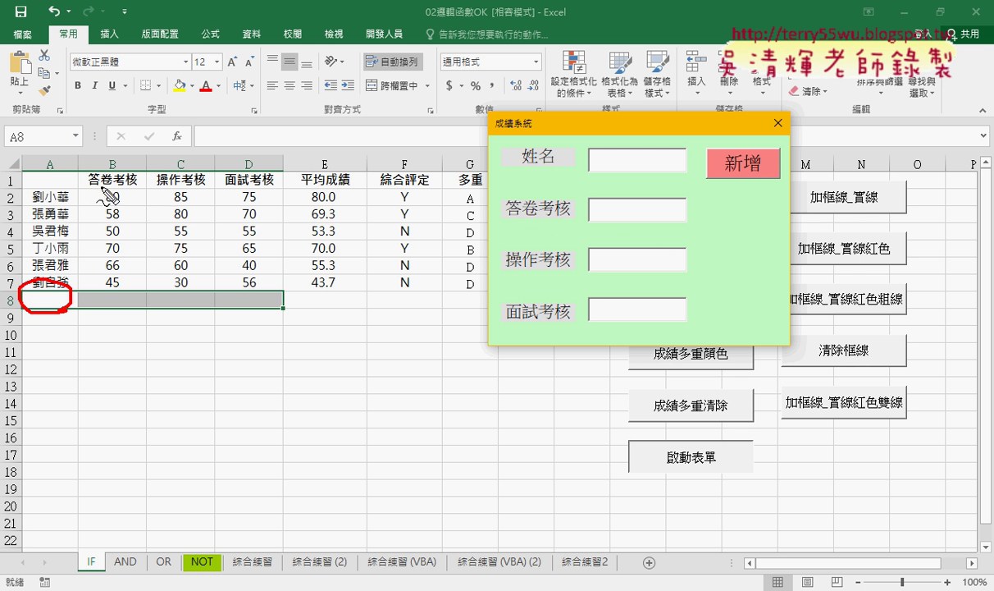
pyautogui.moveTo(124, 289); pyautogui.dragTo(129, 312)
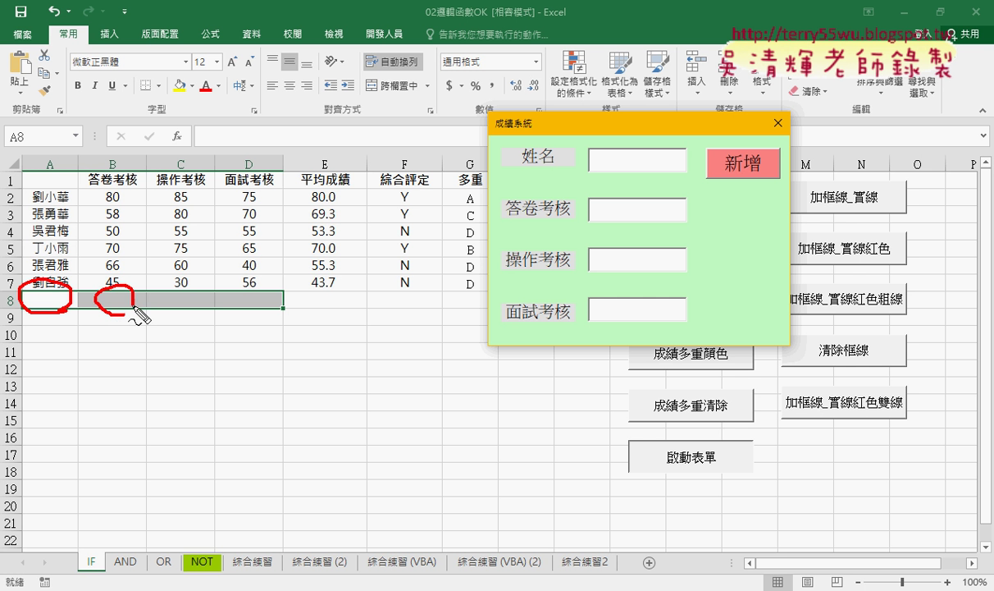
pyautogui.moveTo(201, 287); pyautogui.dragTo(197, 310)
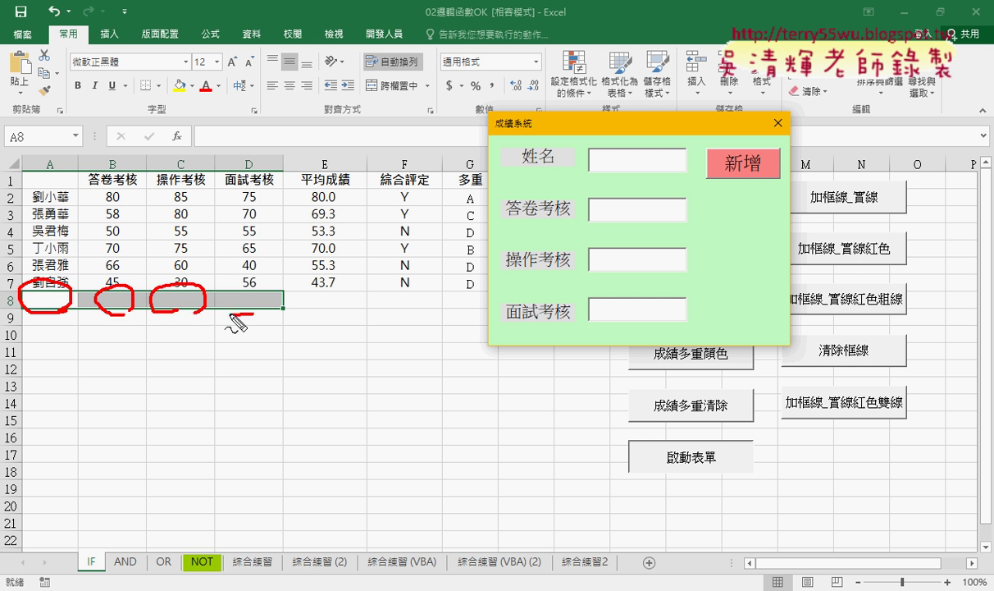
pyautogui.moveTo(267, 297); pyautogui.dragTo(262, 315)
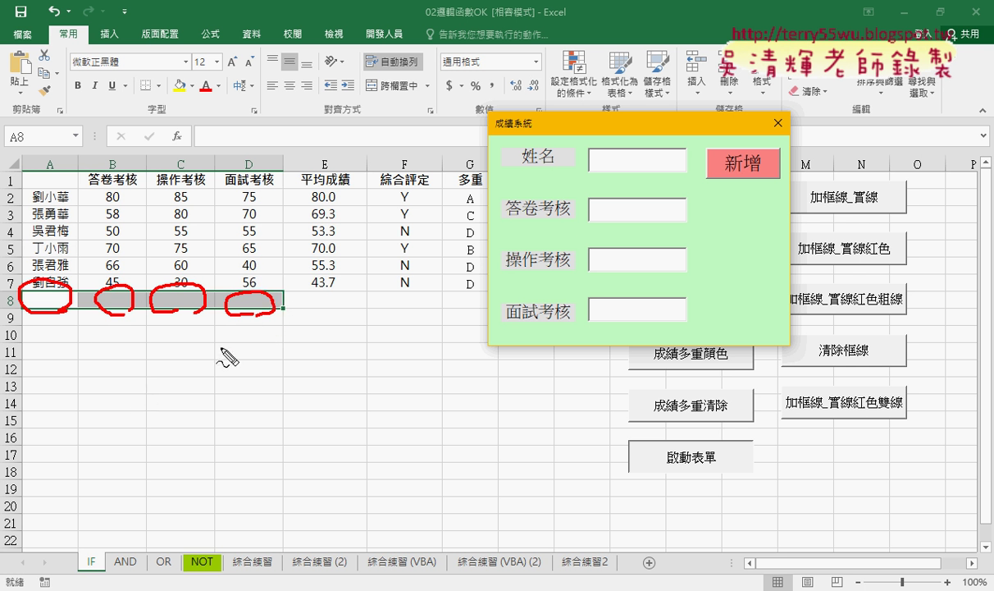
pyautogui.moveTo(351, 293); pyautogui.dragTo(332, 312)
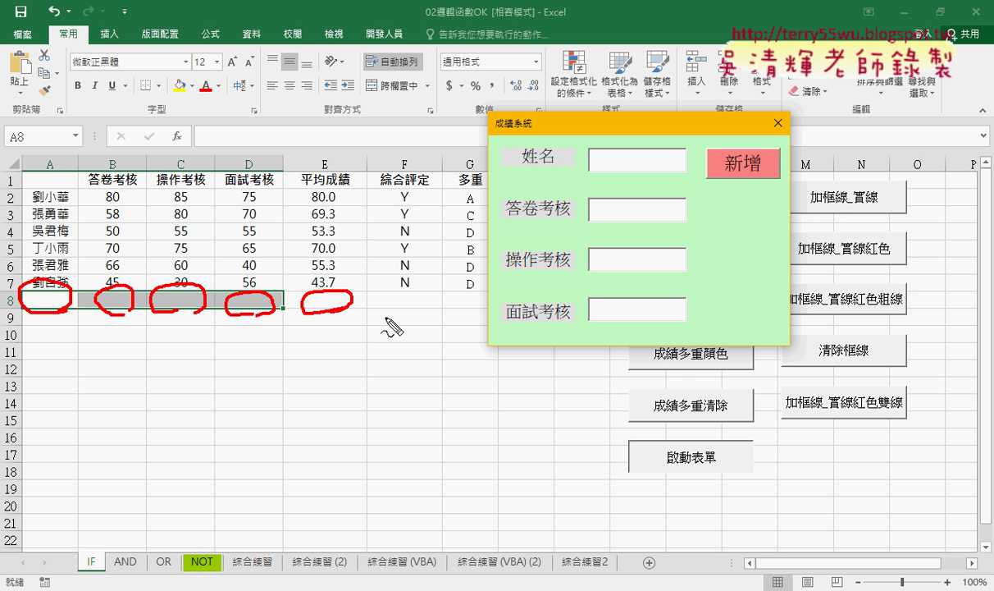
pyautogui.moveTo(405, 297); pyautogui.dragTo(412, 313)
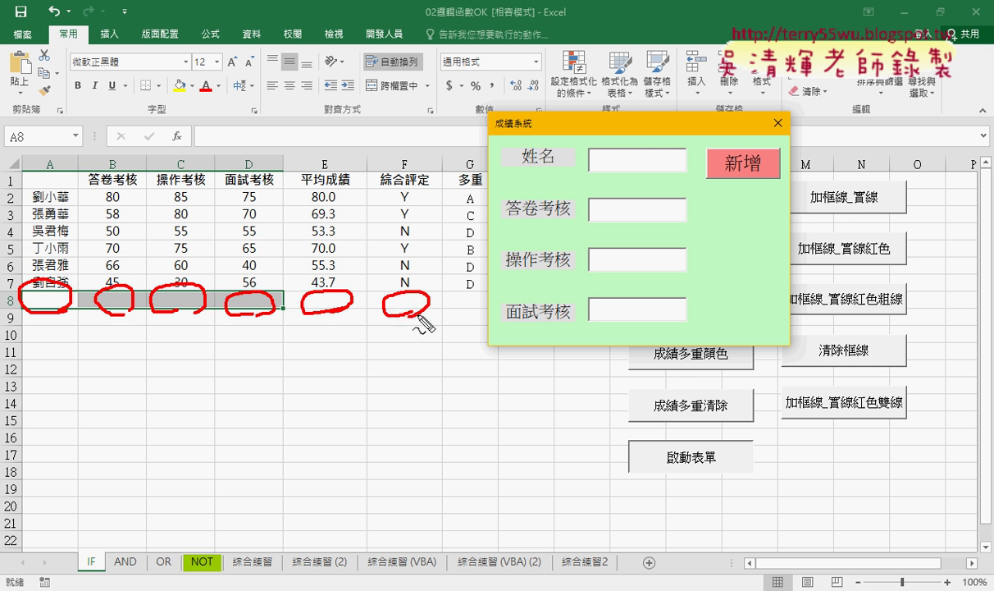
pyautogui.moveTo(484, 311)
pyautogui.mouseDown()
pyautogui.moveTo(450, 300)
pyautogui.moveTo(466, 286)
pyautogui.mouseUp()
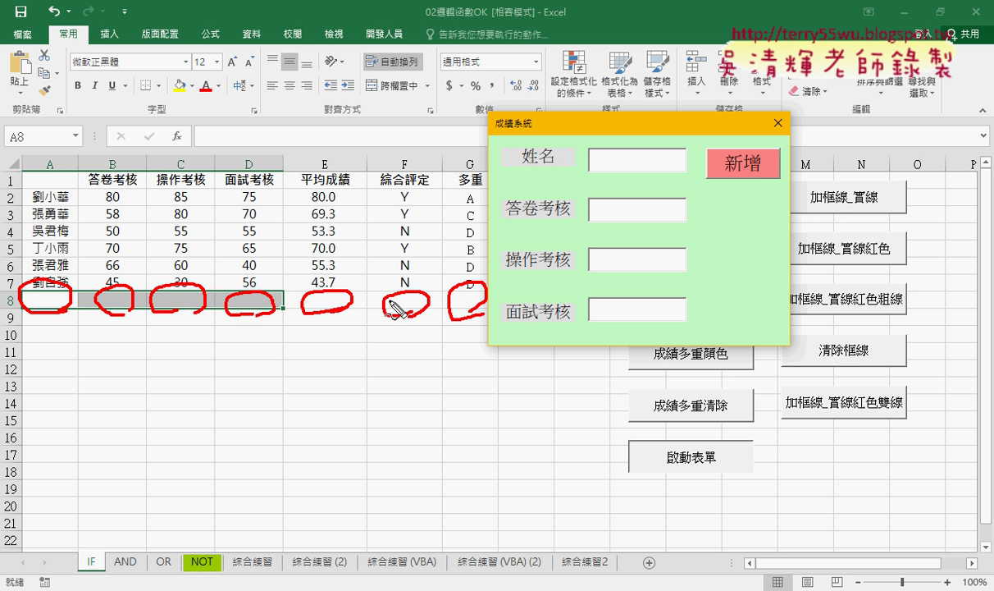
pyautogui.moveTo(398, 186); pyautogui.dragTo(426, 185)
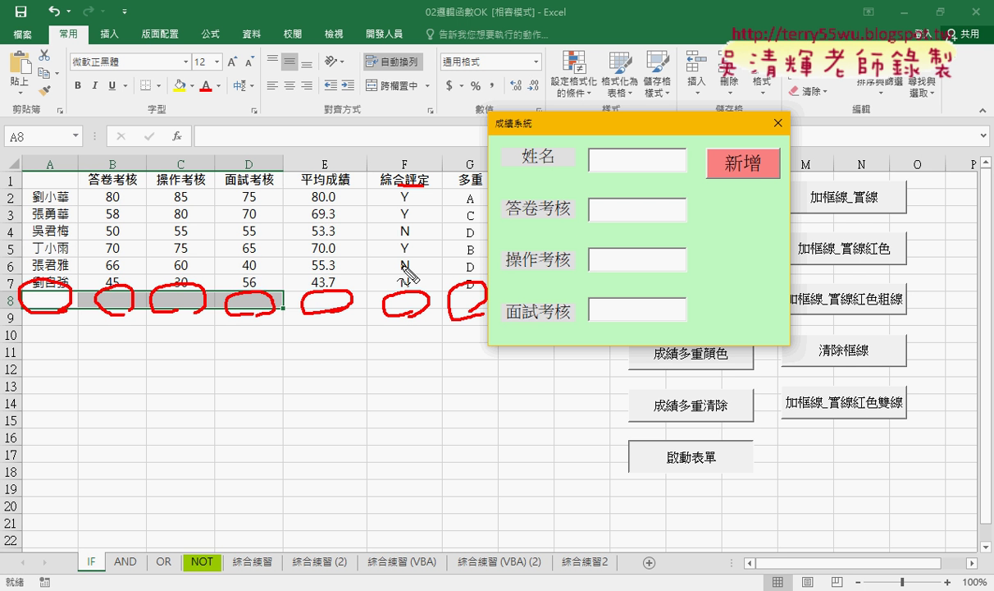
pyautogui.press('Escape')
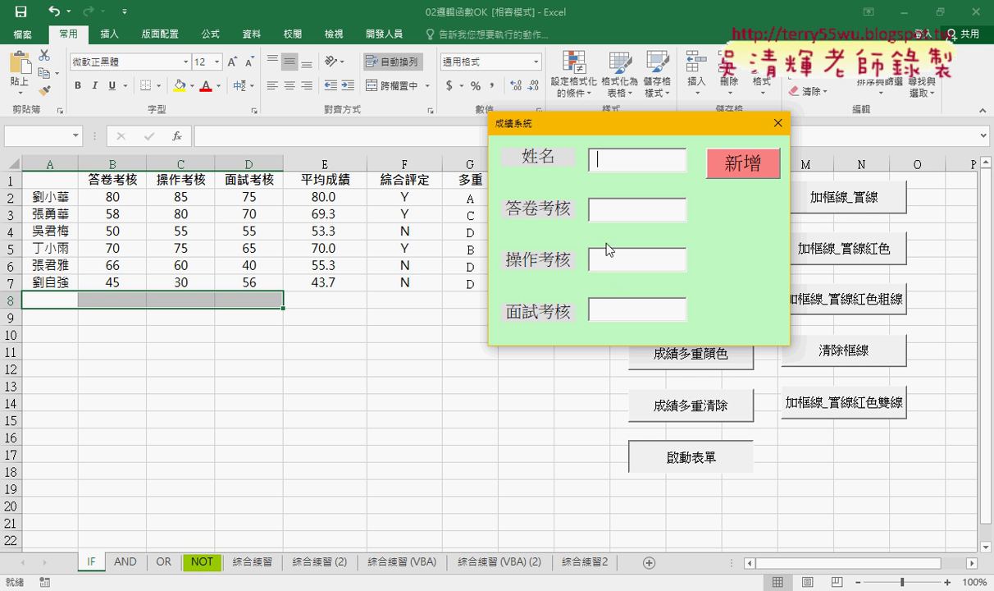
# Step: Enter AAA with scores 95, 62 and 95 in the form and submit it as row 8
pyautogui.write('A')
pyautogui.write('AA')
pyautogui.click(597, 209)
pyautogui.write('95')
pyautogui.write('62')
pyautogui.click(598, 308)
pyautogui.write('9')
pyautogui.write('5')
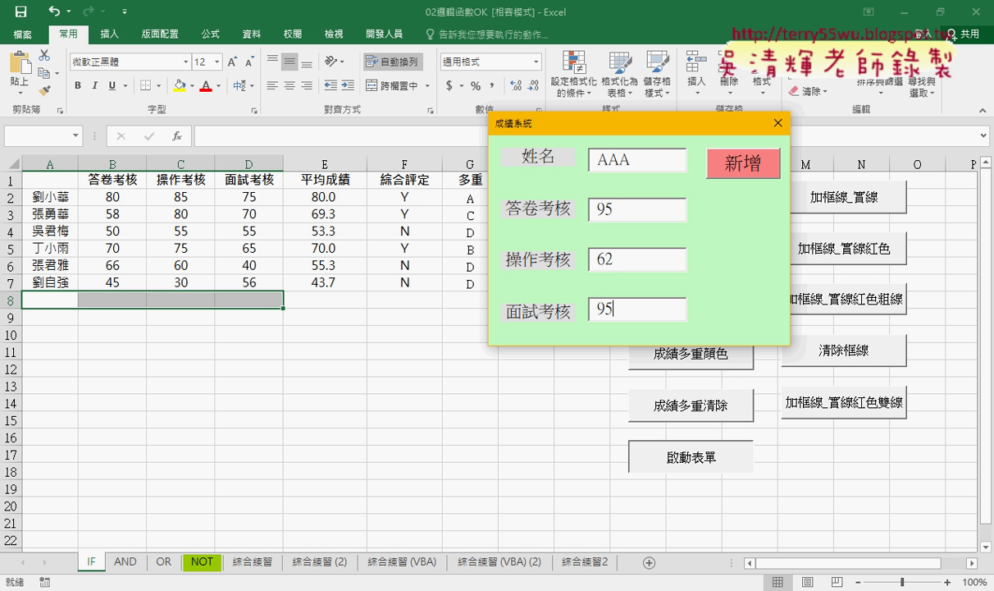
pyautogui.press('Return')
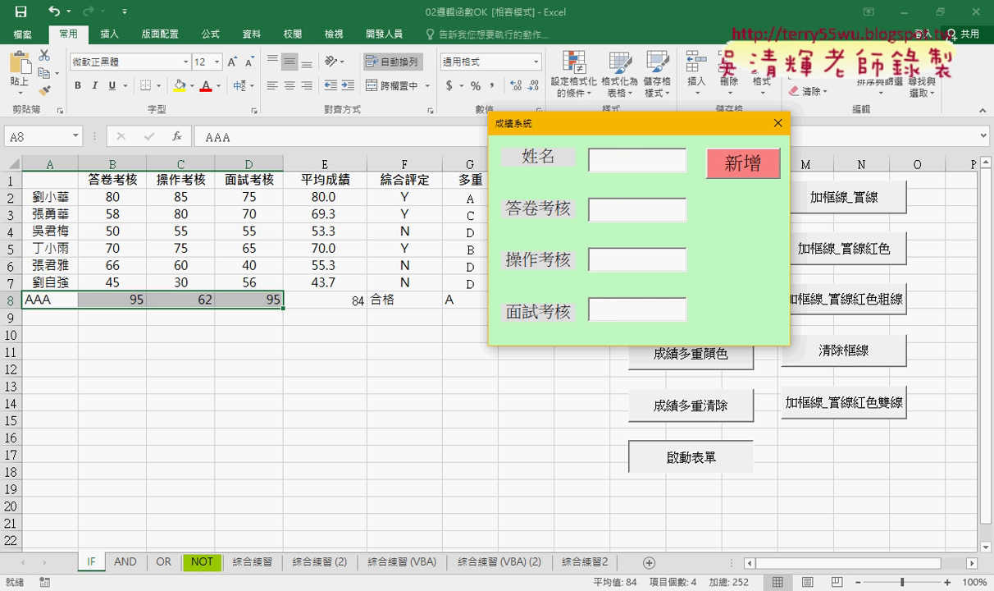
pyautogui.moveTo(668, 121)
pyautogui.mouseDown()
pyautogui.moveTo(709, 132)
pyautogui.moveTo(677, 126)
pyautogui.mouseUp()
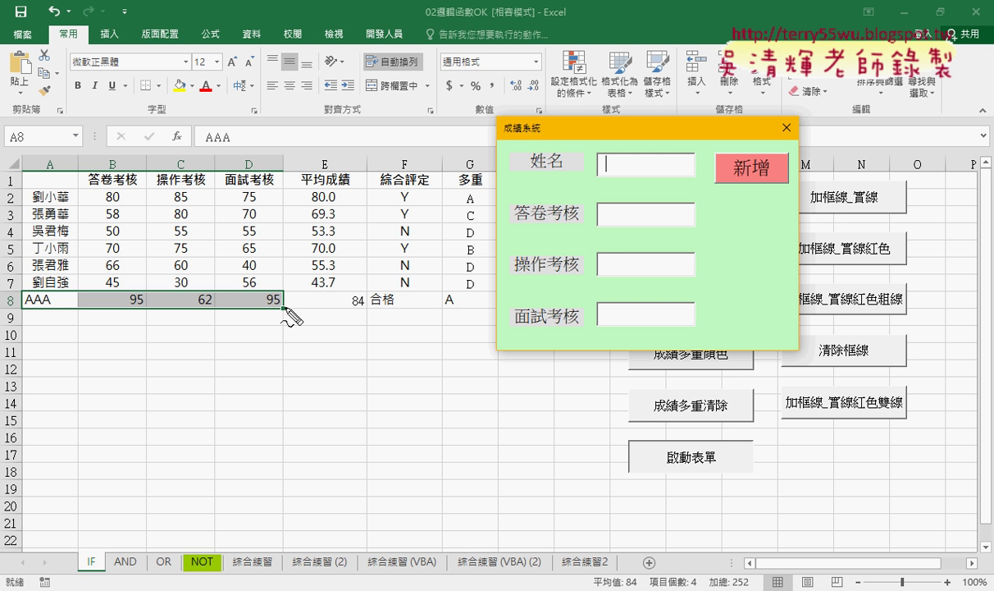
pyautogui.moveTo(8, 315)
pyautogui.mouseDown()
pyautogui.moveTo(247, 312)
pyautogui.moveTo(23, 320)
pyautogui.mouseUp()
pyautogui.moveTo(307, 289)
pyautogui.mouseDown()
pyautogui.moveTo(306, 317)
pyautogui.moveTo(358, 282)
pyautogui.moveTo(480, 296)
pyautogui.moveTo(308, 316)
pyautogui.moveTo(362, 326)
pyautogui.moveTo(357, 343)
pyautogui.mouseUp()
pyautogui.moveTo(632, 333); pyautogui.dragTo(638, 338)
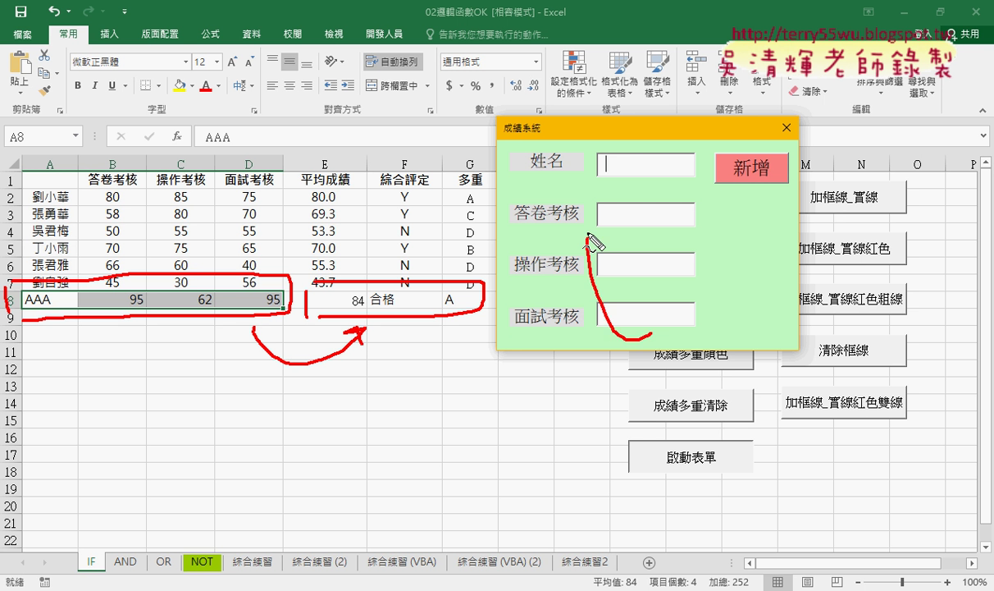
pyautogui.moveTo(712, 199)
pyautogui.mouseDown()
pyautogui.moveTo(696, 219)
pyautogui.moveTo(714, 219)
pyautogui.mouseUp()
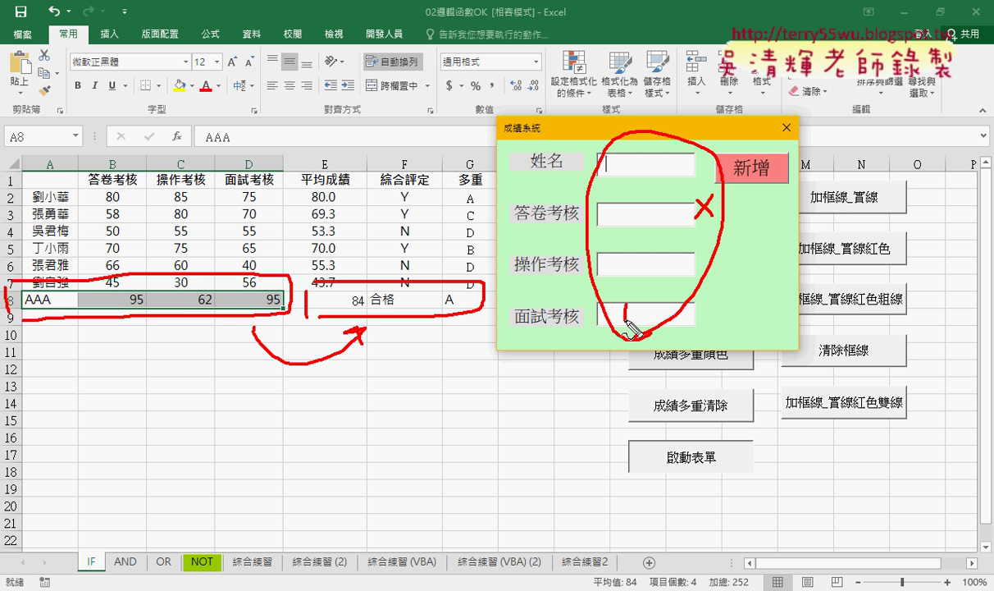
pyautogui.moveTo(625, 306)
pyautogui.mouseDown()
pyautogui.moveTo(626, 320)
pyautogui.moveTo(658, 312)
pyautogui.moveTo(617, 164)
pyautogui.moveTo(641, 168)
pyautogui.mouseUp()
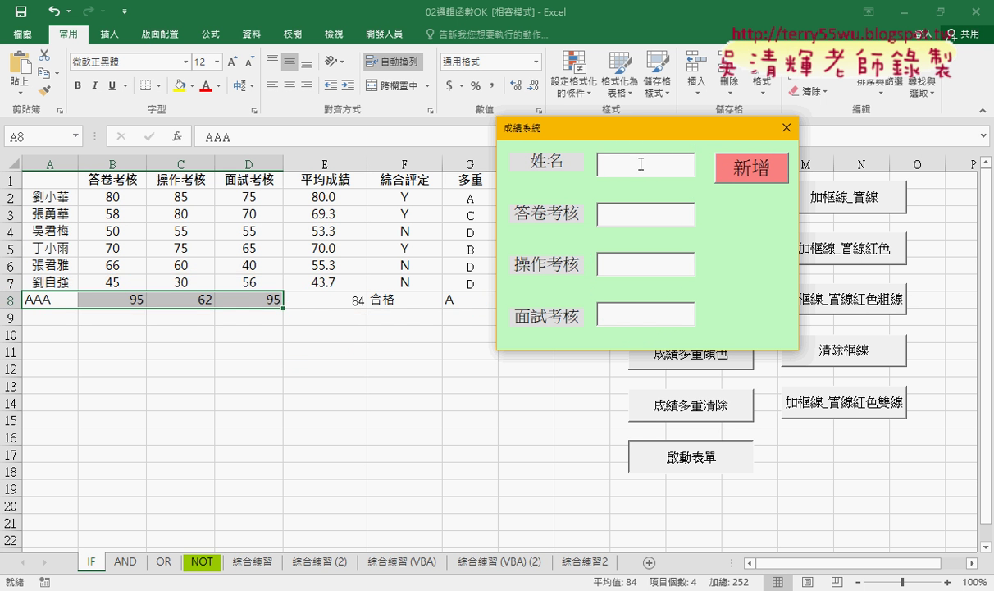
# Step: Add BBB with scores 98, 65 and 45 as row 9
pyautogui.write('BBB')
pyautogui.press('Tab')
pyautogui.write('98')
pyautogui.press('Tab')
pyautogui.write('65')
pyautogui.press('Tab')
pyautogui.write('45')
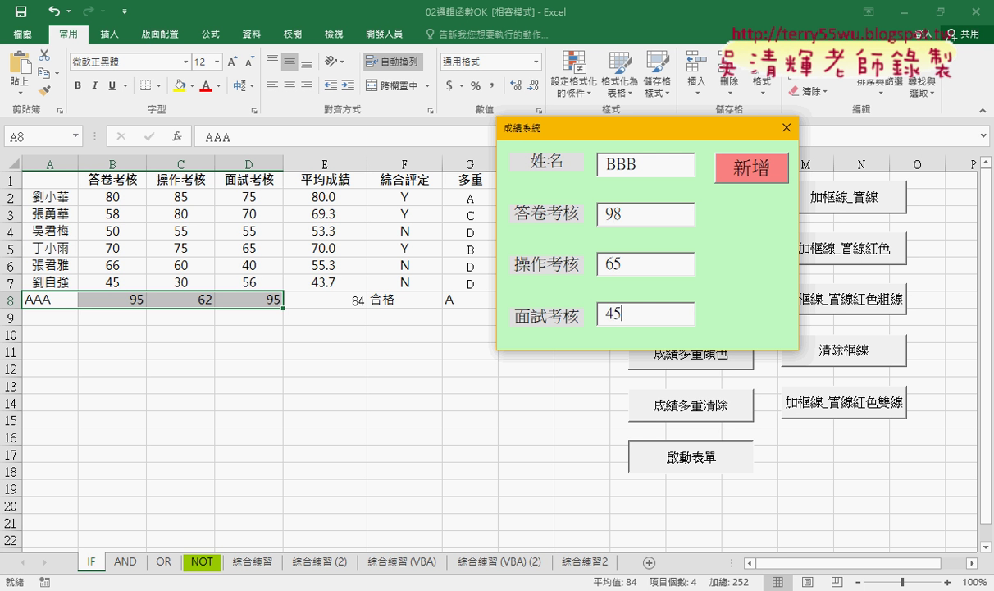
pyautogui.press('Return')
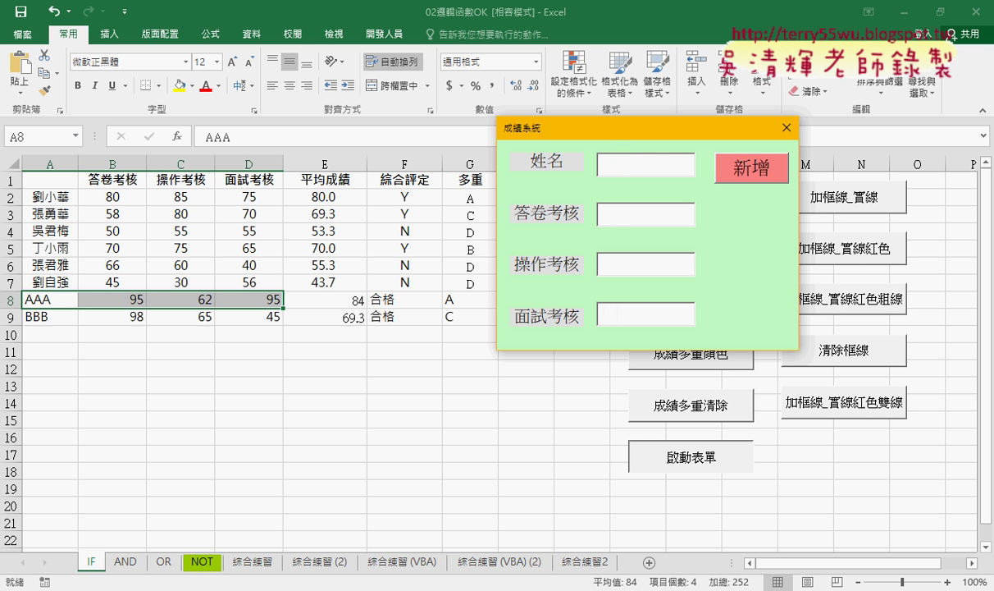
# Step: Add CCC with scores 87, 54 and 21 as row 10
pyautogui.write('C')
pyautogui.write('CC')
pyautogui.press('Tab')
pyautogui.write('87')
pyautogui.press('Tab')
pyautogui.write('54')
pyautogui.press('Tab')
pyautogui.write('21')
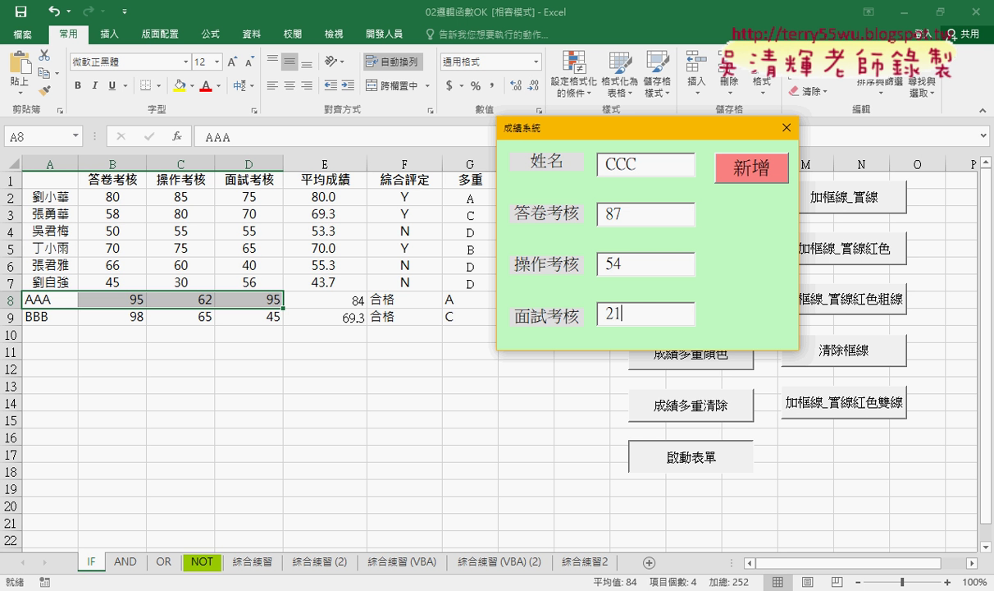
pyautogui.press('Return')
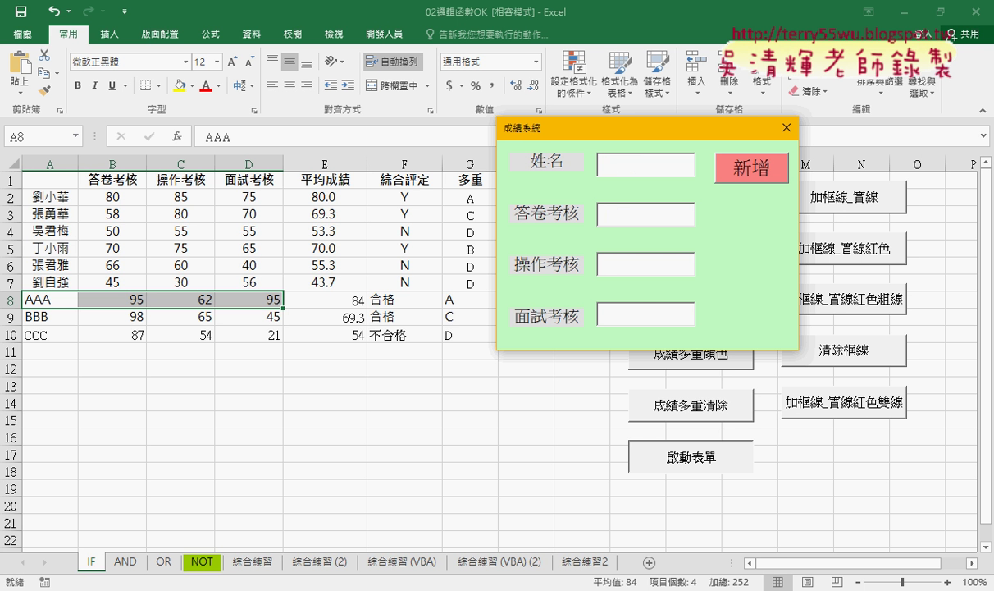
# Step: Add DDD with scores 54, 65 and 32 as row 11
pyautogui.write('DDD')
pyautogui.press('Tab')
pyautogui.write('54')
pyautogui.press('Tab')
pyautogui.write('65')
pyautogui.press('Tab')
pyautogui.write('32')
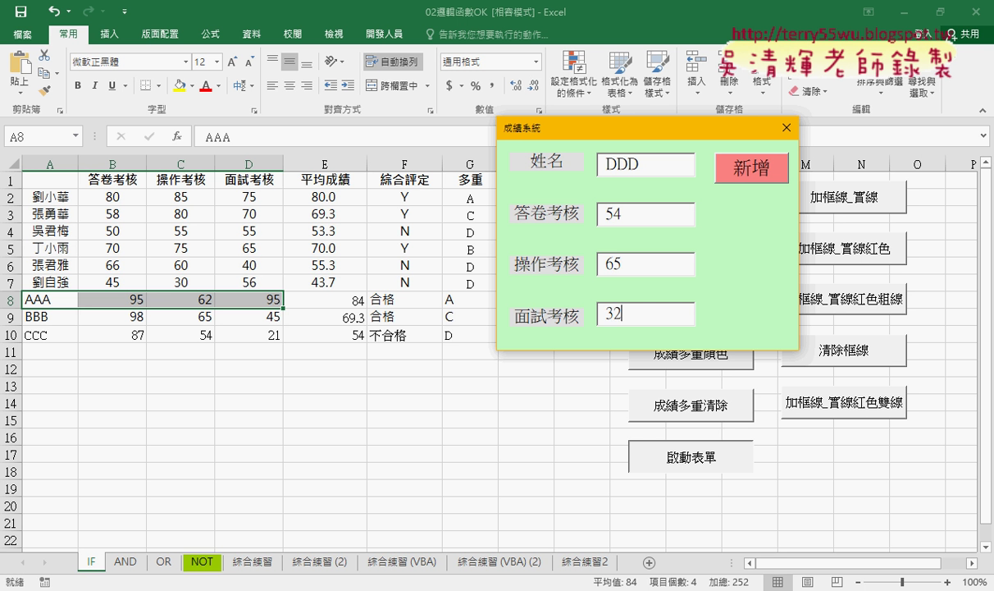
pyautogui.press('Return')
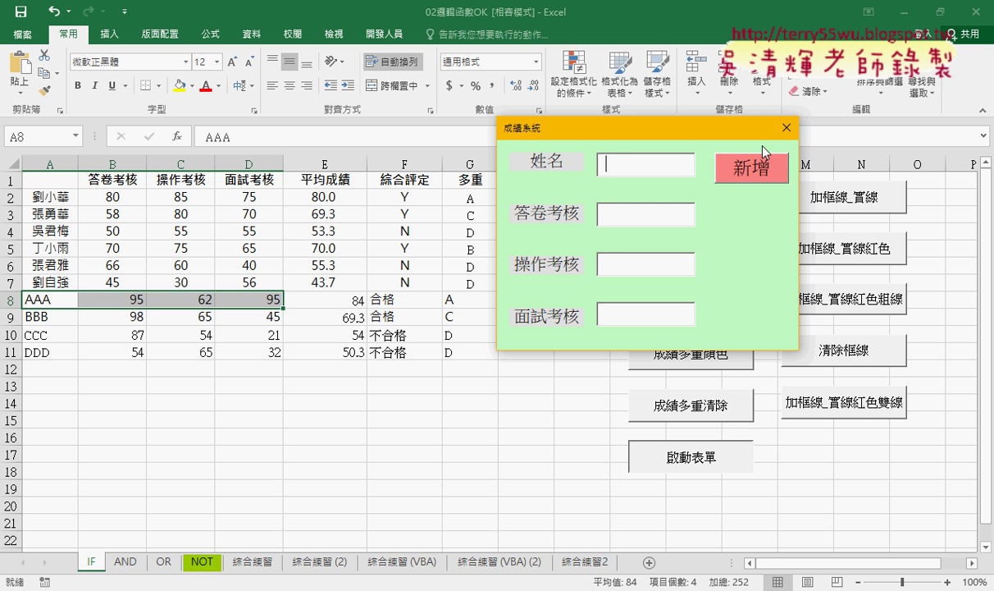
# Step: Reposition the 成績系統 form, then close and reopen it twice
pyautogui.moveTo(700, 131); pyautogui.dragTo(529, 170)
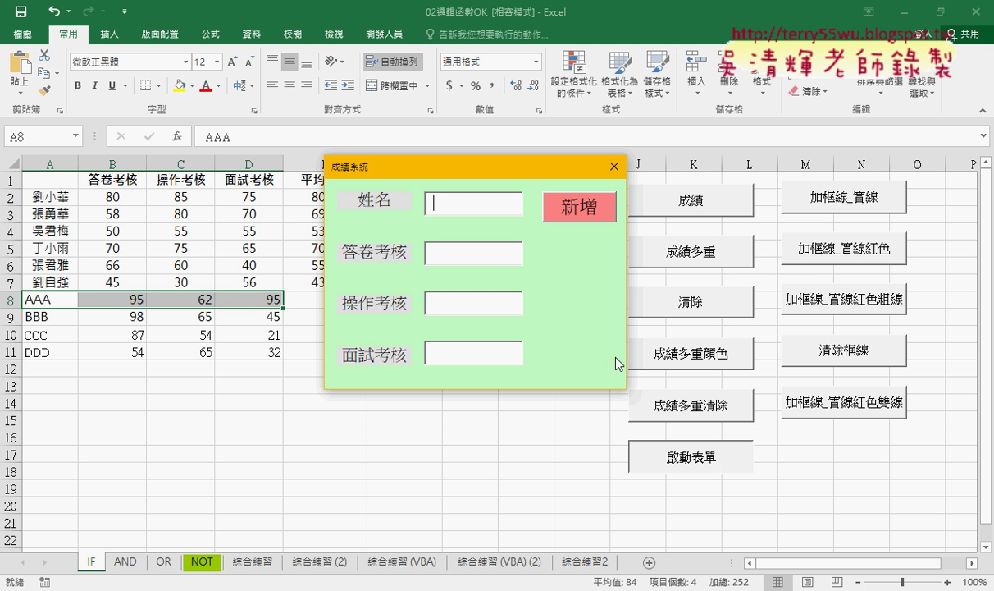
pyautogui.click(614, 168)
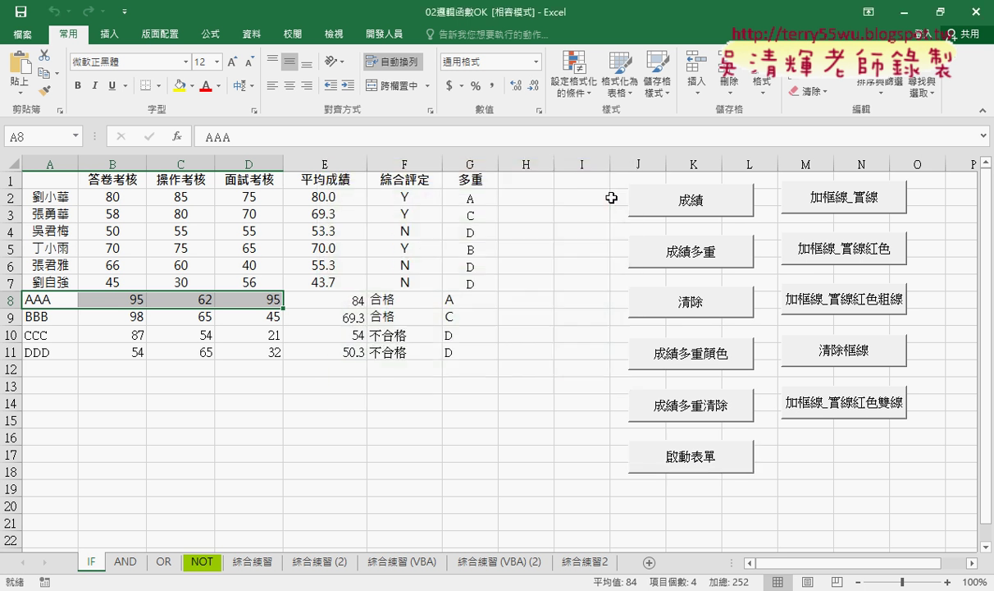
pyautogui.click(687, 464)
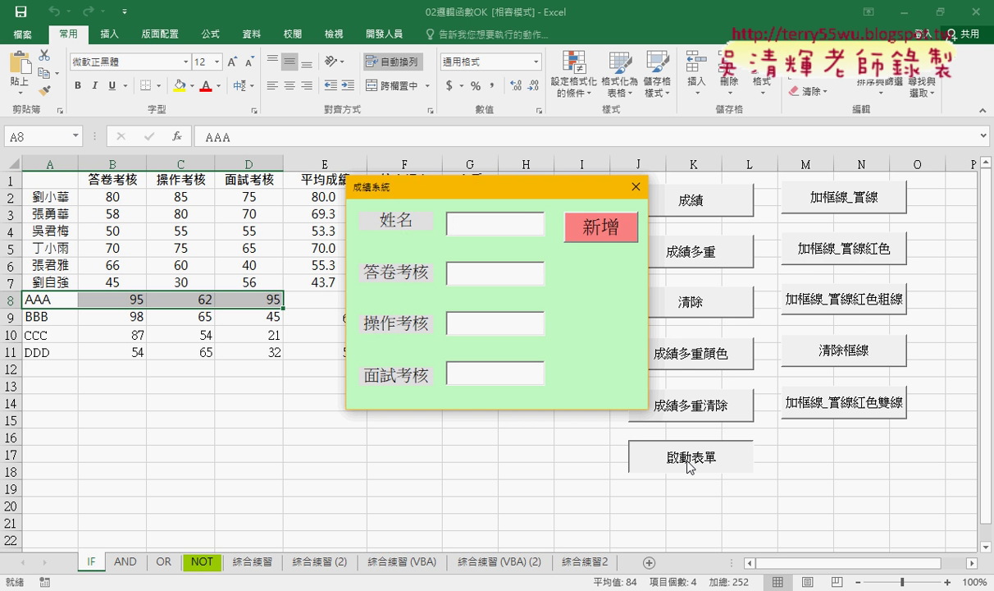
pyautogui.click(637, 194)
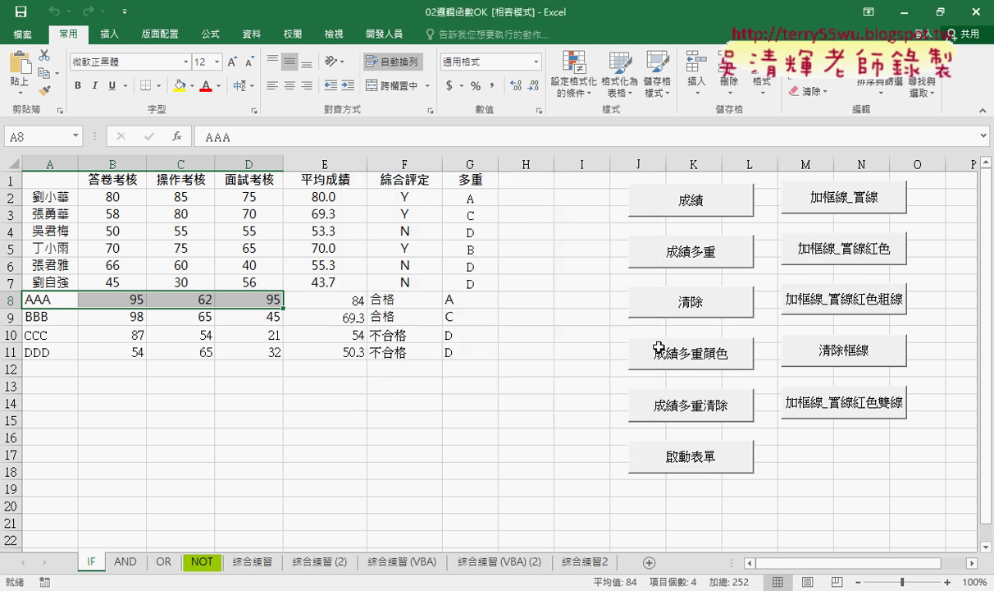
pyautogui.click(691, 458)
# Step: Check the 姓名, 答卷考核, 操作考核 and 面試考核 entry boxes in turn
pyautogui.click(482, 231)
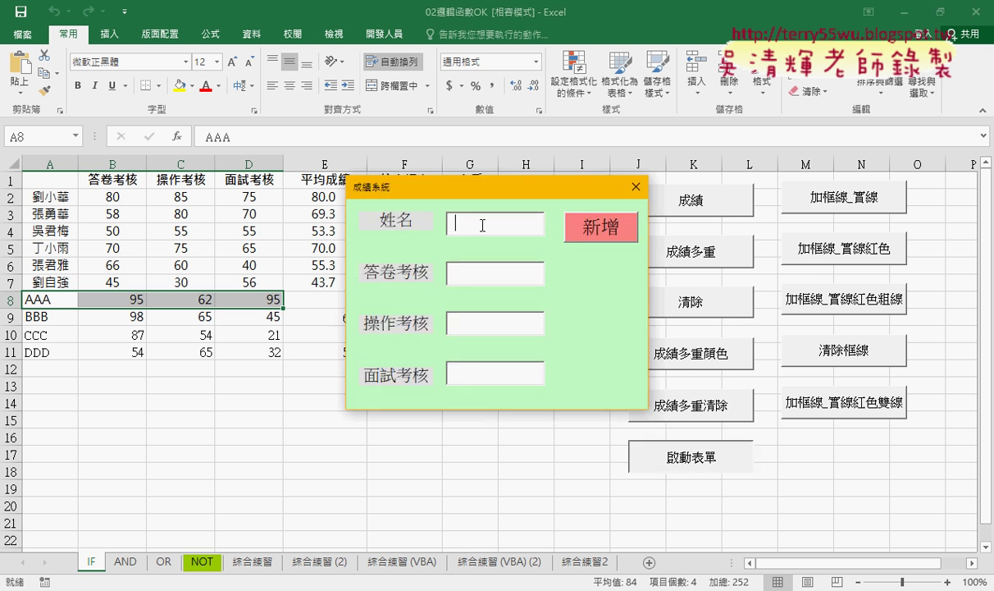
pyautogui.click(476, 279)
pyautogui.click(478, 323)
pyautogui.click(477, 362)
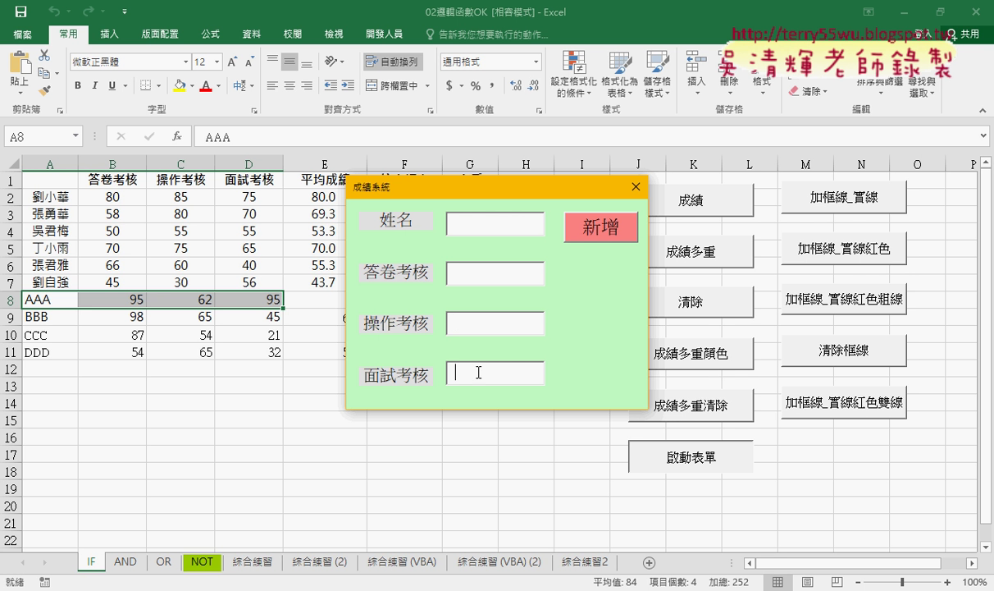
pyautogui.click(483, 226)
pyautogui.click(476, 323)
# Step: Fill in EEE with scores 98, 95 and 97
pyautogui.click(465, 223)
pyautogui.write('EEE')
pyautogui.press('Tab')
pyautogui.write('98')
pyautogui.press('Tab')
pyautogui.write('9')
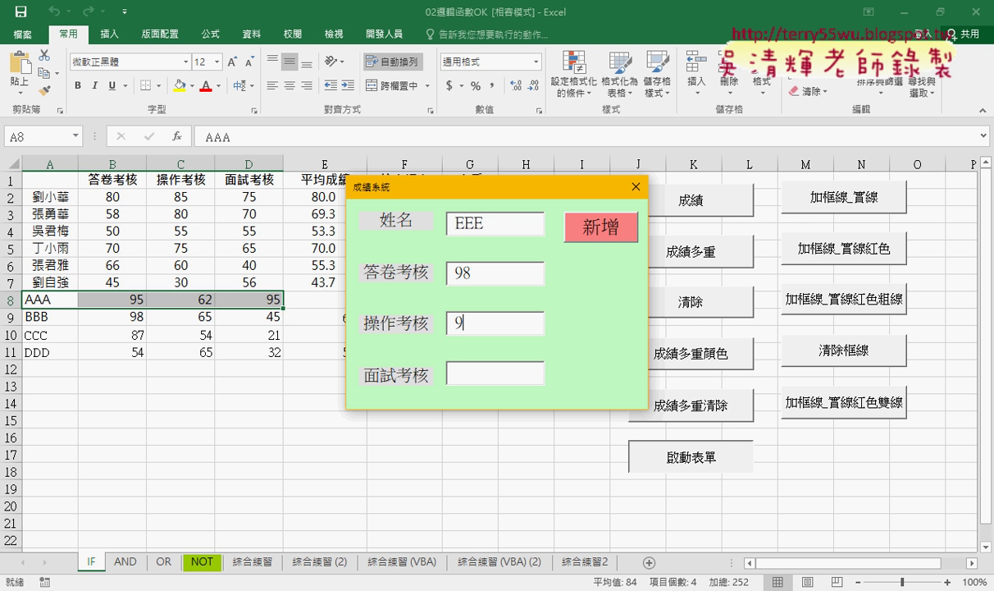
pyautogui.write('5')
pyautogui.press('Tab')
pyautogui.write('97')
# Step: Add EEE's record as row 12 with 新增, then close the form and the workbook
pyautogui.moveTo(558, 188); pyautogui.dragTo(614, 100)
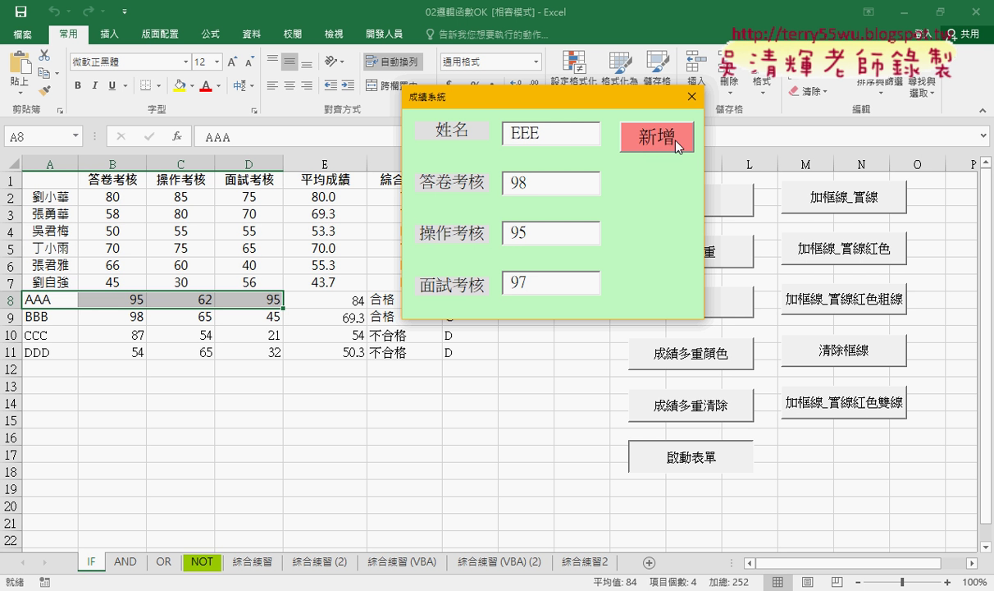
pyautogui.click(674, 139)
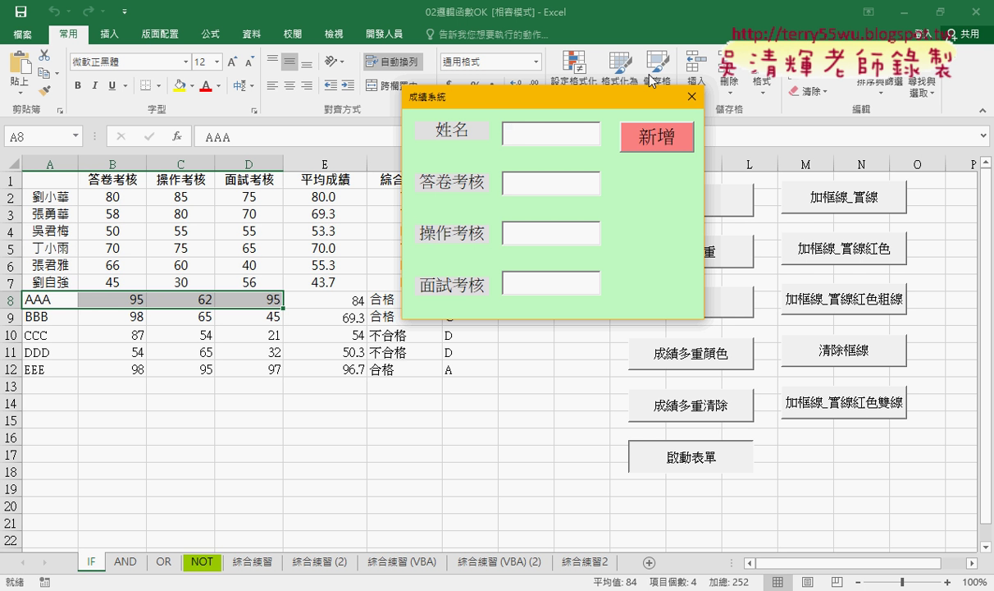
pyautogui.click(692, 97)
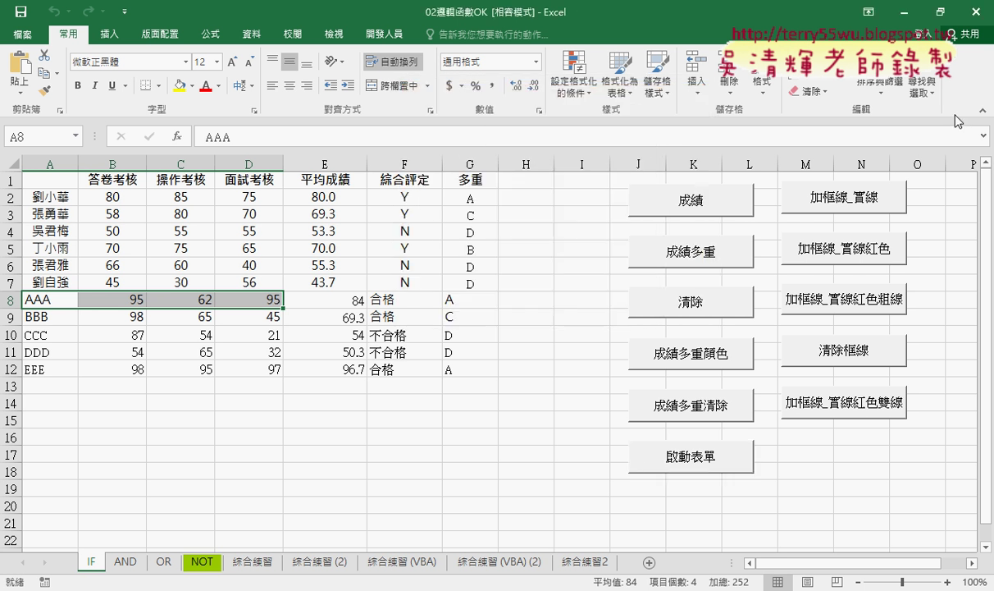
pyautogui.click(976, 12)
# Step: Close the test workbook with 不要儲存 and show the 開發人員 tab in 02邏輯函數
pyautogui.click(505, 320)
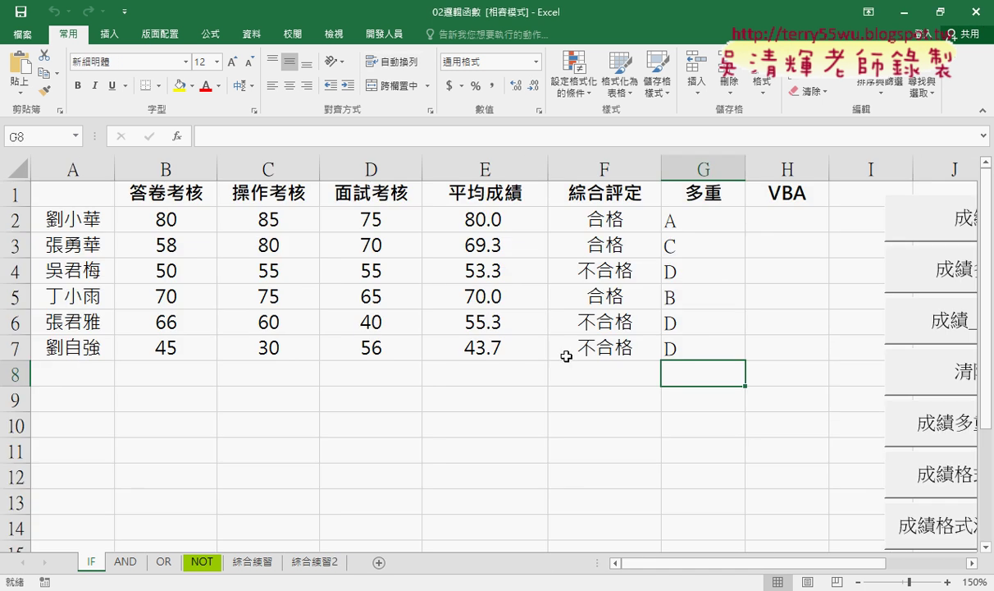
pyautogui.click(593, 374)
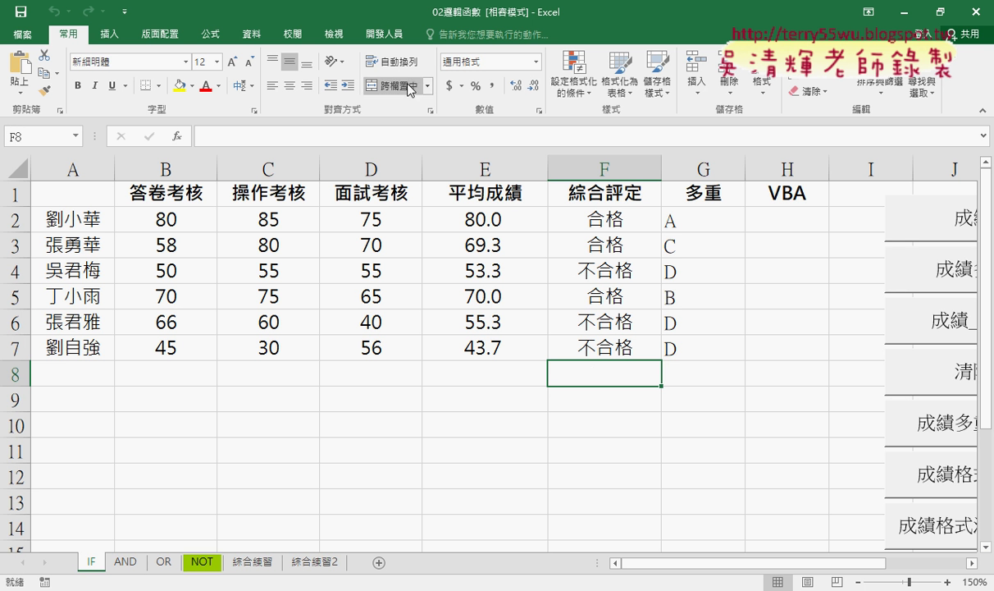
pyautogui.click(379, 34)
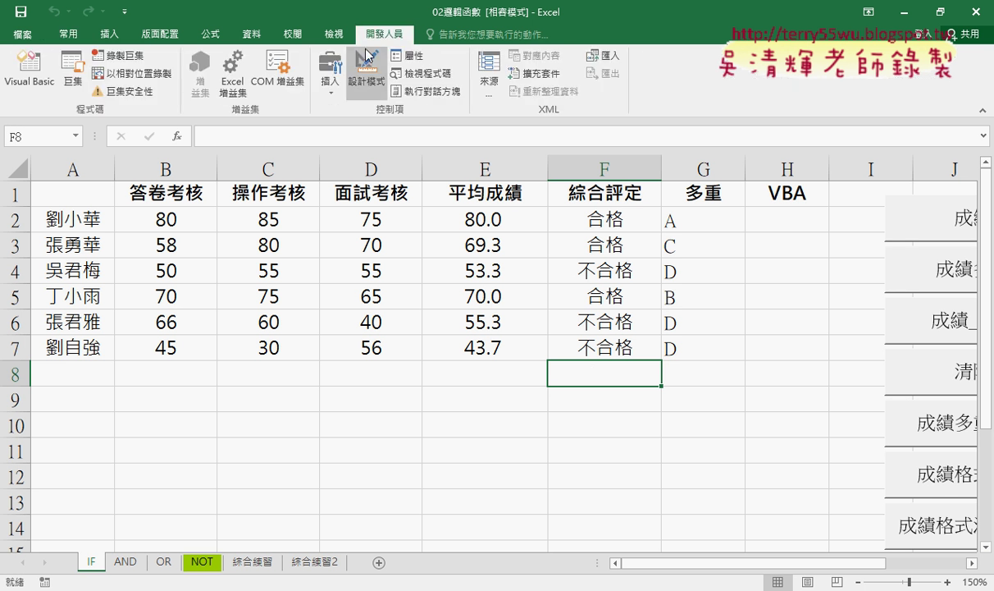
# Step: Open the Visual Basic editor, enlarge it, widen the Project pane and select VBAProject
pyautogui.click(28, 70)
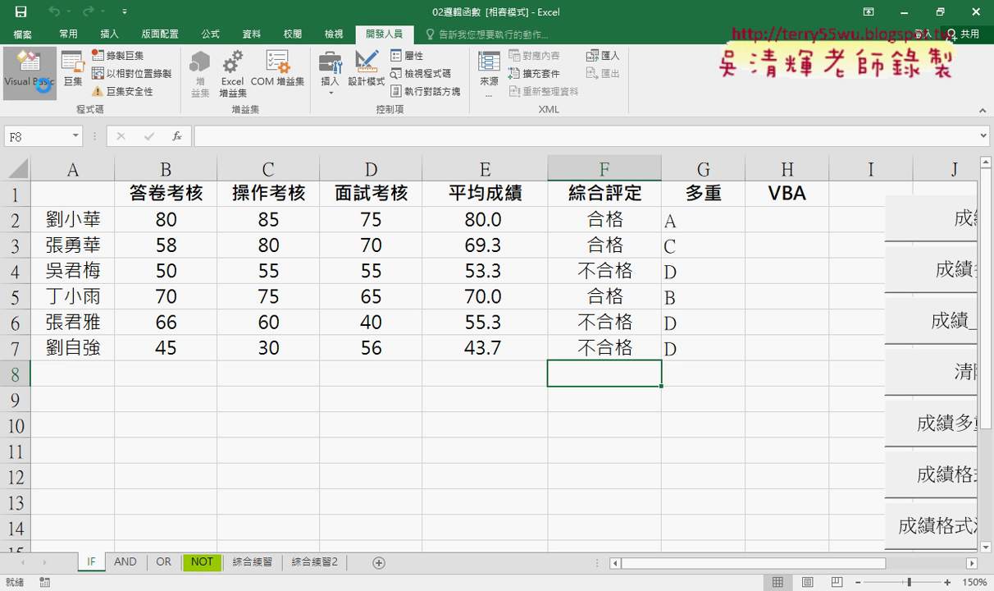
pyautogui.moveTo(156, 41); pyautogui.dragTo(376, 62)
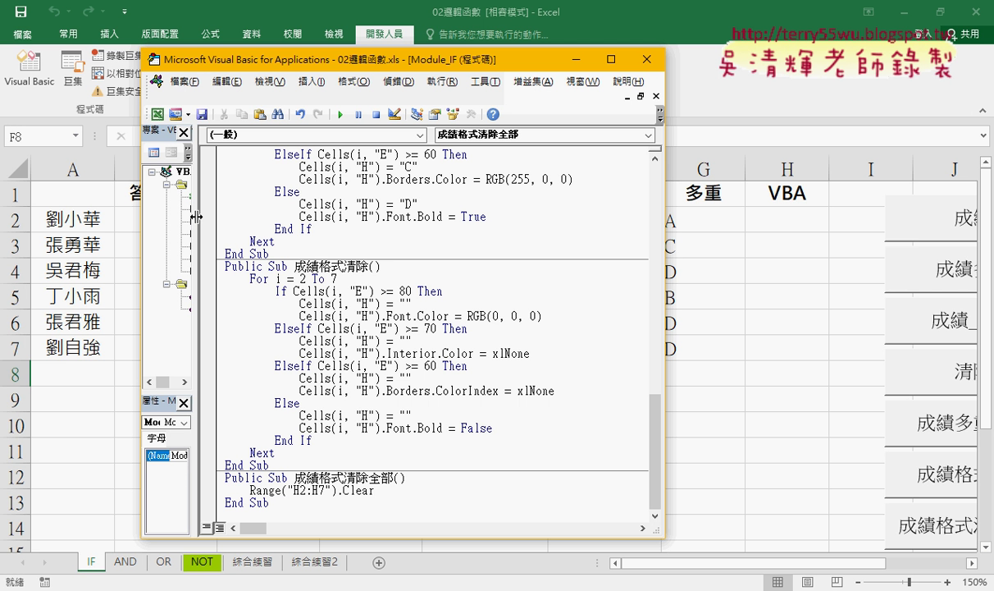
pyautogui.moveTo(195, 215); pyautogui.dragTo(271, 217)
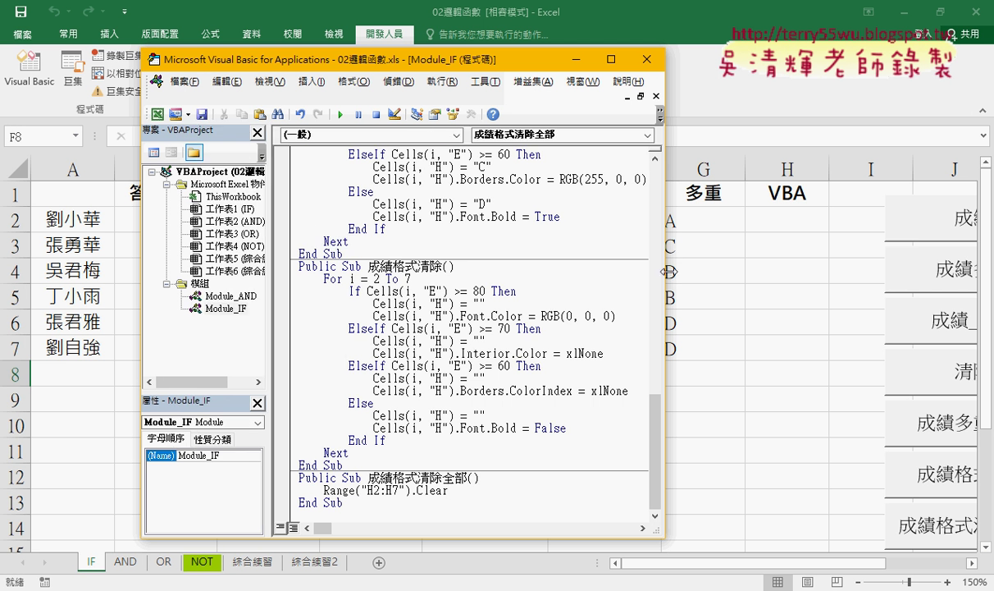
pyautogui.moveTo(664, 264); pyautogui.dragTo(871, 269)
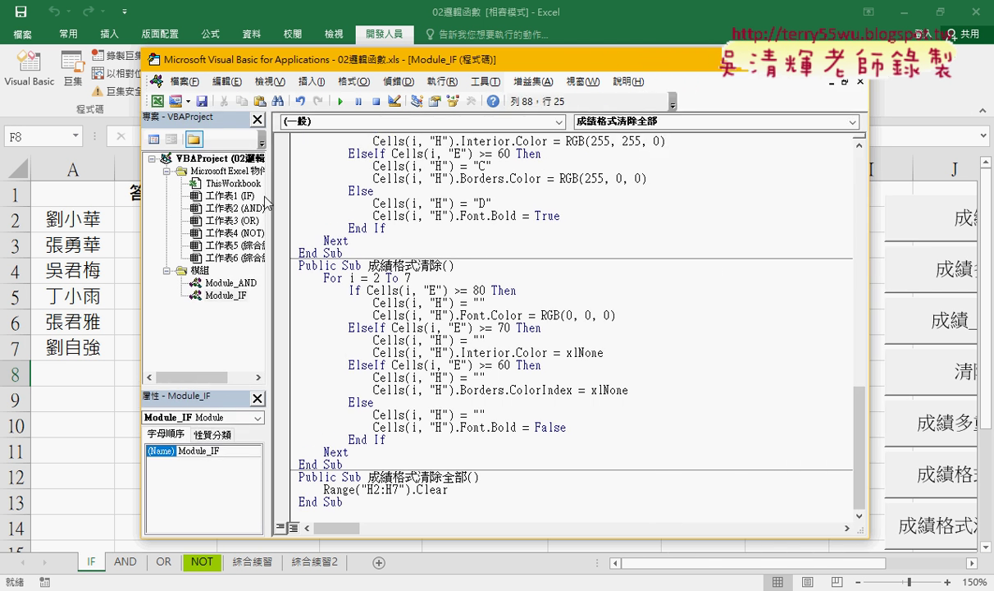
pyautogui.moveTo(270, 194); pyautogui.dragTo(332, 205)
pyautogui.click(256, 158)
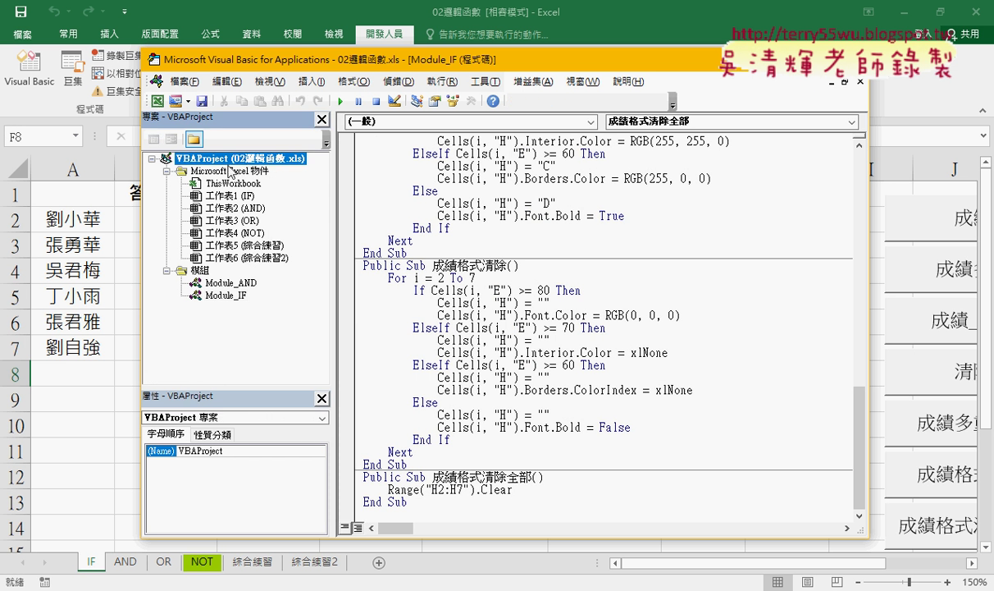
# Step: Insert a 自訂表單 (UserForm1) via 插入 on 工作表4's right-click menu
pyautogui.rightClick(223, 233)
pyautogui.moveTo(291, 294)
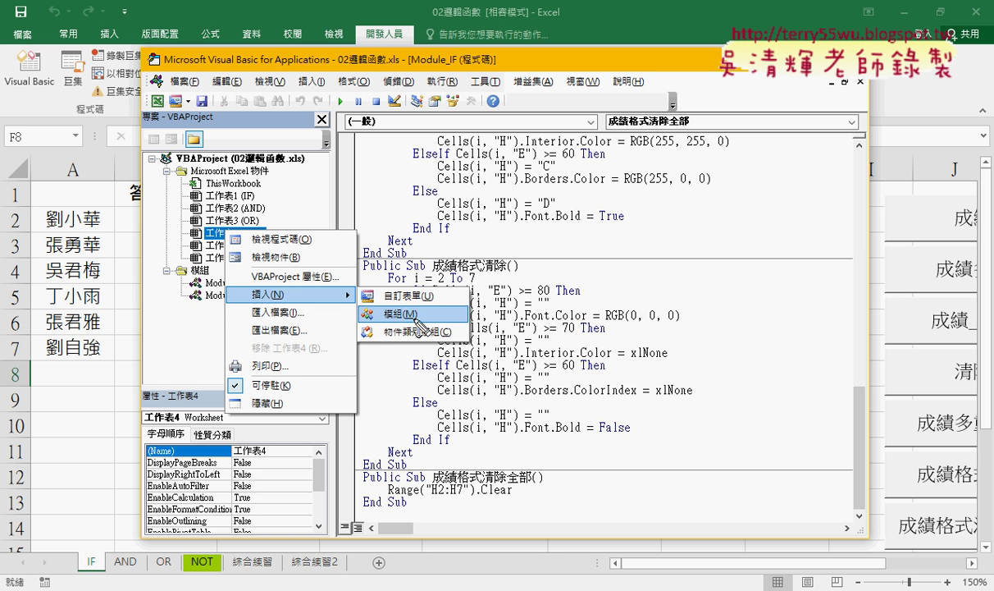
pyautogui.moveTo(412, 326)
pyautogui.mouseDown()
pyautogui.moveTo(397, 327)
pyautogui.moveTo(386, 305)
pyautogui.moveTo(439, 298)
pyautogui.moveTo(423, 312)
pyautogui.mouseUp()
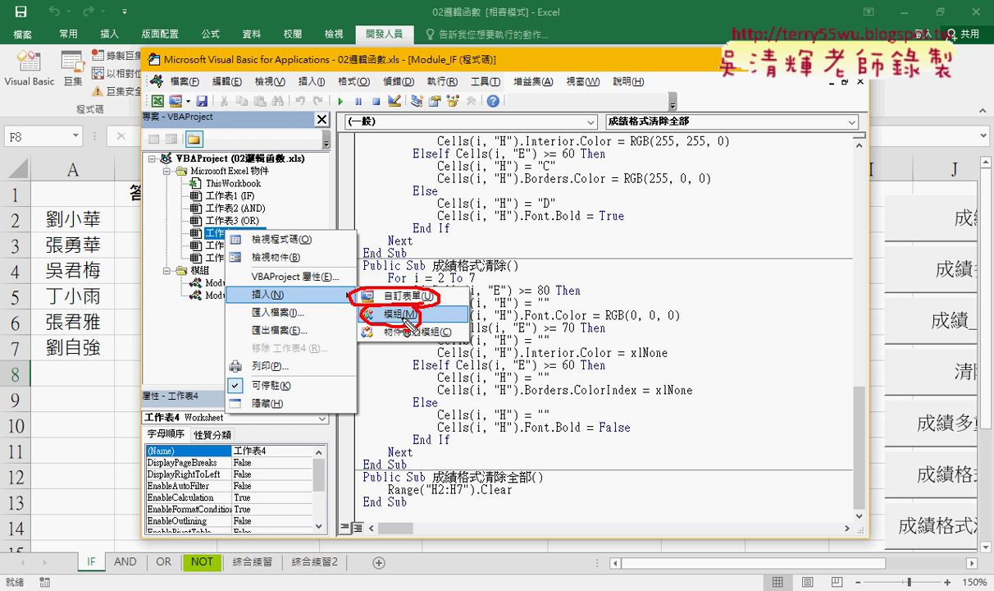
pyautogui.moveTo(407, 325); pyautogui.dragTo(437, 308)
pyautogui.click(435, 310)
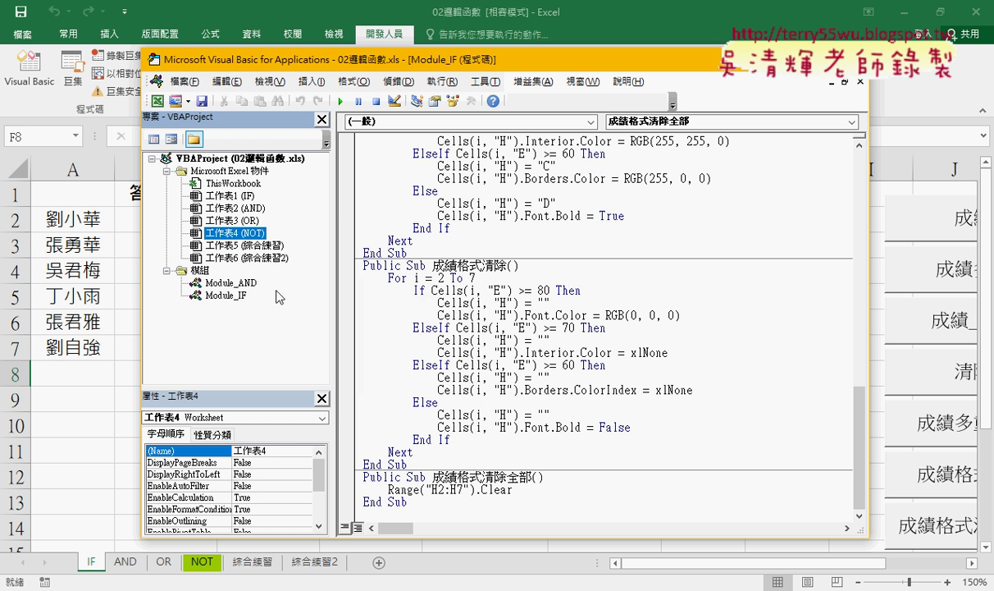
pyautogui.rightClick(208, 231)
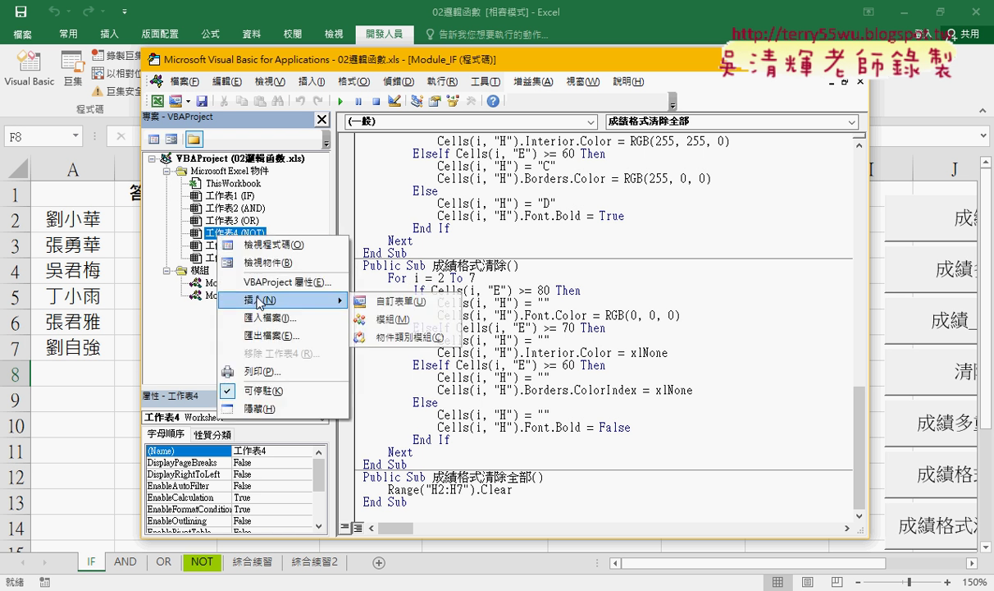
pyautogui.moveTo(283, 300)
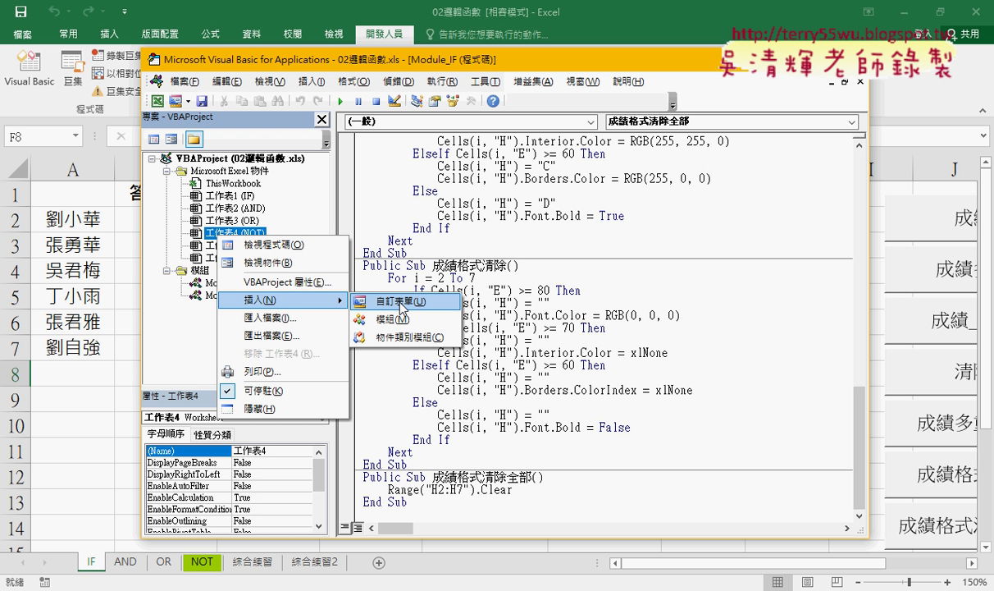
pyautogui.click(402, 304)
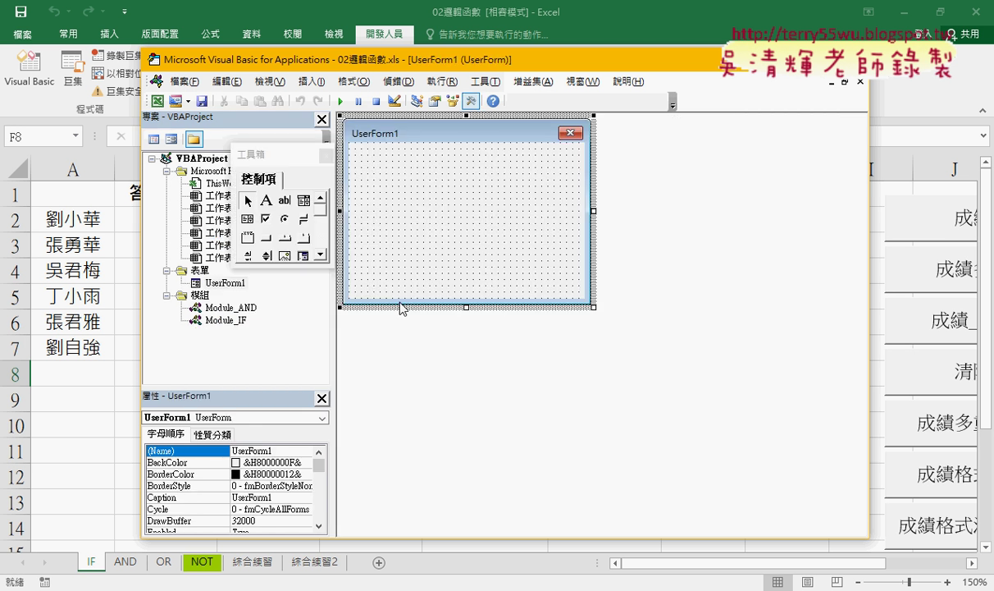
# Step: Move the Toolbox to the right of UserForm1, select UserForm1 and bring up the browser guide
pyautogui.moveTo(283, 154); pyautogui.dragTo(665, 138)
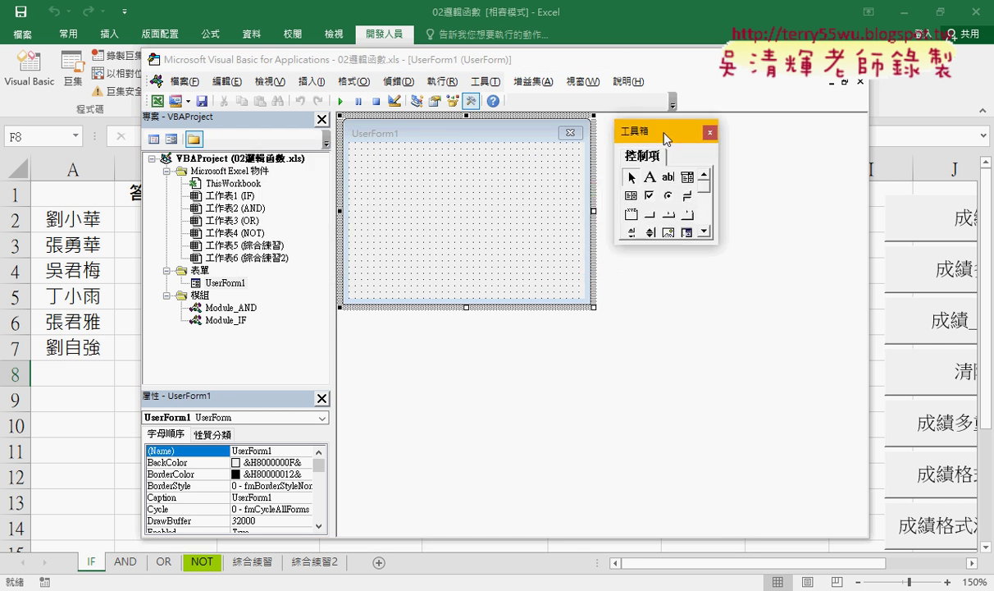
pyautogui.click(222, 286)
pyautogui.click(223, 284)
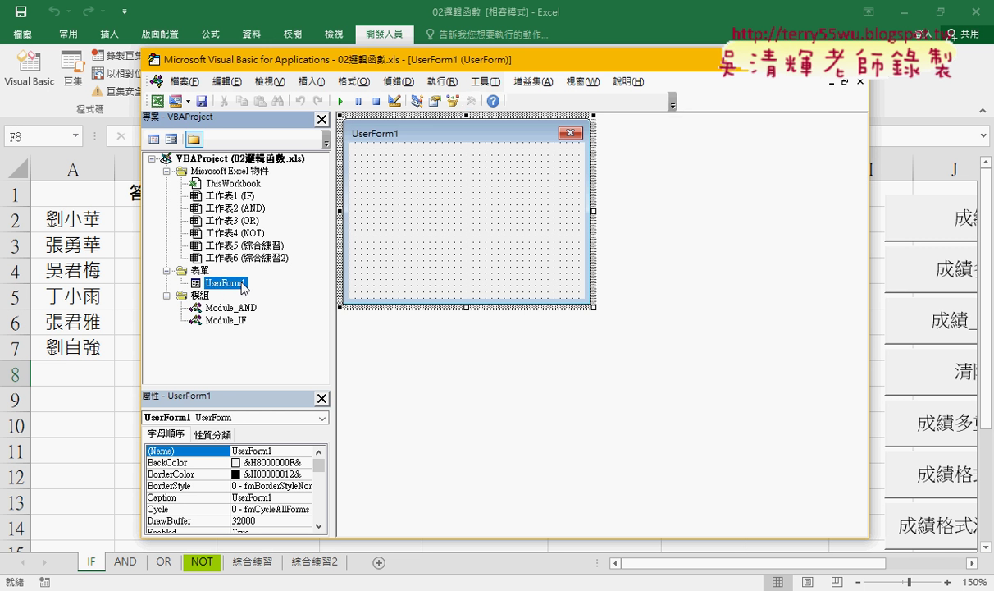
pyautogui.click(548, 196)
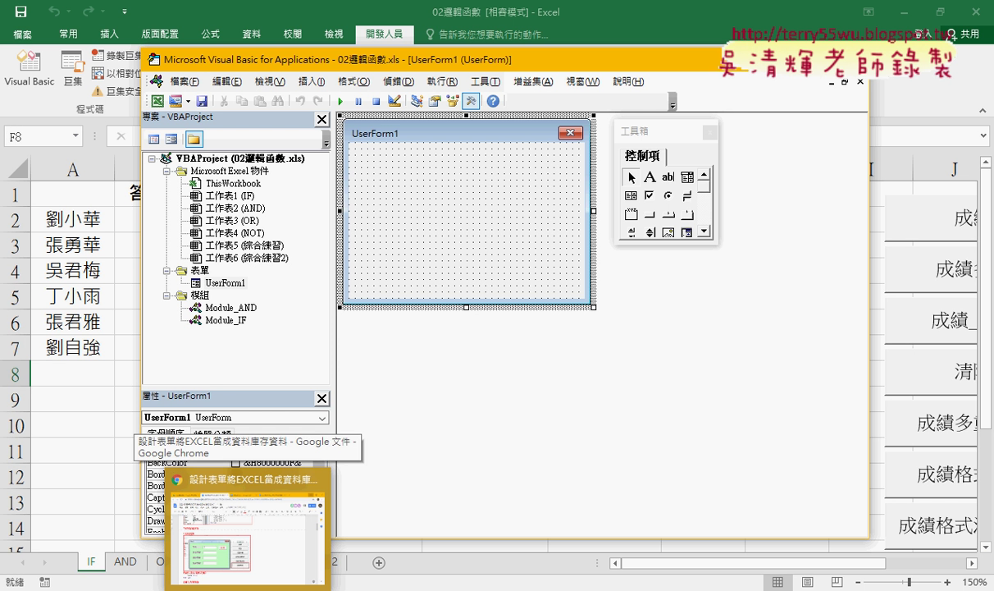
pyautogui.click(274, 458)
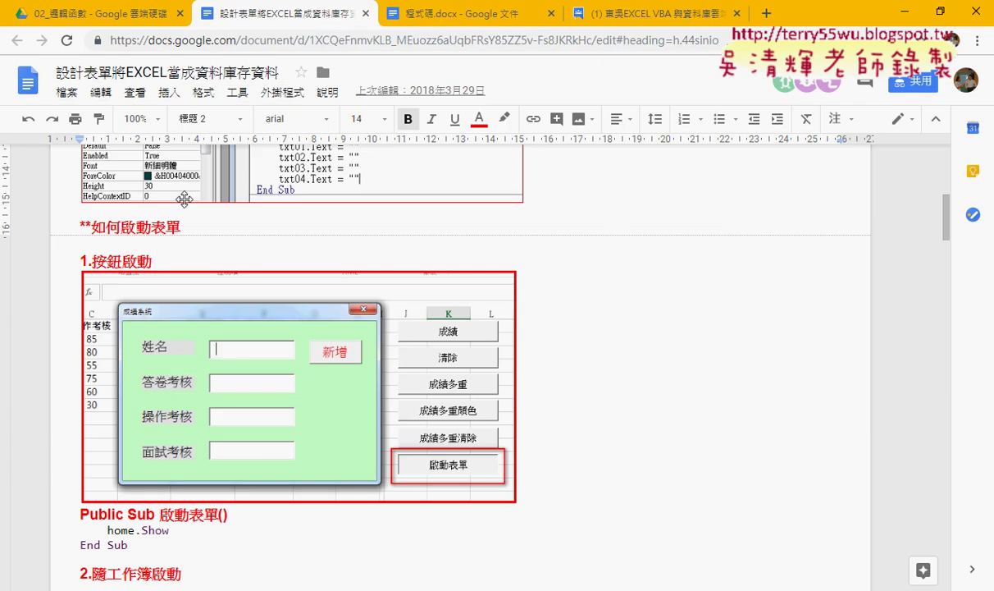
# Step: Check the finished-form picture in the 02_邏輯函數 Drive folder, then minimise the browser
pyautogui.click(110, 14)
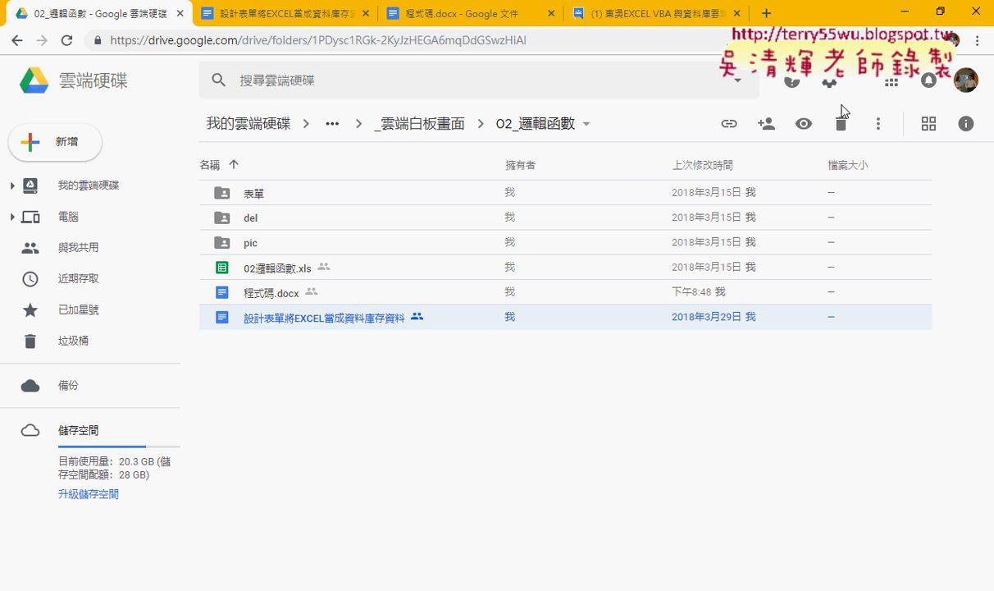
pyautogui.click(903, 16)
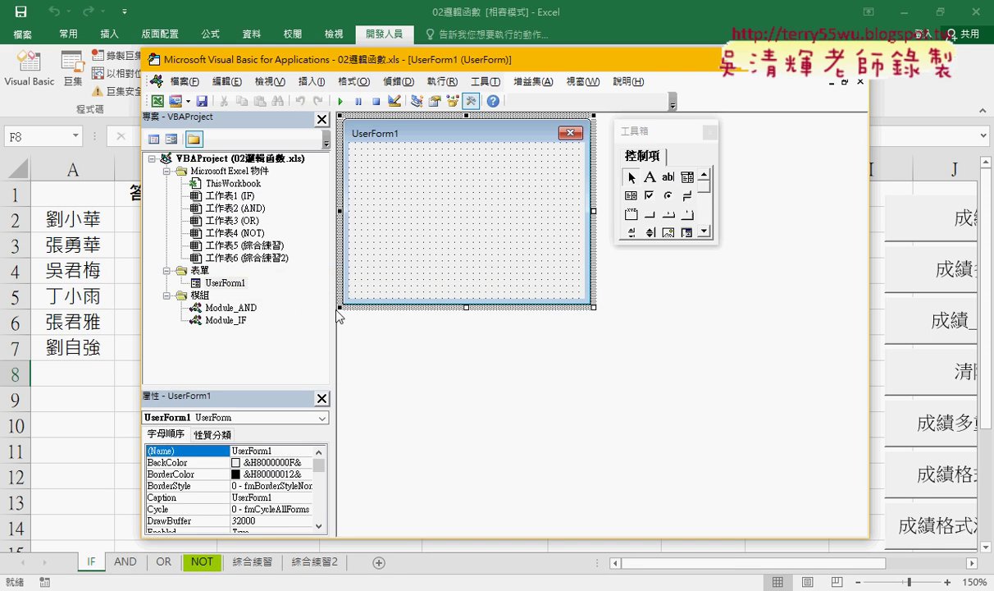
# Step: Bring the 02邏輯函數 workbook's IF score sheet back in front of the VBA editor
pyautogui.click(78, 371)
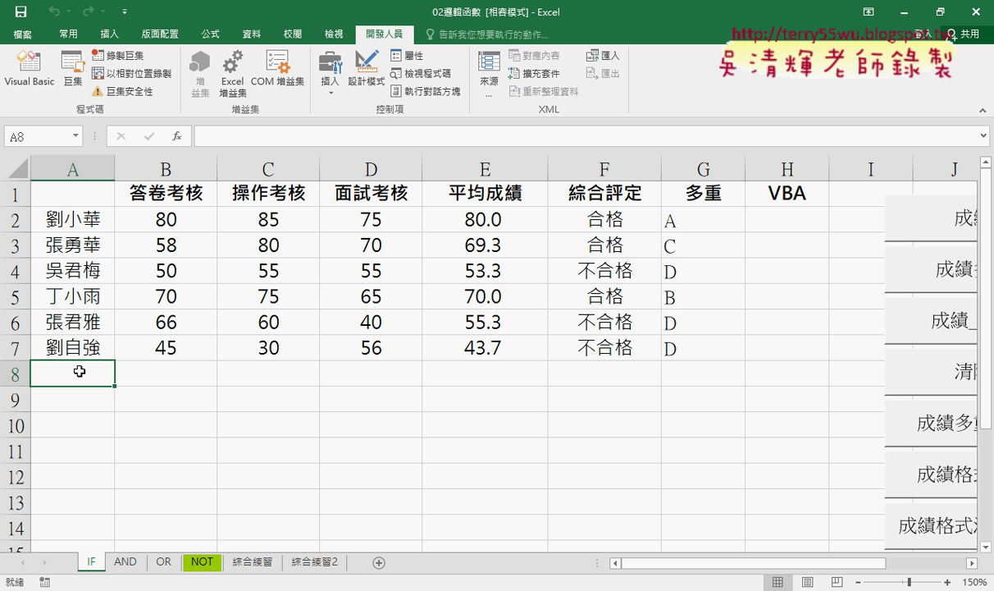
# Step: Page down through the IF sheet, then jump to its last row, 65536
pyautogui.press('Down')
pyautogui.press('Down')
pyautogui.press('Down')
pyautogui.press('Down')
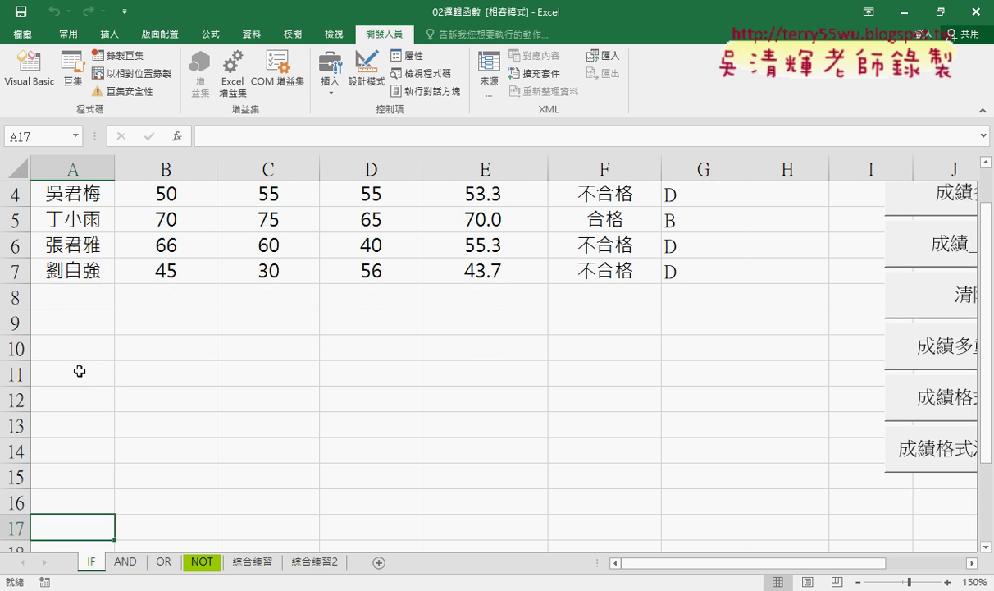
pyautogui.press('Down')
pyautogui.press('Down')
pyautogui.press('Down')
pyautogui.press('Down')
pyautogui.press('Down')
pyautogui.press('Down')
pyautogui.press('Down')
pyautogui.press('Down')
pyautogui.press('Down')
pyautogui.press('Down')
pyautogui.press('Down')
pyautogui.press('Down')
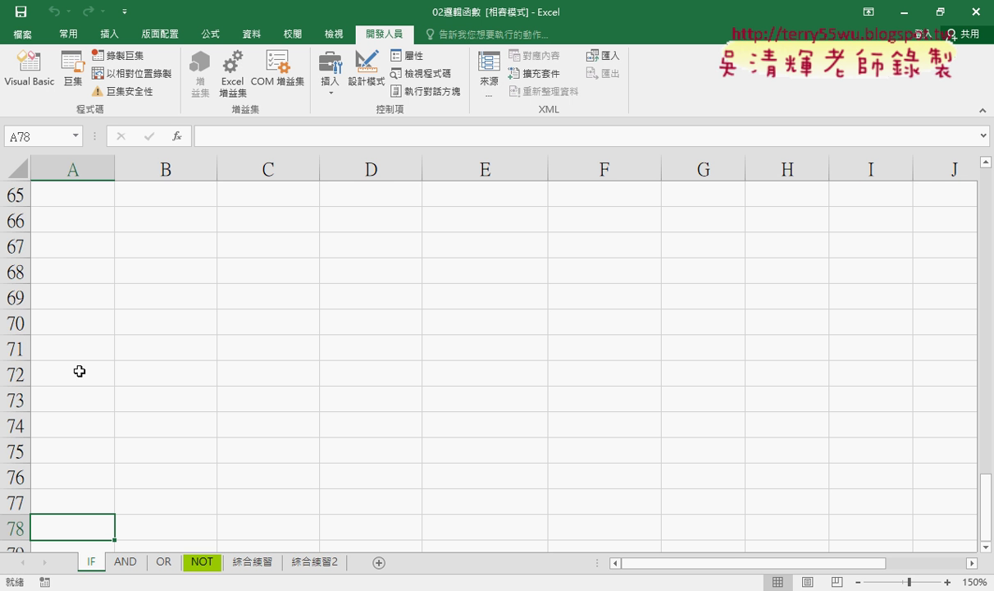
pyautogui.press('Down')
pyautogui.press('Down')
pyautogui.press('Down')
pyautogui.press('Down')
pyautogui.press('Down')
pyautogui.press('Down')
pyautogui.press('Down')
pyautogui.press('Down')
pyautogui.press('Down')
pyautogui.press('Down')
pyautogui.press('Down')
pyautogui.press('Down')
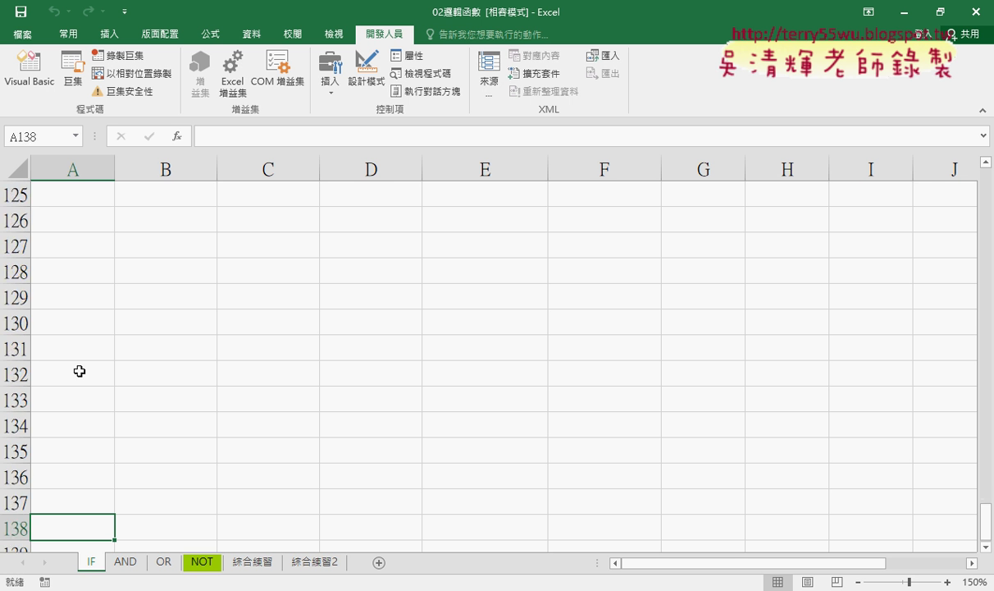
pyautogui.press('Down')
pyautogui.press('Down')
pyautogui.press('Down')
pyautogui.press('Down')
pyautogui.press('Down')
pyautogui.press('Down')
pyautogui.press('Down')
pyautogui.press('Down')
pyautogui.press('Down')
pyautogui.press('Down')
pyautogui.press('Down')
pyautogui.press('Down')
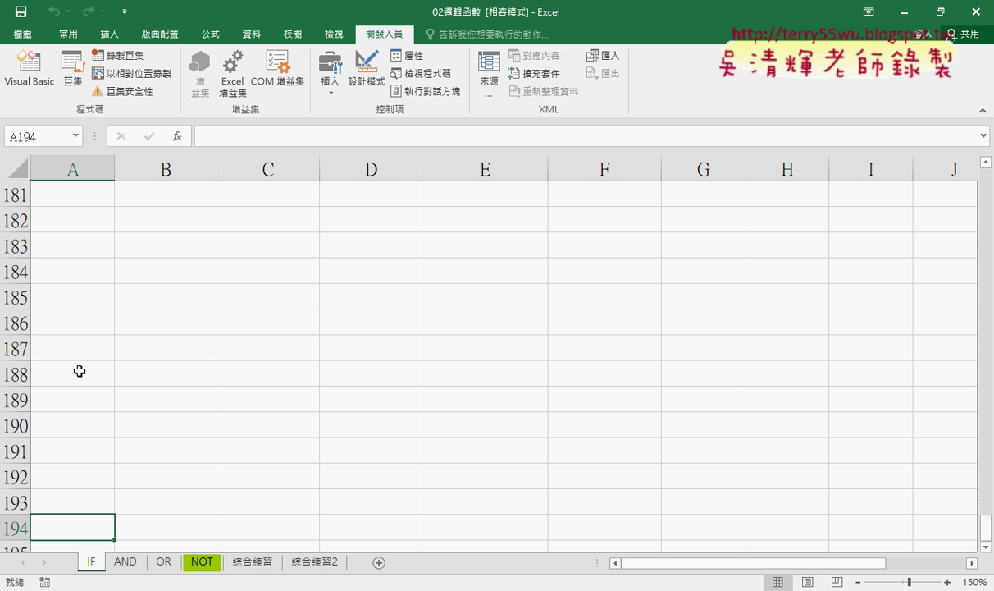
pyautogui.press('Down')
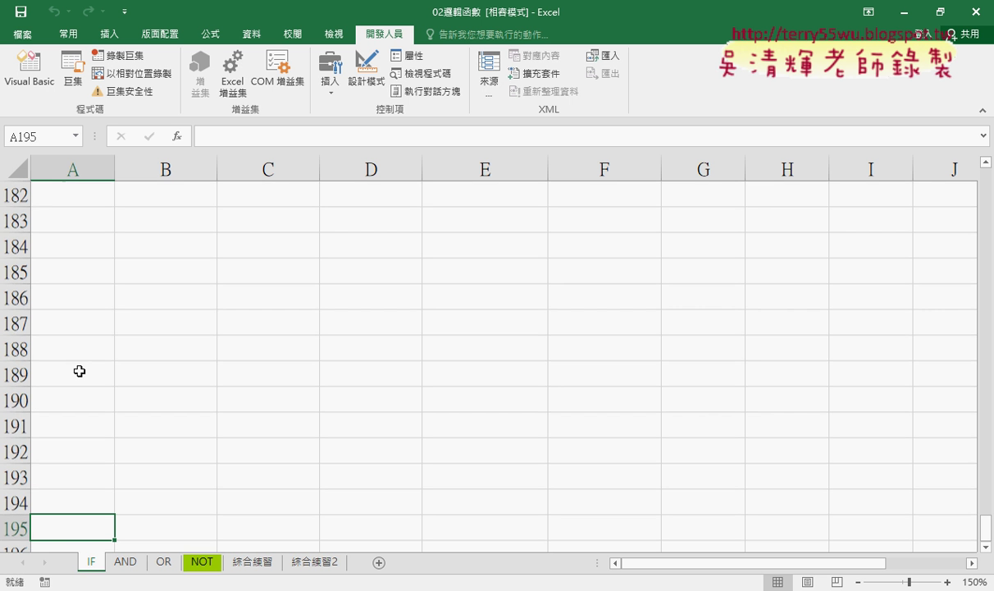
pyautogui.press('Down')
pyautogui.press('Down')
pyautogui.press('Down')
pyautogui.press('Down')
pyautogui.press('Down')
pyautogui.press('Down')
pyautogui.press('Down')
pyautogui.press('Down')
pyautogui.press('Down')
pyautogui.press('Down')
pyautogui.press('Down')
pyautogui.press('Down')
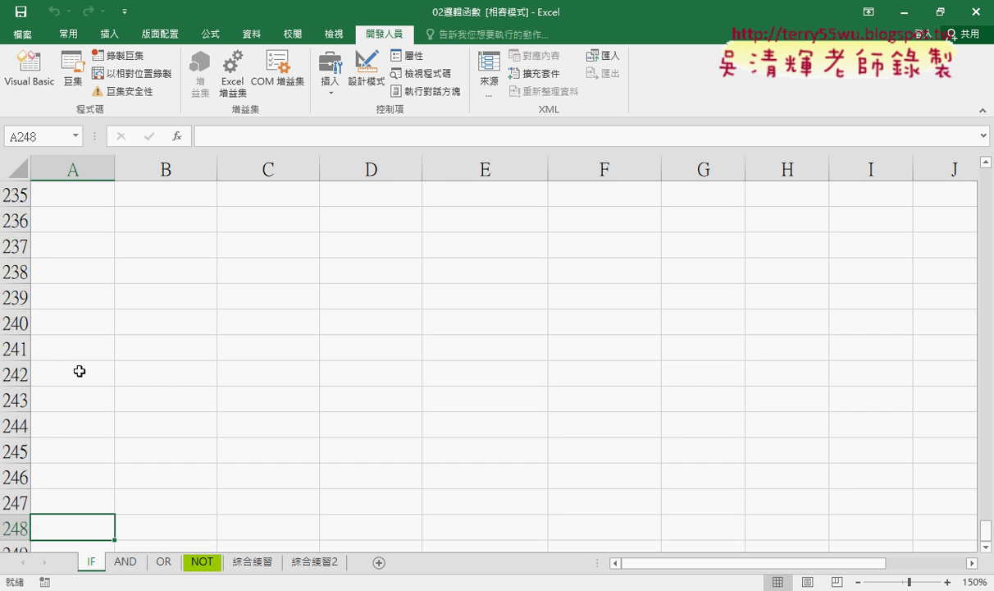
pyautogui.press('Down')
pyautogui.press('Down')
pyautogui.press('Down')
pyautogui.press('Down')
pyautogui.press('Down')
pyautogui.press('Down')
pyautogui.press('Down')
pyautogui.press('Down')
pyautogui.press('Down')
pyautogui.press('Down')
pyautogui.press('Down')
pyautogui.press('Down')
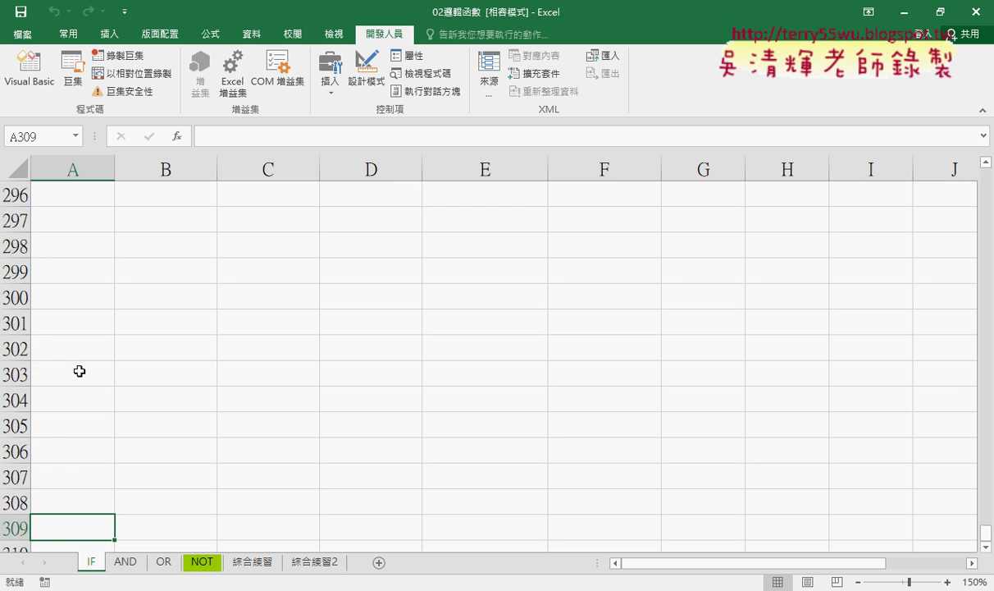
pyautogui.press('Down')
pyautogui.press('Down')
pyautogui.press('Down')
pyautogui.press('Down')
pyautogui.press('Down')
pyautogui.press('Down')
pyautogui.press('Down')
pyautogui.press('Down')
pyautogui.press('Down')
pyautogui.press('Down')
pyautogui.press('Down')
pyautogui.press('Down')
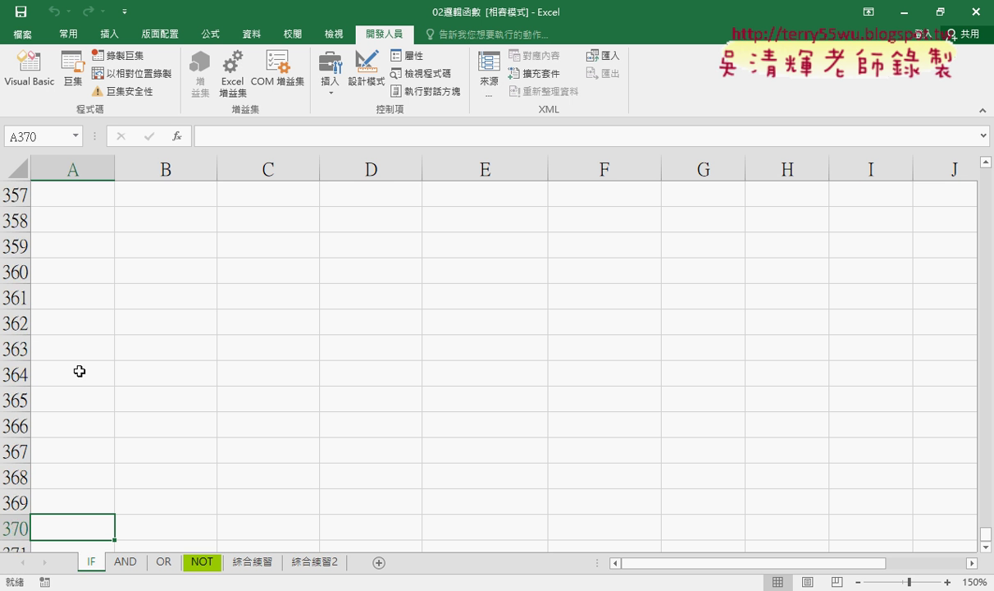
pyautogui.press('Down')
pyautogui.press('Down')
pyautogui.press('Down')
pyautogui.press('Down')
pyautogui.press('Down')
pyautogui.press('Down')
pyautogui.press('Down')
pyautogui.press('Down')
pyautogui.press('Down')
pyautogui.press('Down')
pyautogui.press('Down')
pyautogui.press('Down')
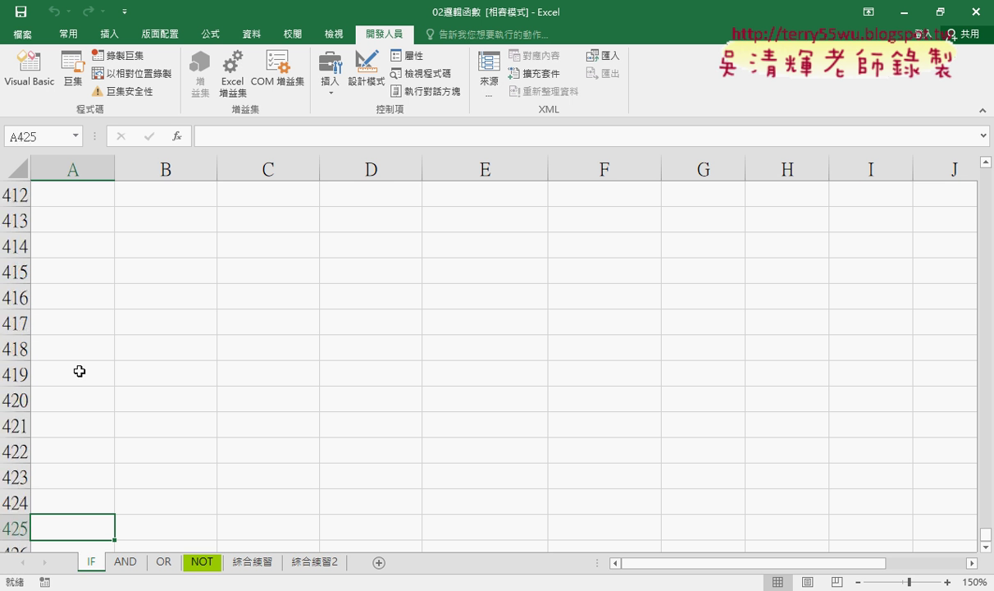
pyautogui.hotkey('ctrl', 'Down')
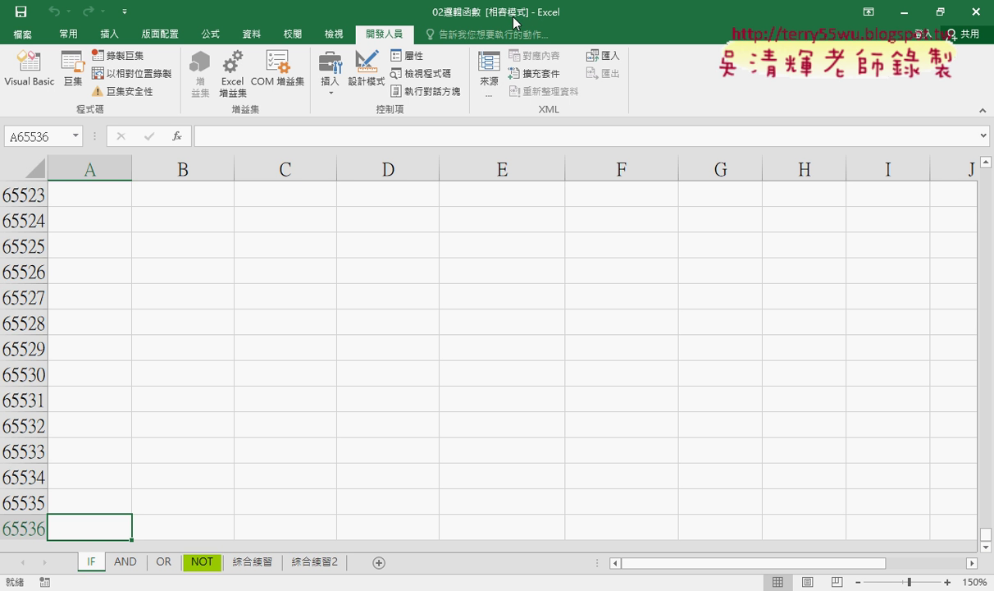
# Step: Save As 02邏輯函數 with file type Excel 啟用巨集的活頁簿 in the same folder
pyautogui.click(28, 40)
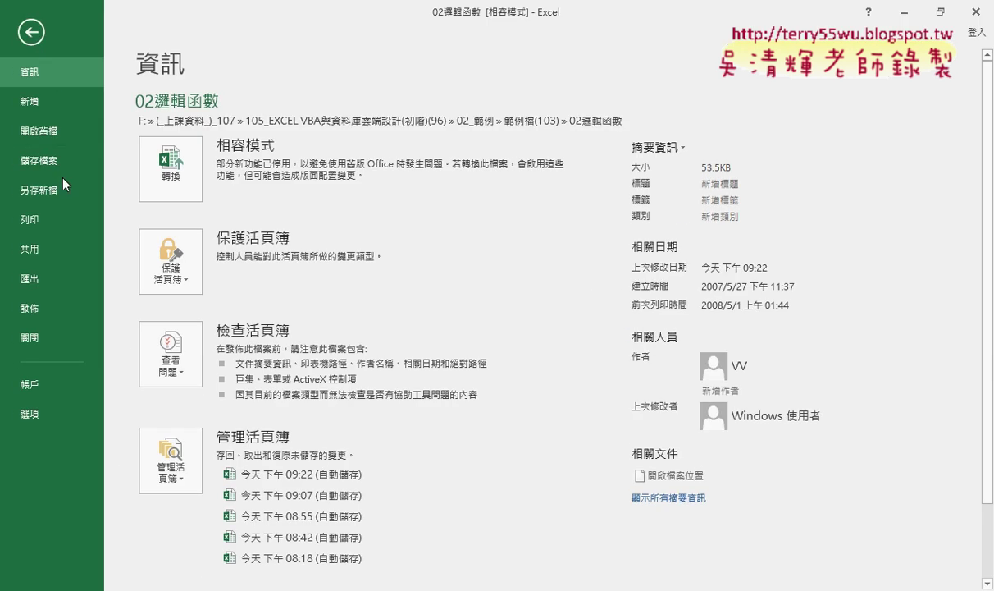
pyautogui.click(60, 188)
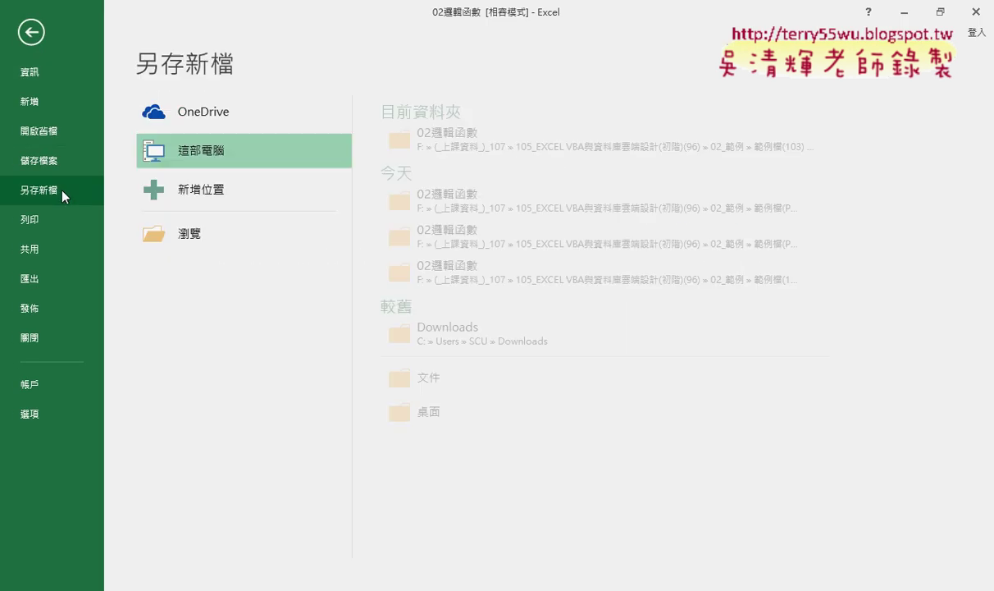
pyautogui.click(216, 235)
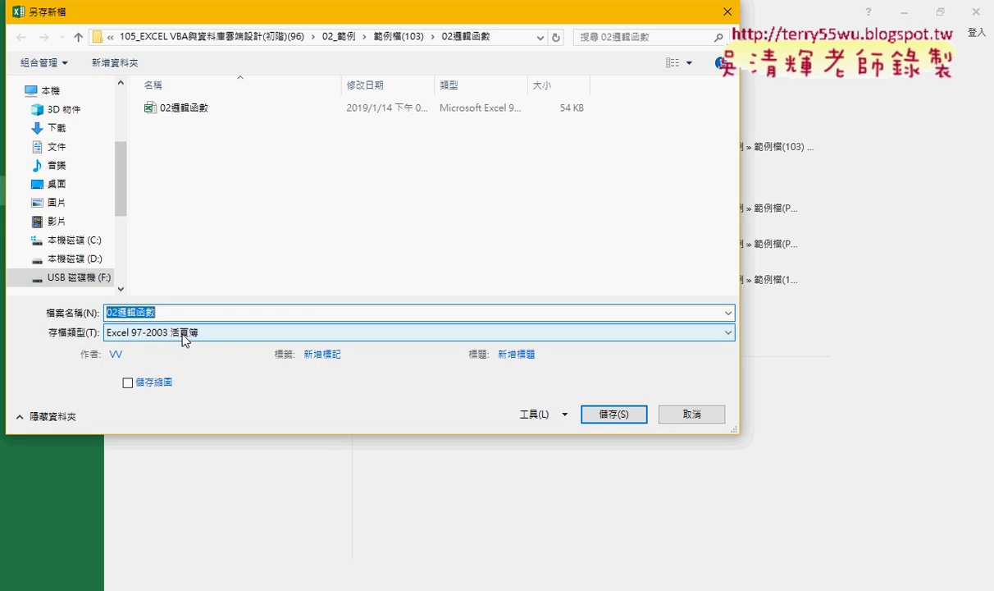
pyautogui.click(199, 337)
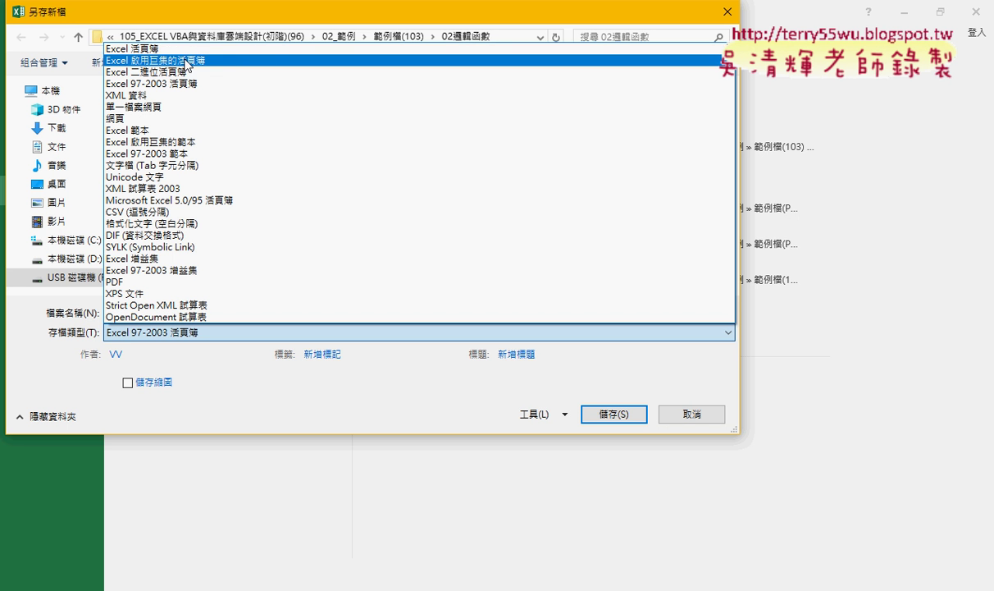
pyautogui.click(186, 64)
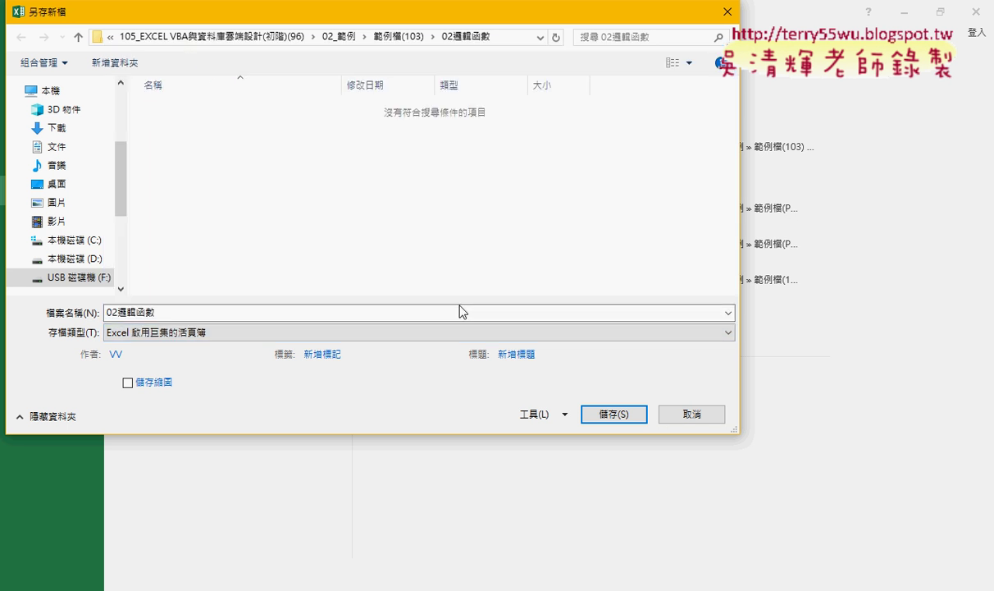
pyautogui.click(615, 415)
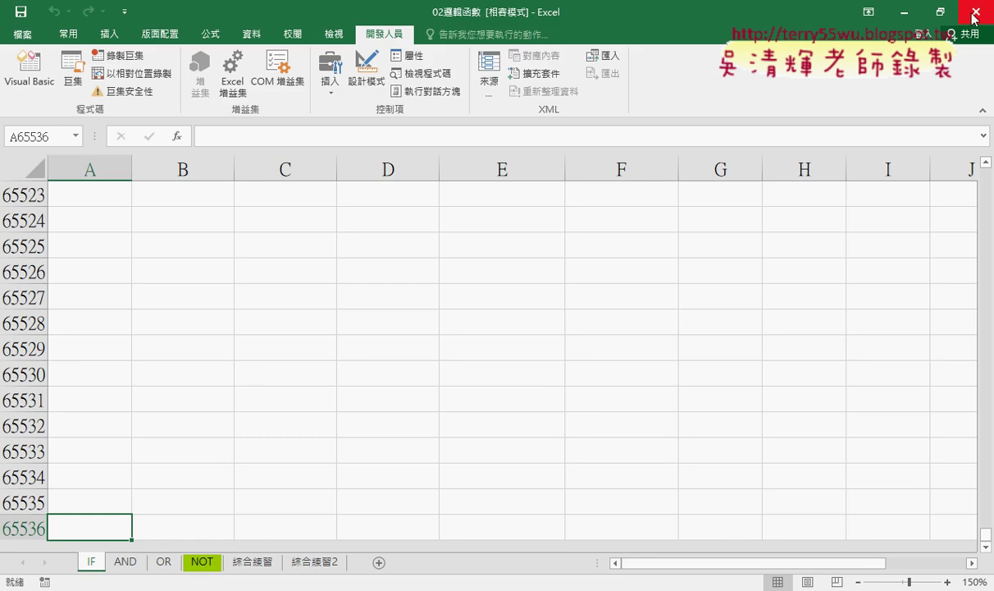
# Step: Close Excel and open the 範例檔(103)\02邏輯函數 folder in File Explorer
pyautogui.click(974, 13)
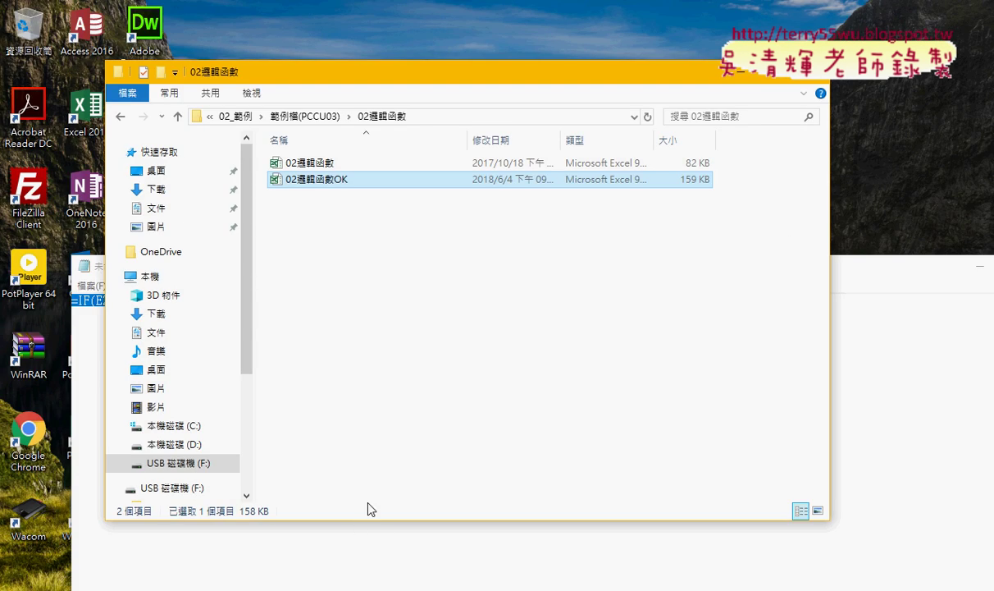
pyautogui.click(254, 123)
pyautogui.scroll(-3, 402, 427)
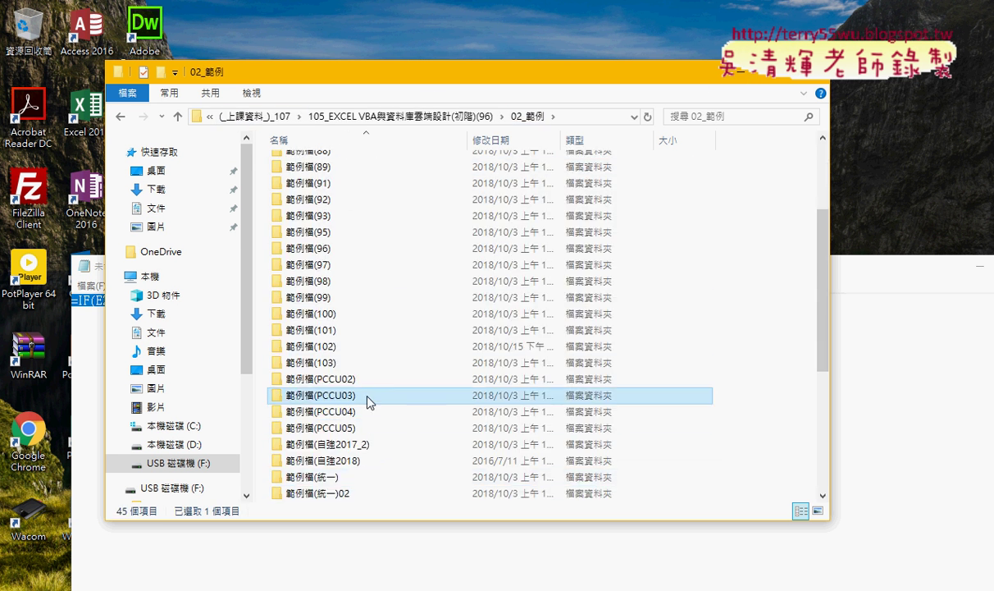
pyautogui.doubleClick(355, 362)
pyautogui.doubleClick(373, 188)
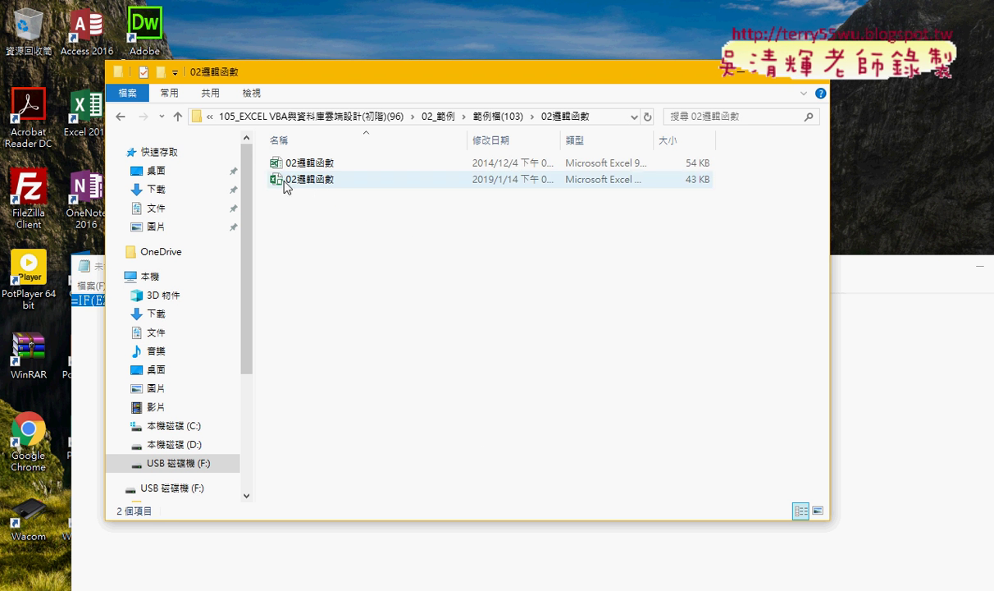
# Step: Show the folder as large icons with file name extensions, pointing out the .xlsm and .xls files
pyautogui.click(255, 94)
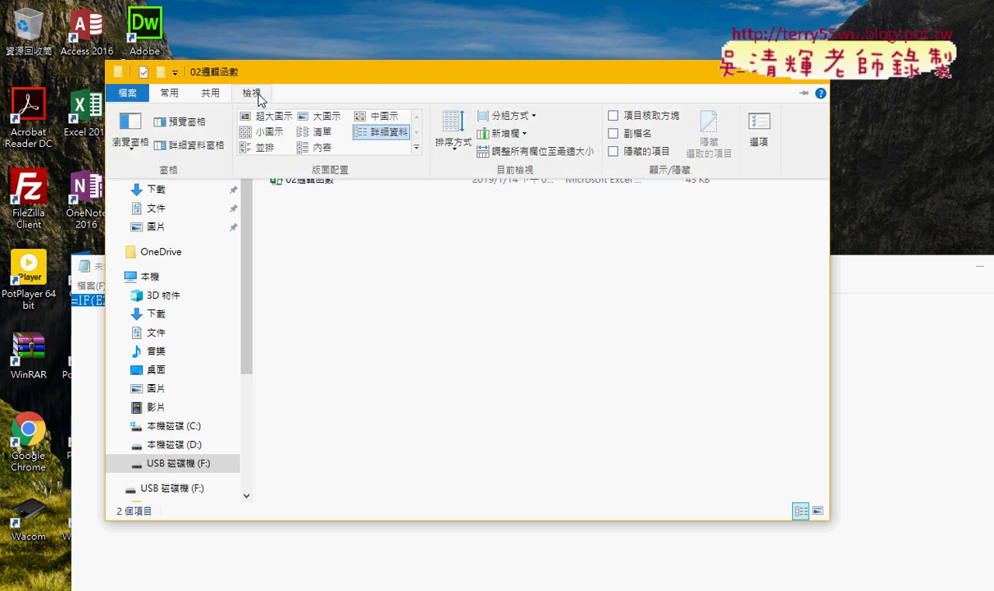
pyautogui.click(317, 120)
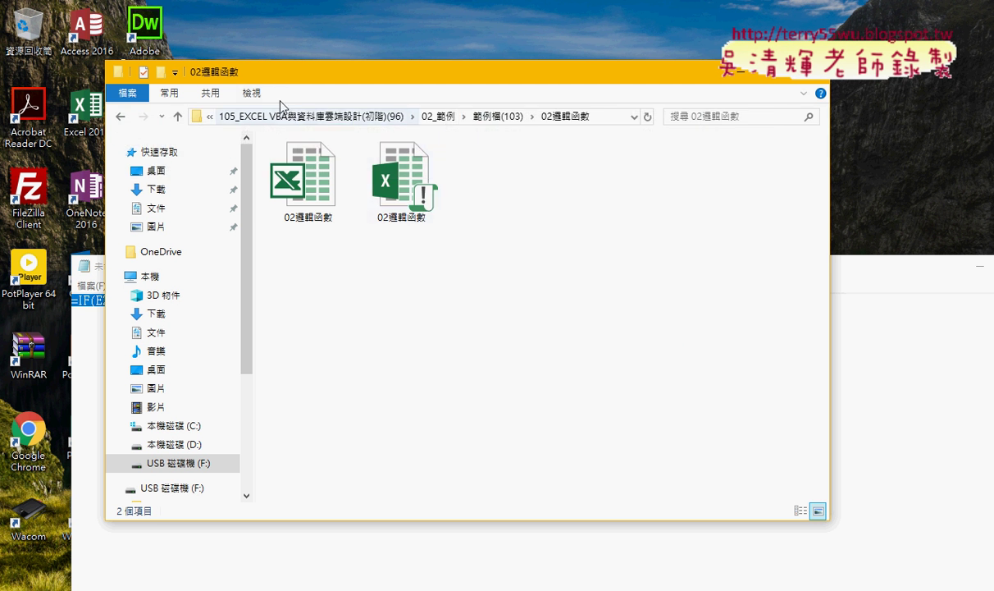
pyautogui.click(253, 94)
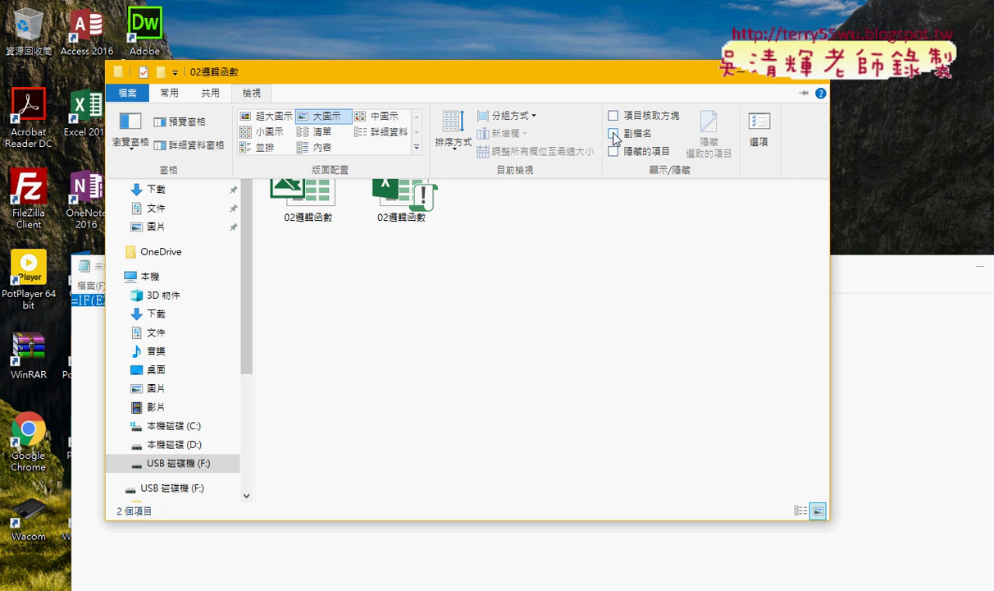
pyautogui.click(613, 134)
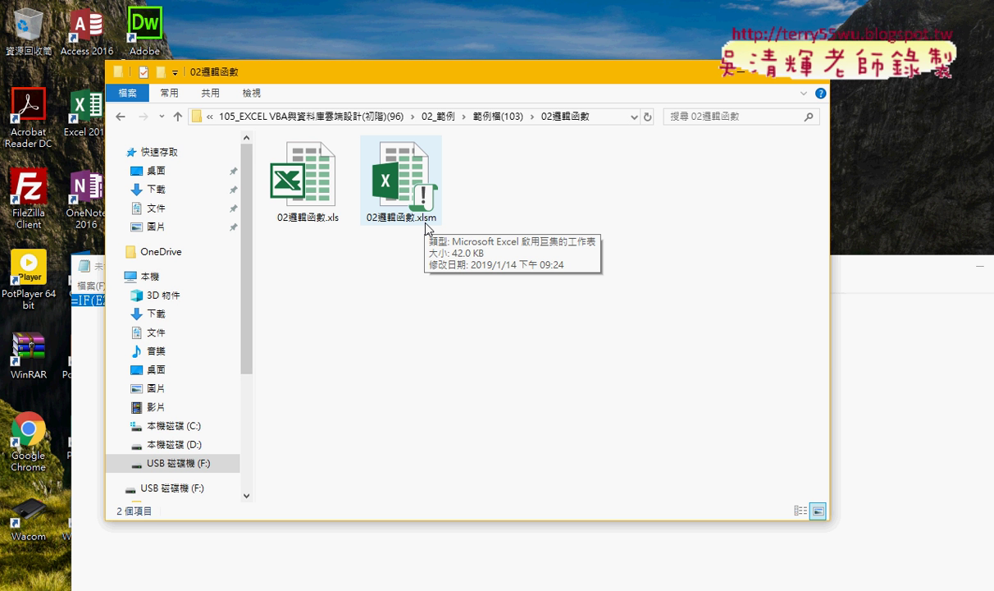
pyautogui.moveTo(420, 246)
pyautogui.mouseDown()
pyautogui.moveTo(369, 197)
pyautogui.moveTo(434, 244)
pyautogui.mouseUp()
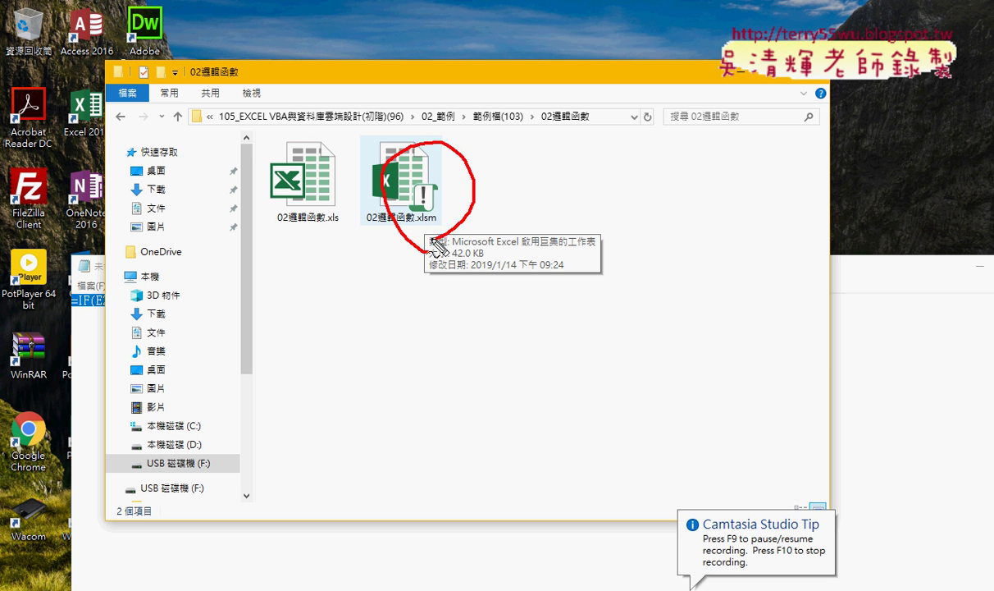
pyautogui.moveTo(340, 230); pyautogui.dragTo(326, 231)
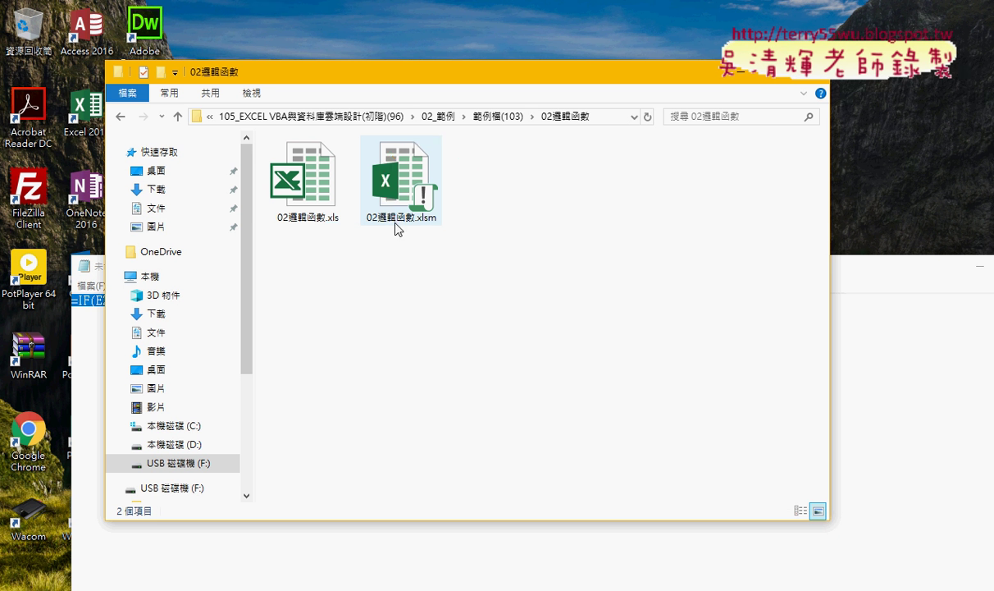
pyautogui.click(308, 181)
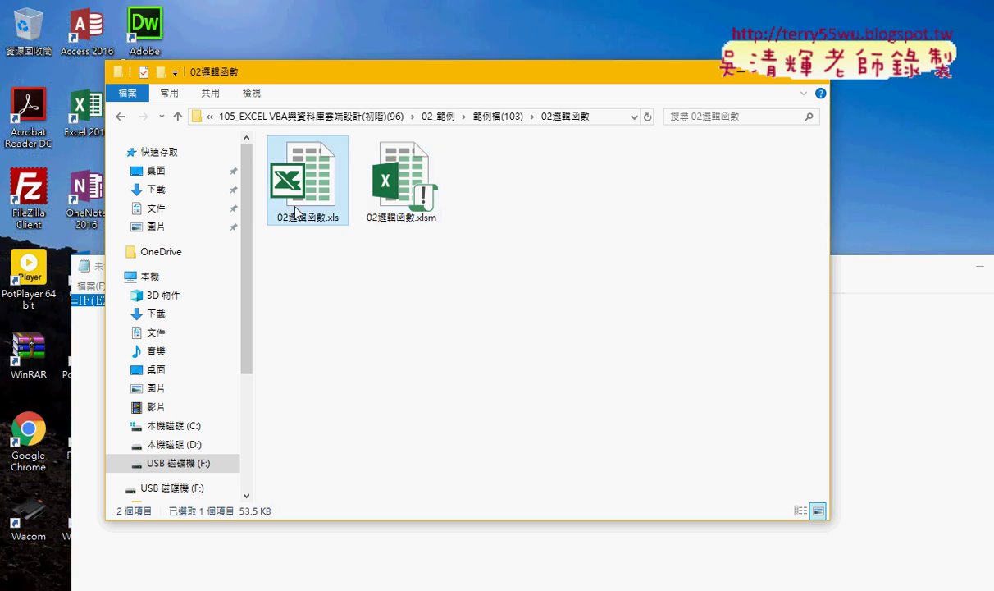
# Step: Open 02邏輯函數.xlsm, enable its macros, and jump to the sheet's last row and back
pyautogui.doubleClick(403, 207)
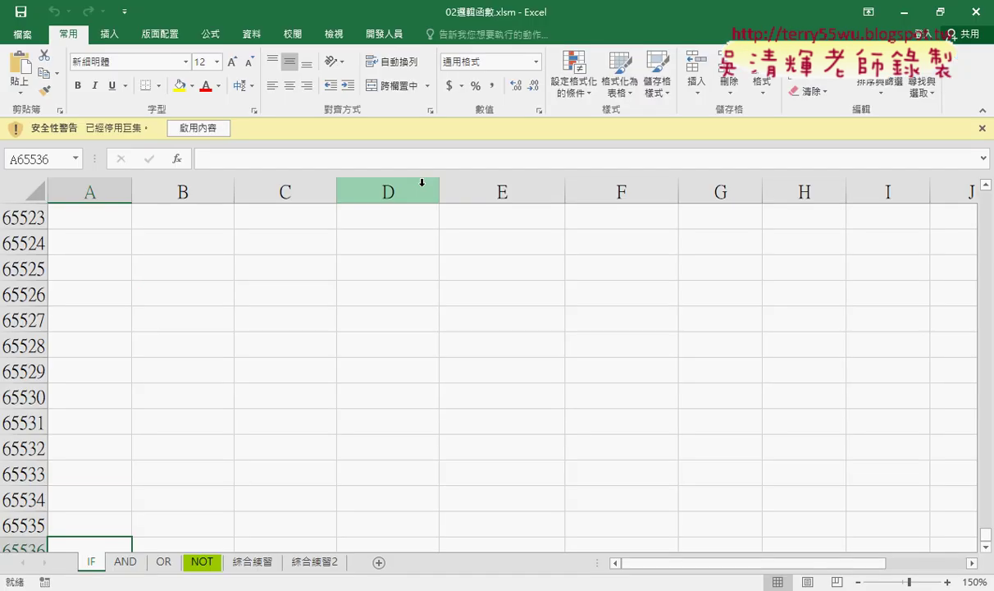
pyautogui.click(205, 128)
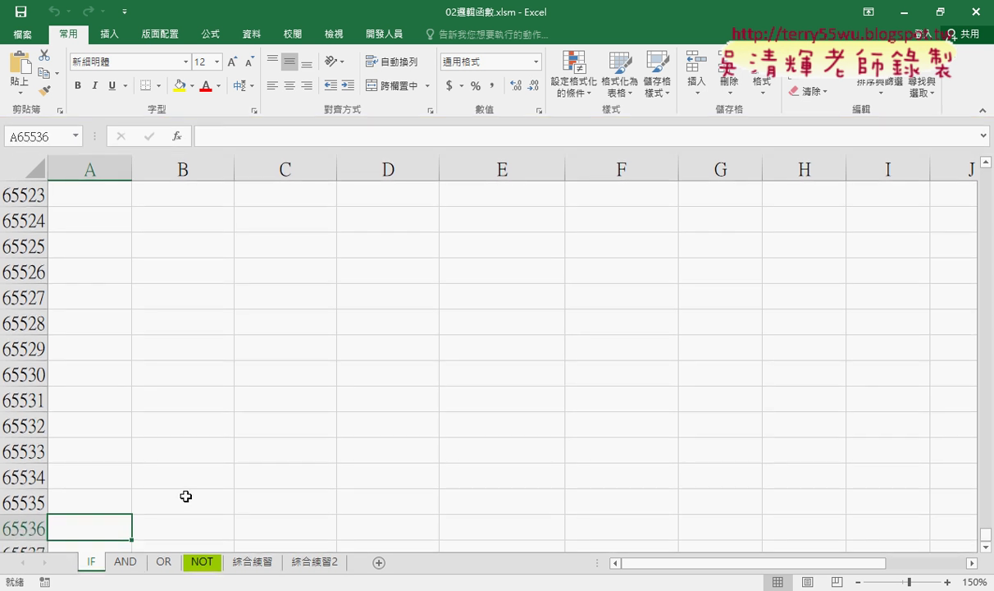
pyautogui.scroll(-2, 185, 496)
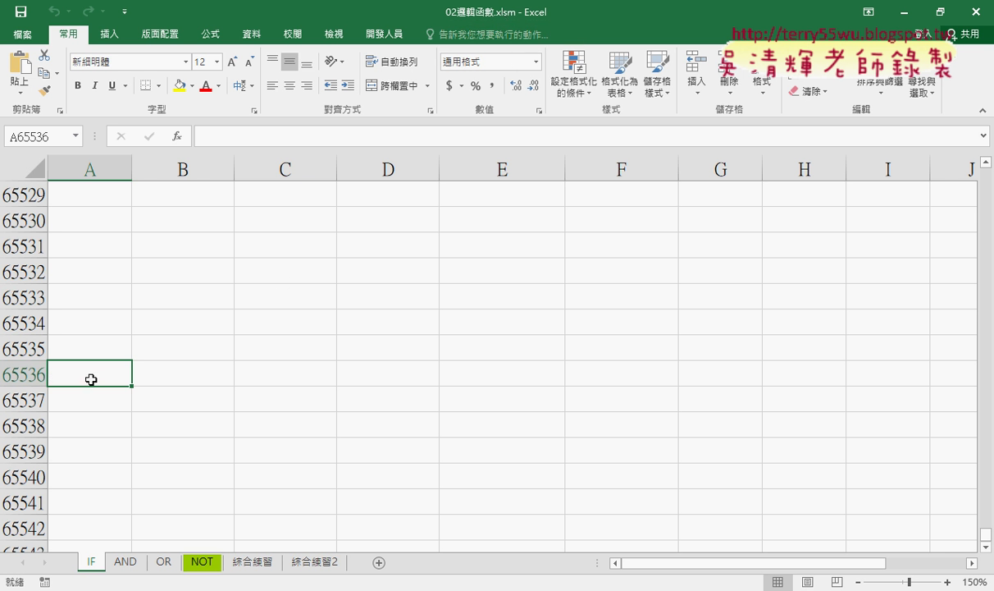
pyautogui.hotkey('ctrl', 'Down')
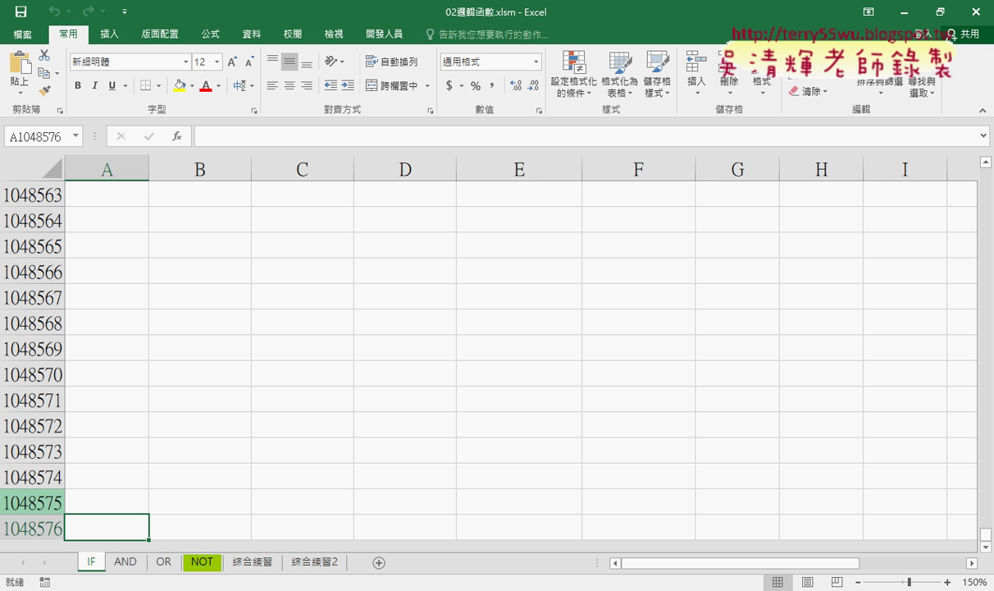
pyautogui.hotkey('ctrl', 'Up')
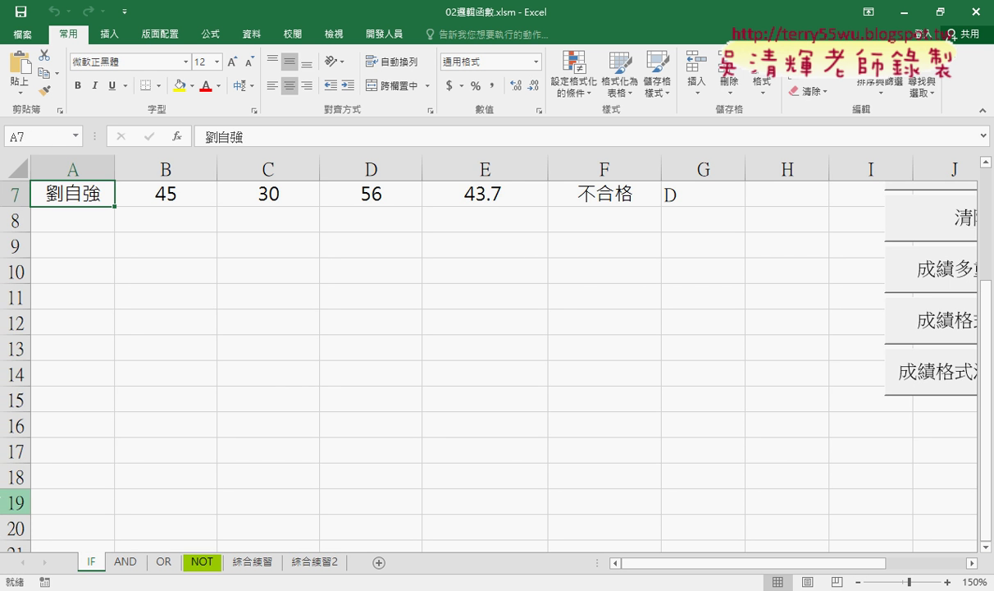
pyautogui.press('Up')
pyautogui.press('Up')
pyautogui.press('Up')
pyautogui.press('Up')
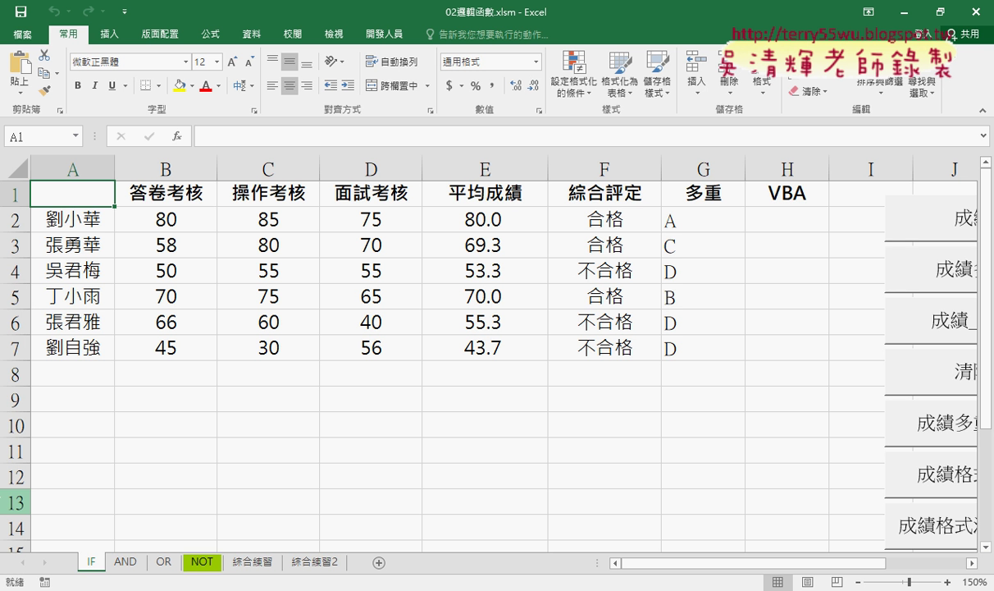
# Step: Launch the Visual Basic editor from 開發人員 and move the Toolbox beside UserForm1
pyautogui.click(379, 35)
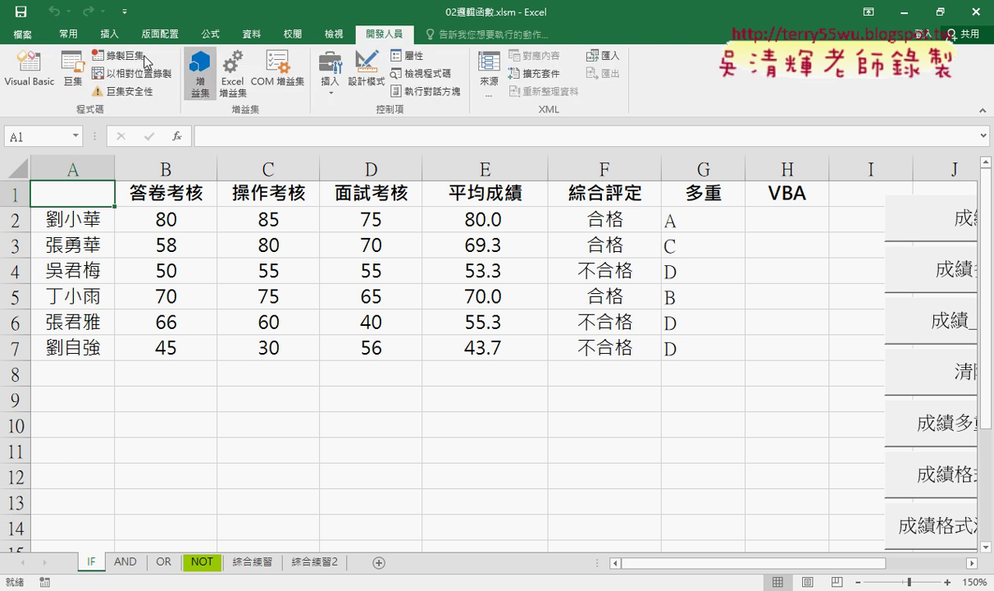
pyautogui.click(29, 70)
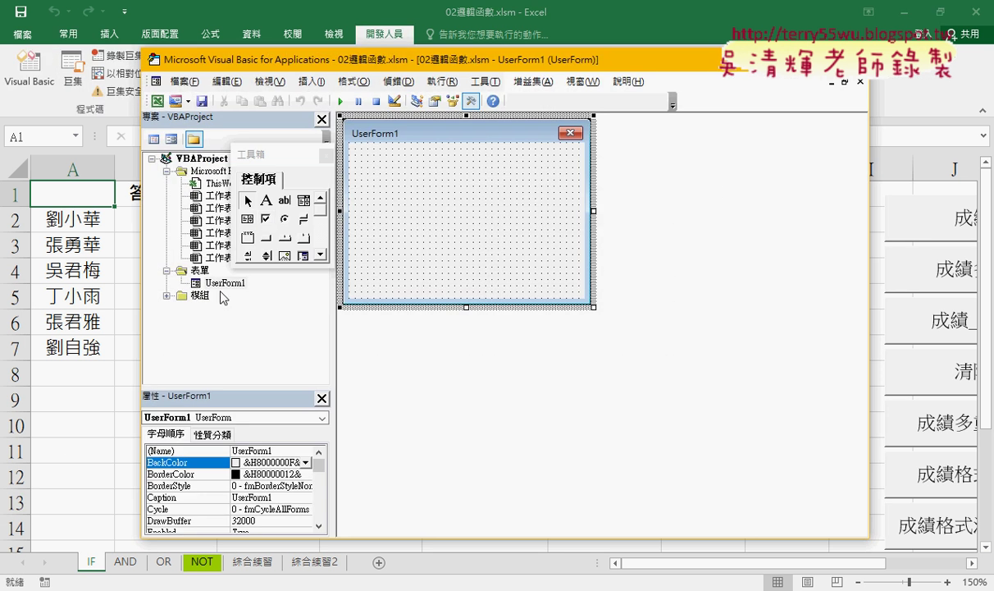
pyautogui.moveTo(291, 154); pyautogui.dragTo(672, 125)
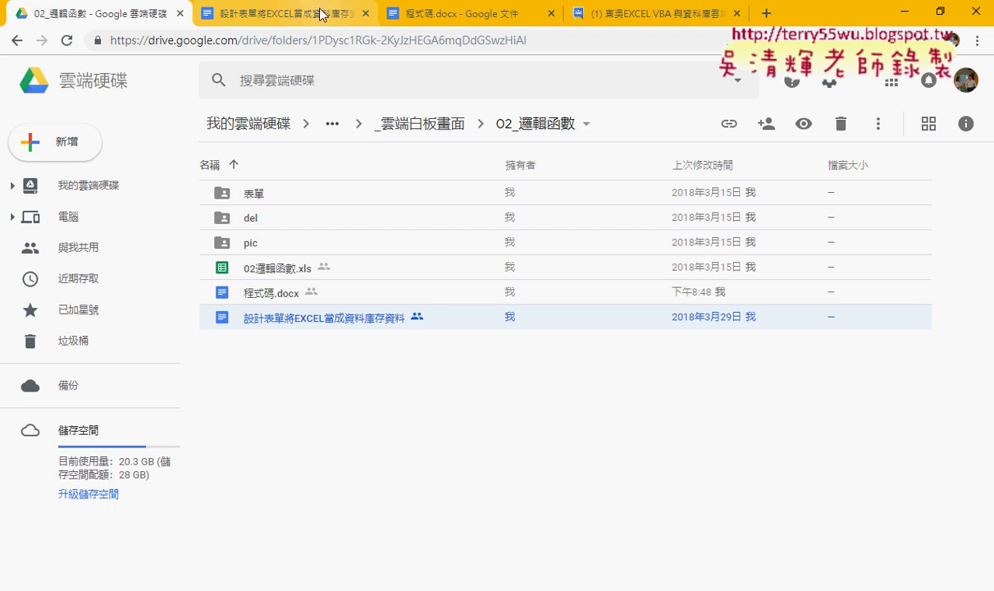
# Step: Review the Google Docs notes picturing the finished 成績系統 form, then return to the VBA editor
pyautogui.click(322, 15)
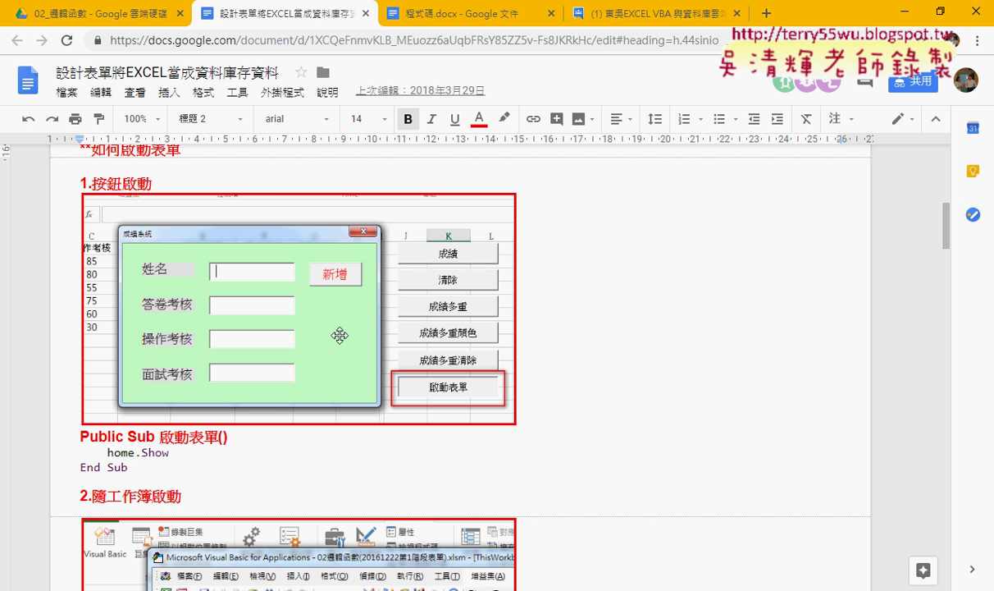
pyautogui.click(906, 11)
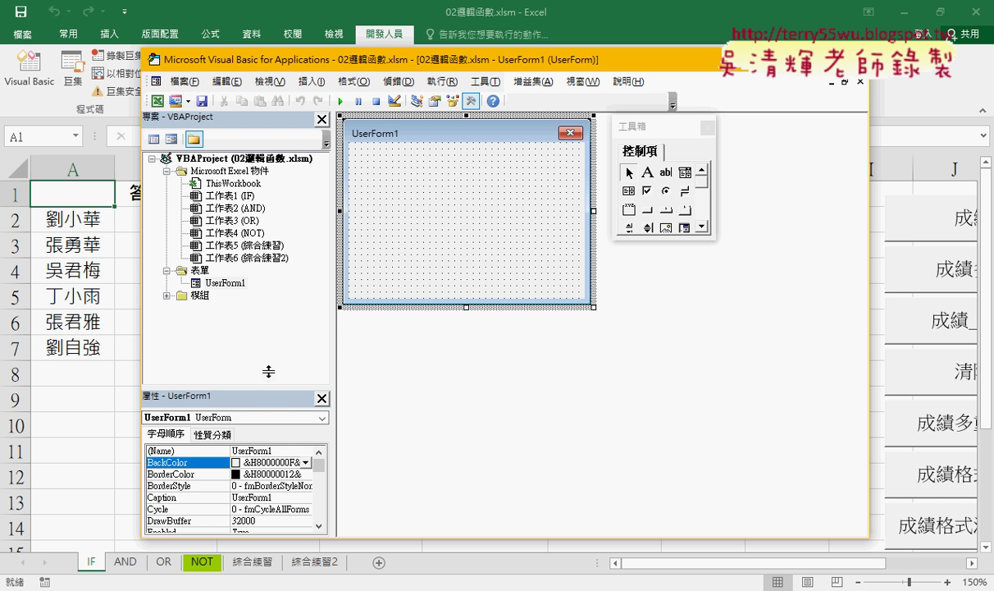
# Step: Enlarge and close the Properties window, reopen it via 檢視 > 屬性視窗, and show the Toolbox
pyautogui.moveTo(268, 372); pyautogui.dragTo(267, 316)
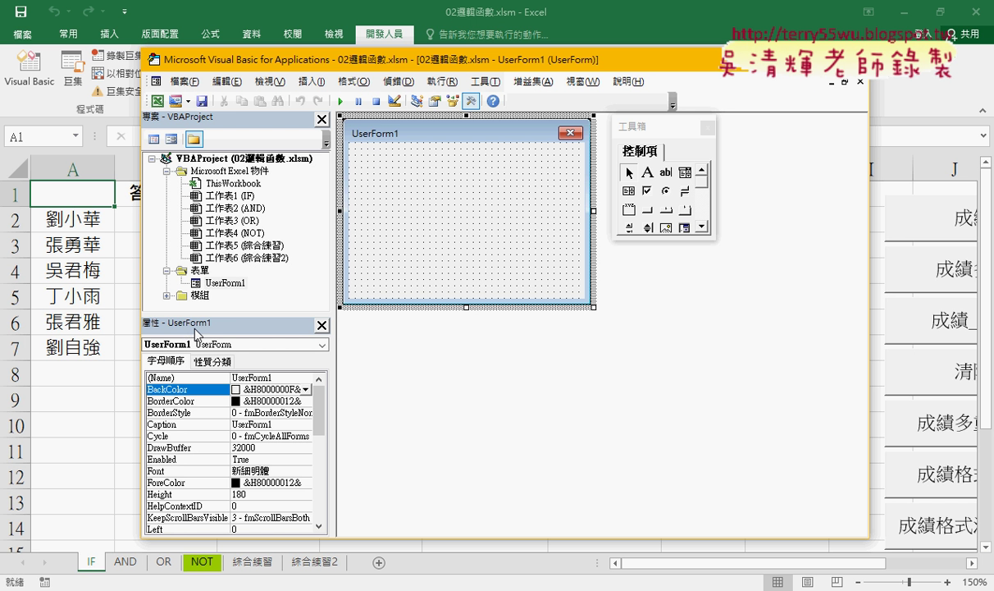
pyautogui.click(322, 325)
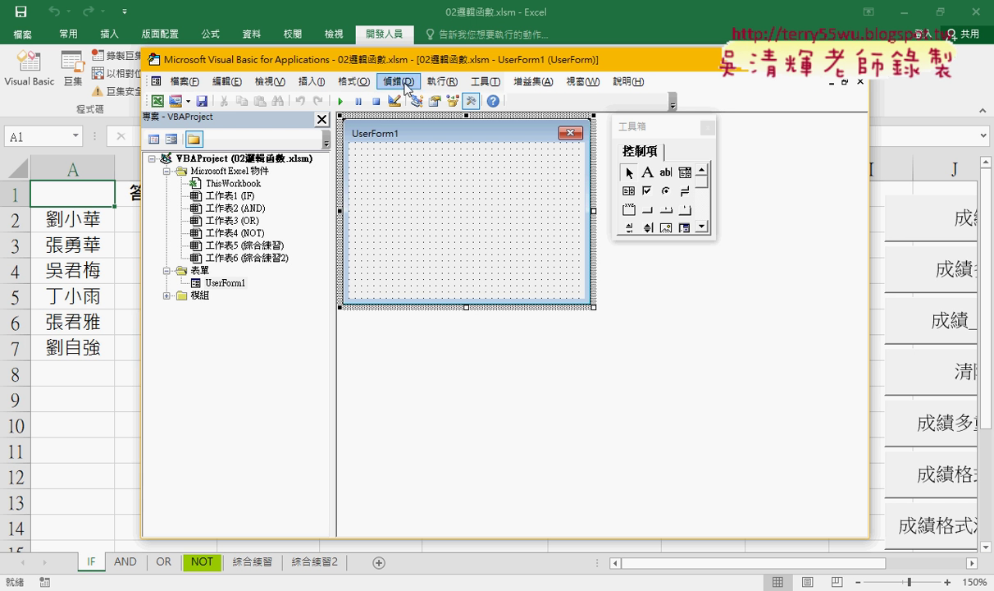
pyautogui.click(269, 81)
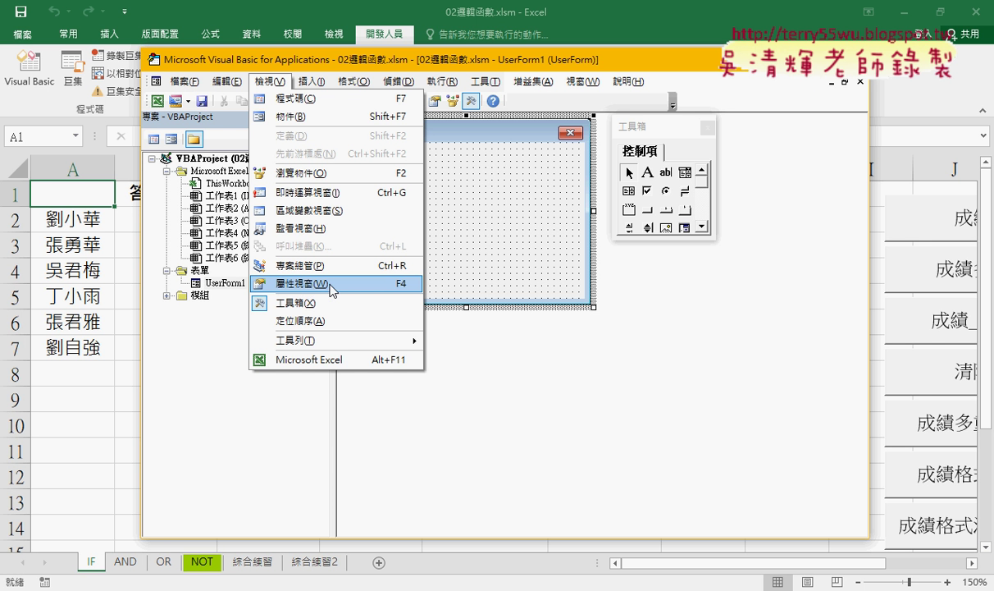
pyautogui.click(330, 285)
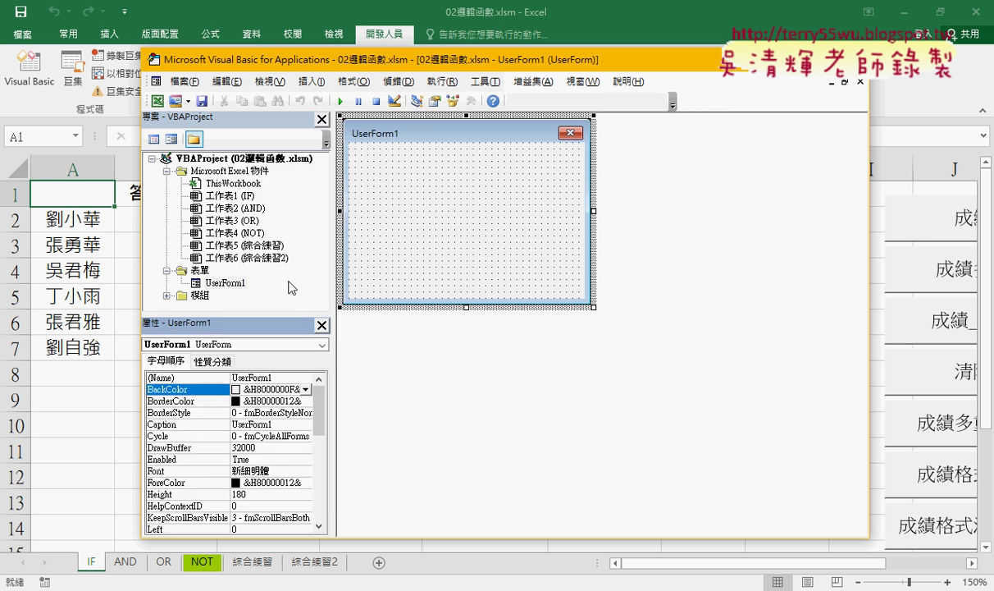
pyautogui.click(435, 232)
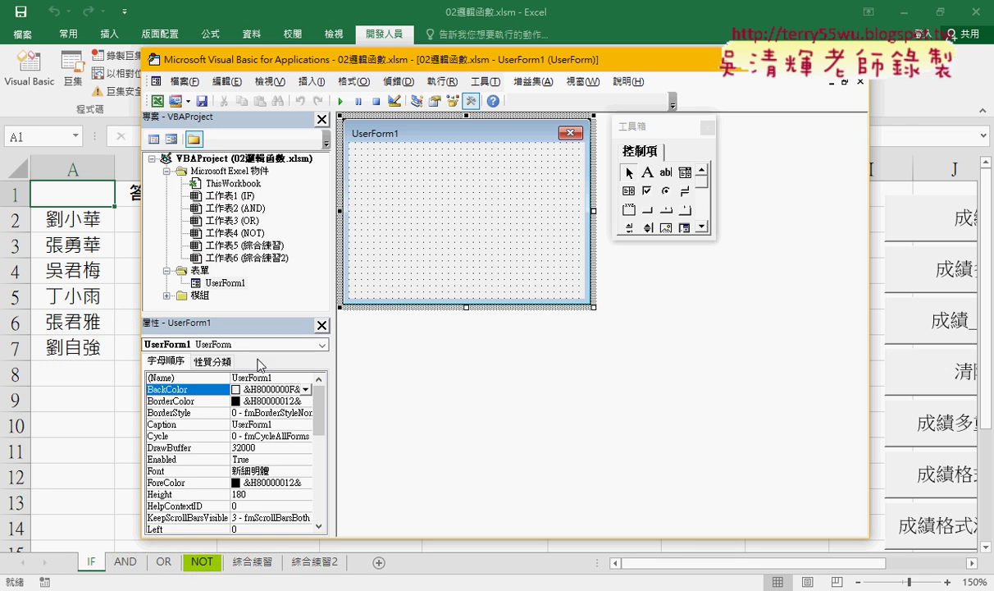
# Step: Change the form's Caption property from UserForm1 to 成績系統
pyautogui.click(164, 424)
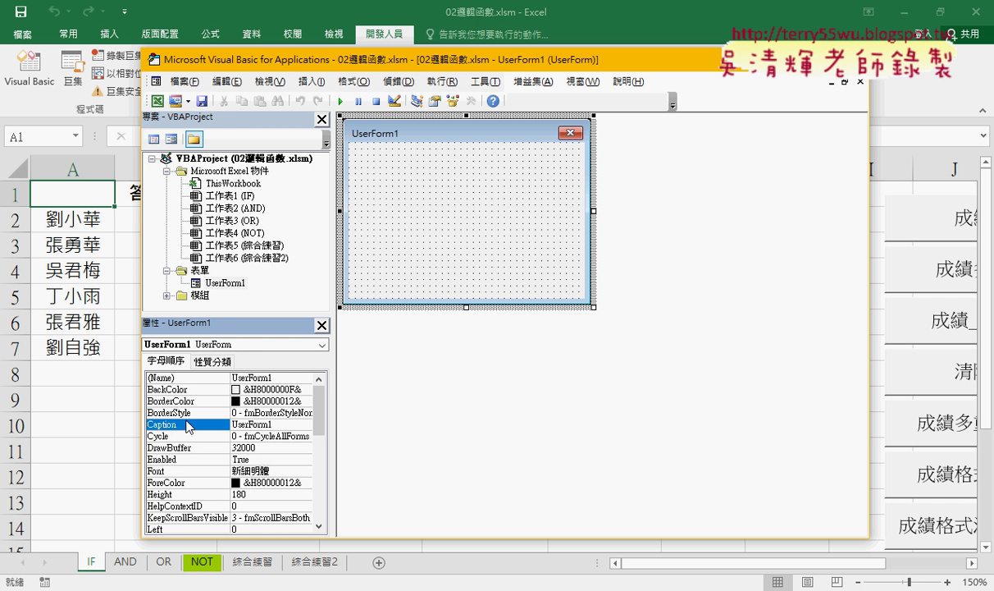
pyautogui.doubleClick(255, 424)
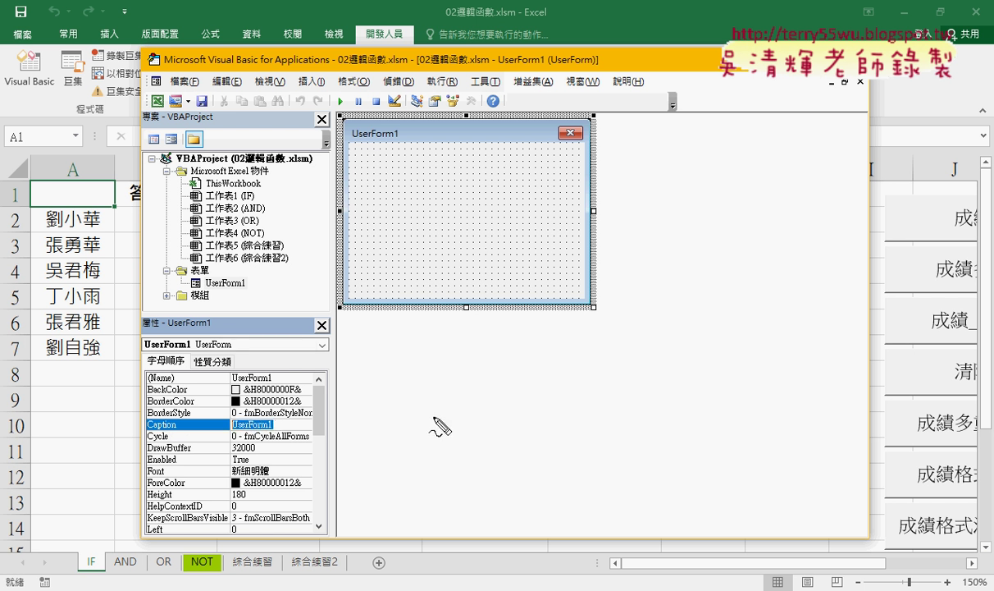
pyautogui.moveTo(325, 132); pyautogui.dragTo(386, 160)
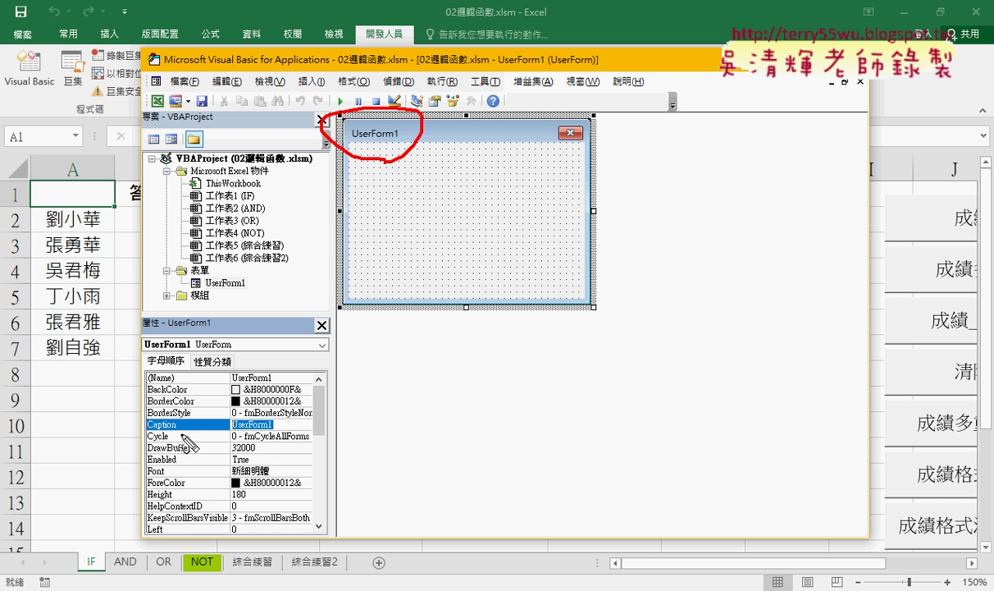
pyautogui.moveTo(148, 427); pyautogui.dragTo(273, 422)
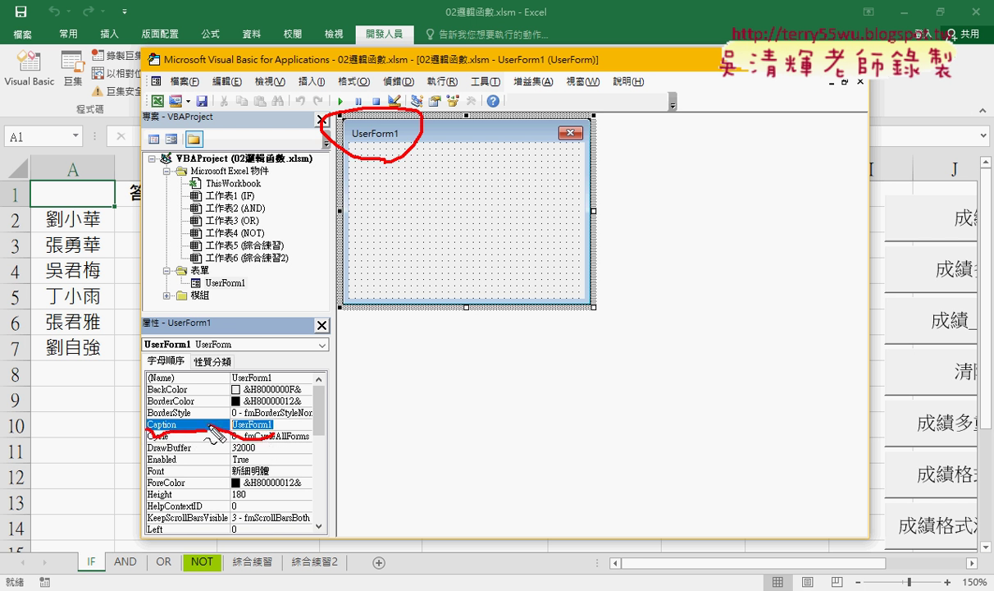
pyautogui.moveTo(215, 433); pyautogui.dragTo(270, 435)
pyautogui.press('Escape')
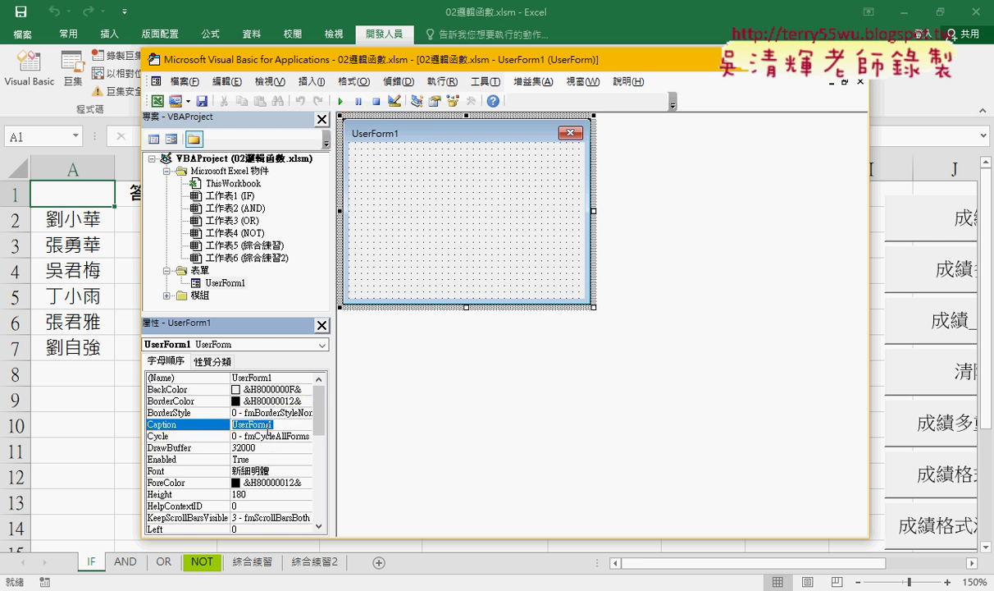
pyautogui.write('成ㄐ')
pyautogui.write('績')
pyautogui.write('系')
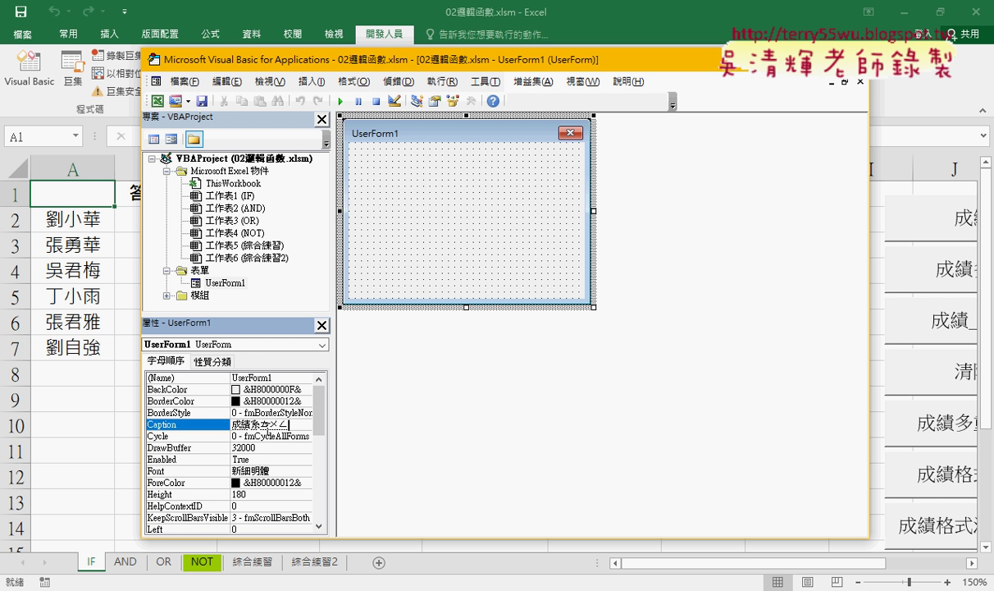
pyautogui.write('統')
pyautogui.press('Return')
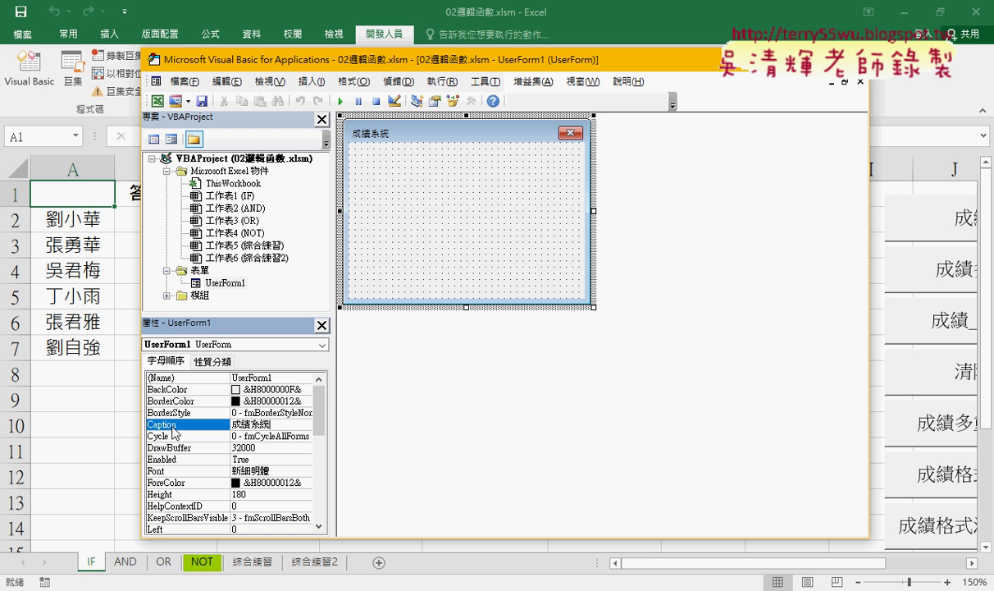
pyautogui.click(481, 216)
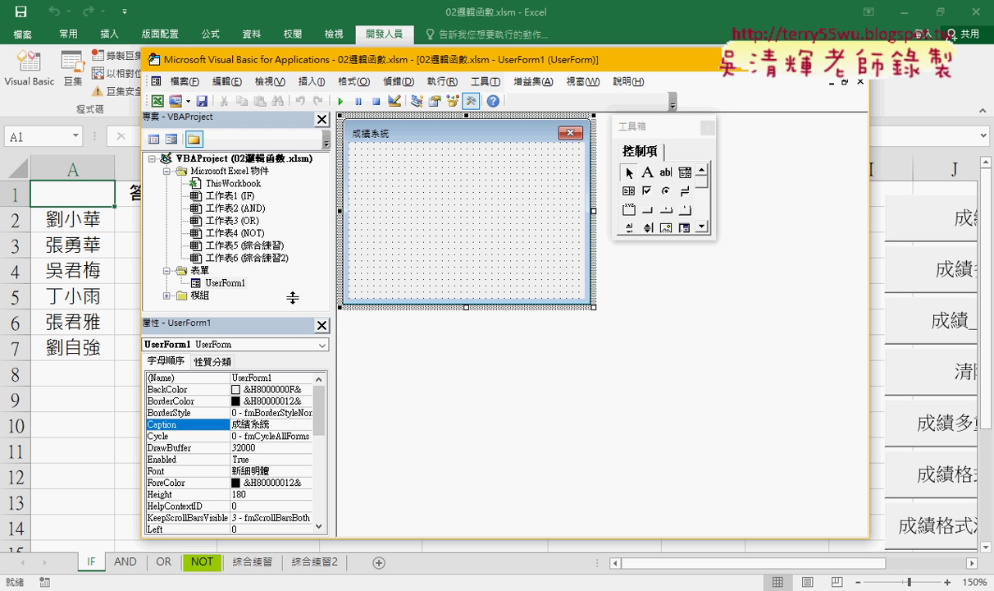
# Step: Set BackColor to light green from the 調色盤 palette, enlarge the form, and run it
pyautogui.moveTo(291, 313); pyautogui.dragTo(291, 296)
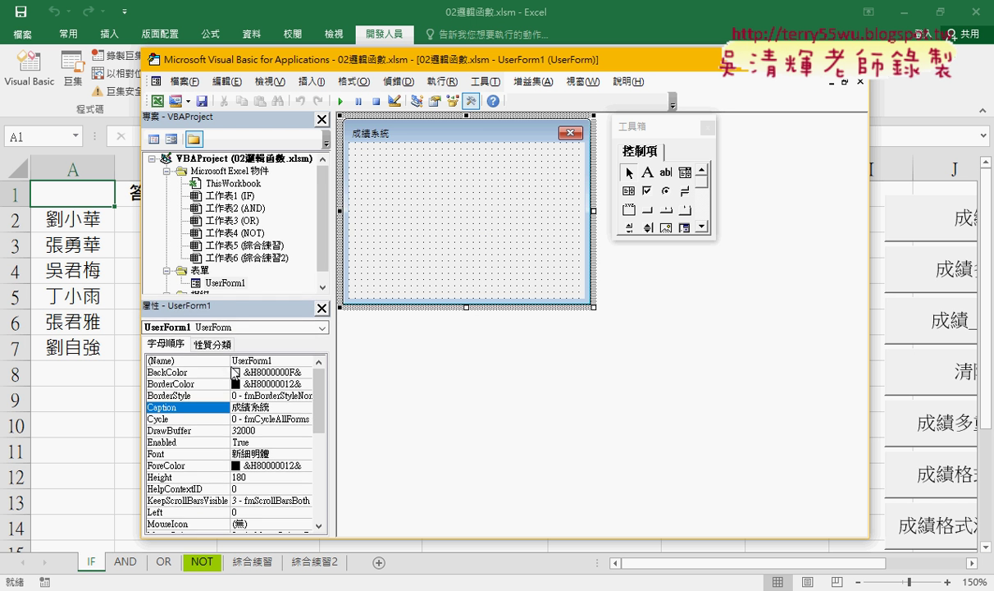
pyautogui.moveTo(333, 349); pyautogui.dragTo(355, 349)
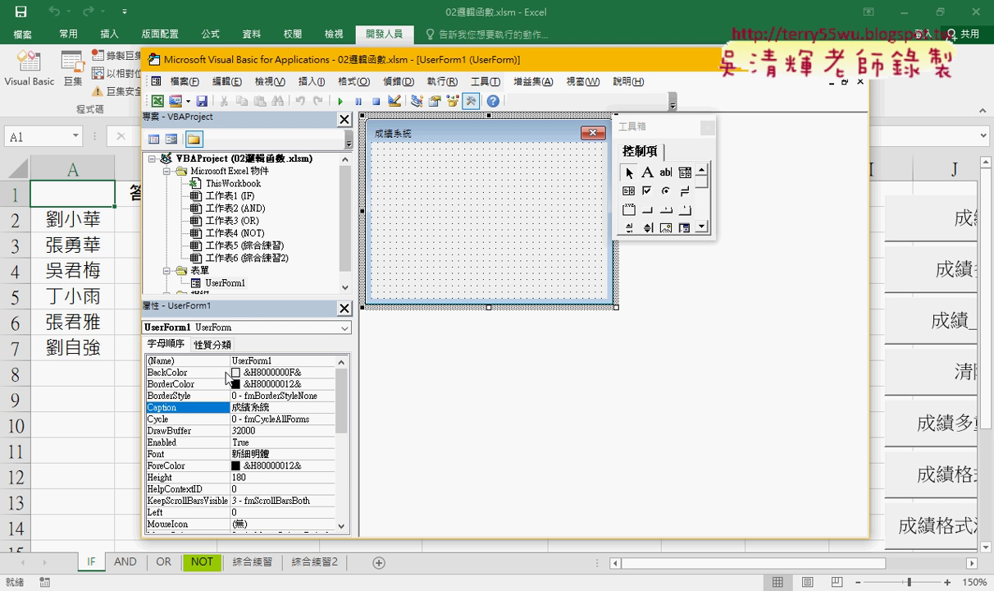
pyautogui.click(174, 372)
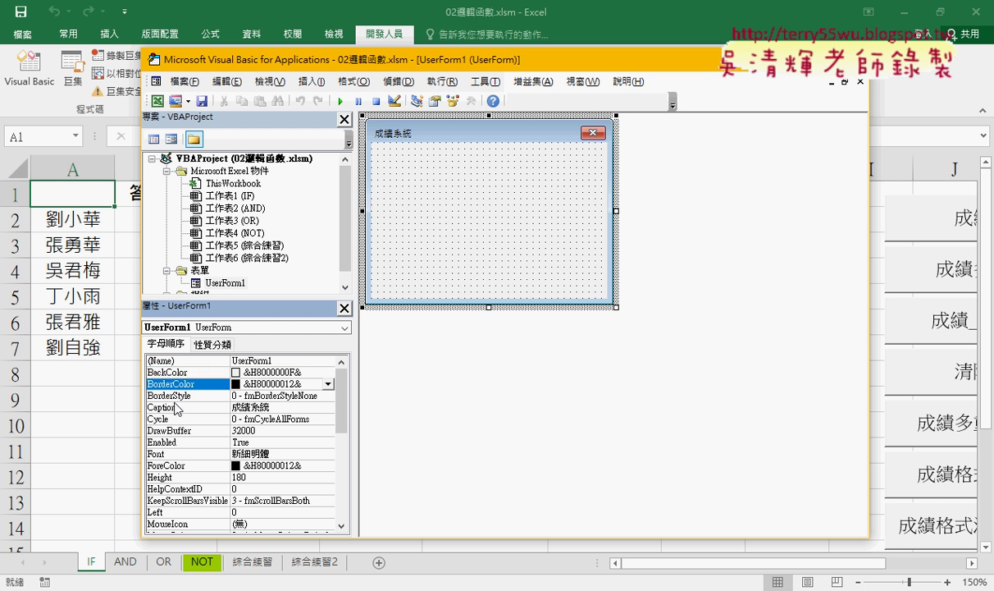
pyautogui.click(176, 397)
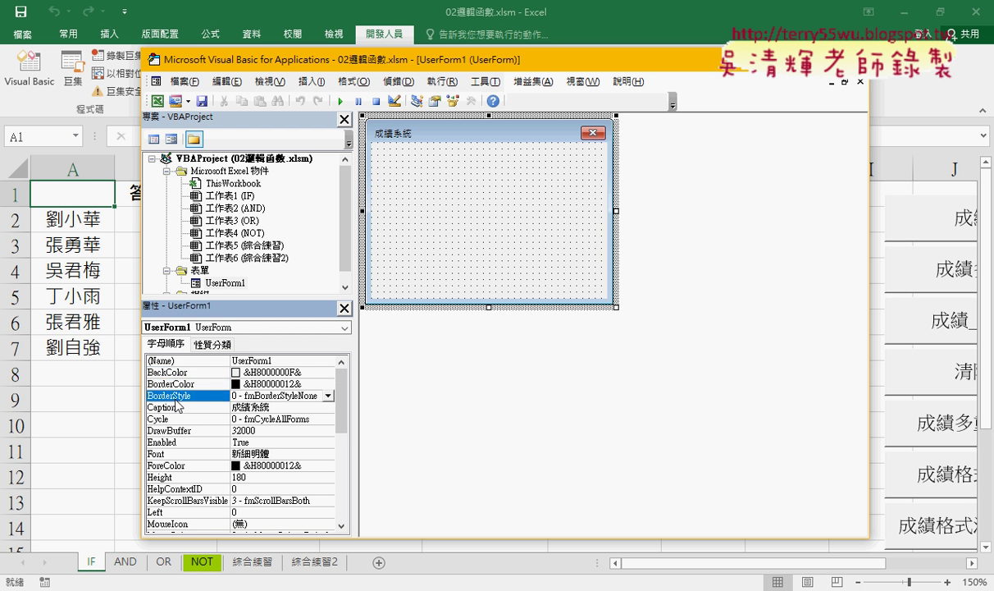
pyautogui.click(180, 467)
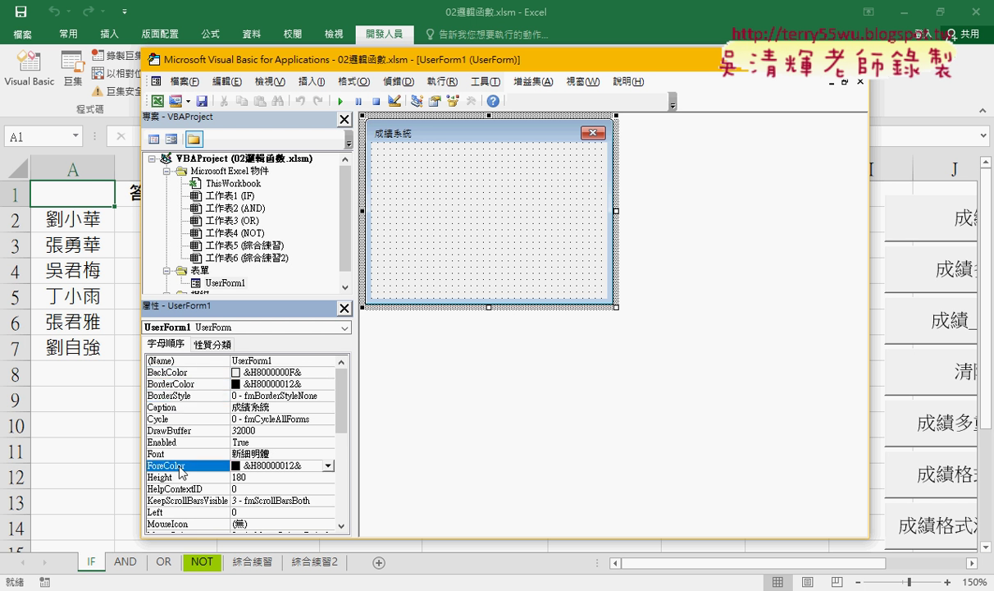
pyautogui.click(181, 371)
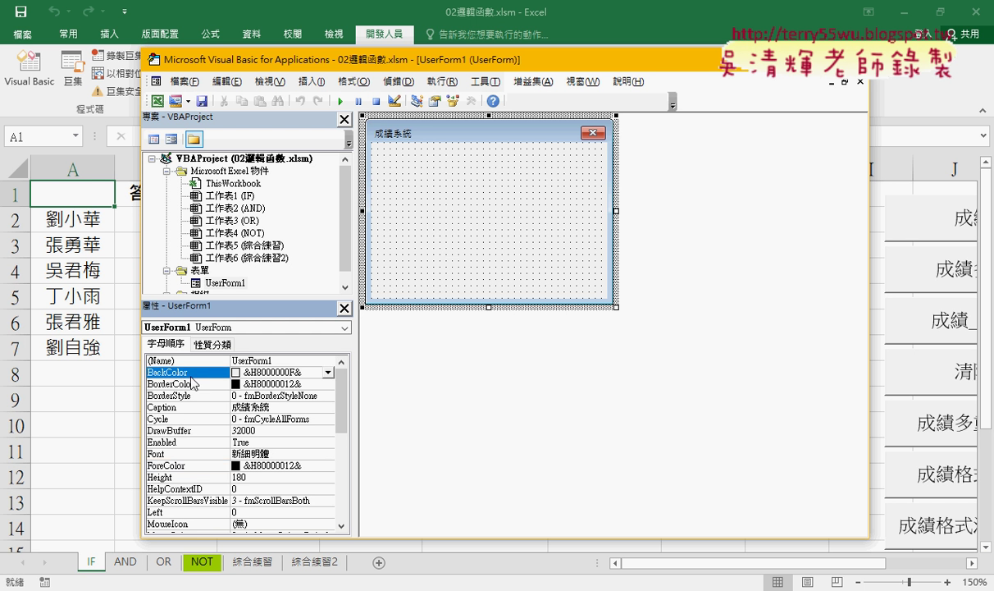
pyautogui.click(330, 373)
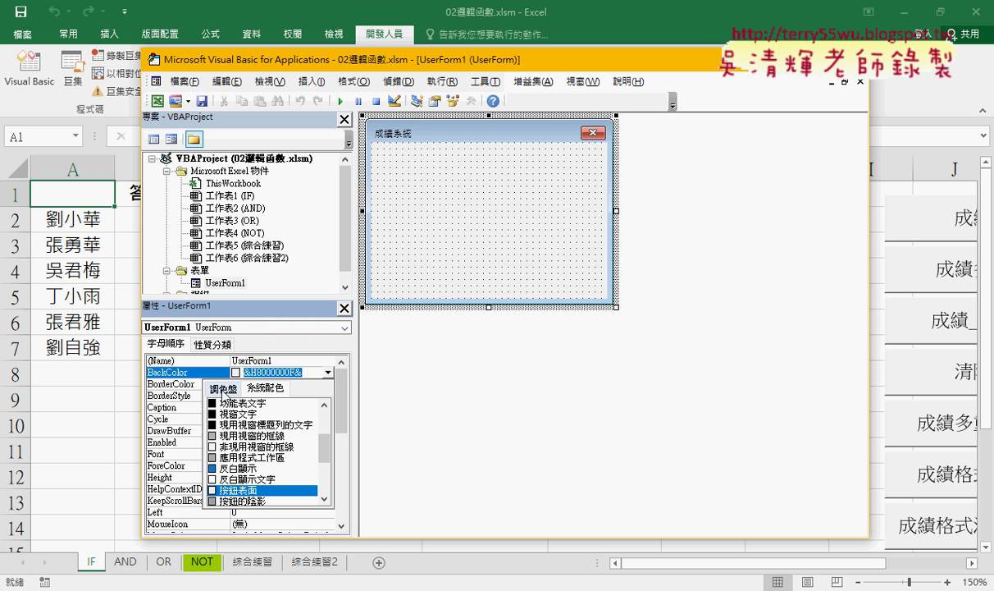
pyautogui.click(223, 388)
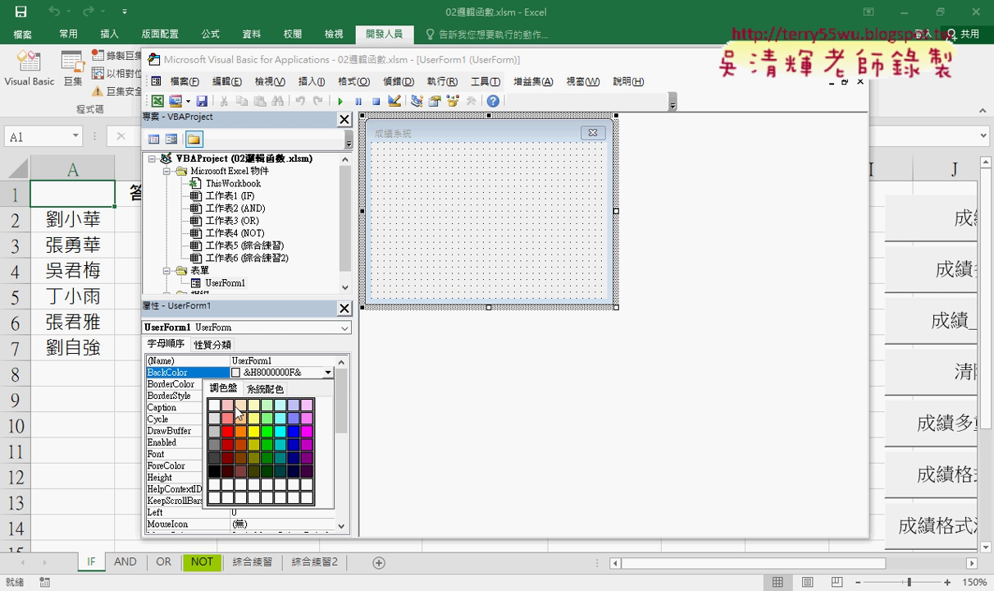
pyautogui.click(265, 405)
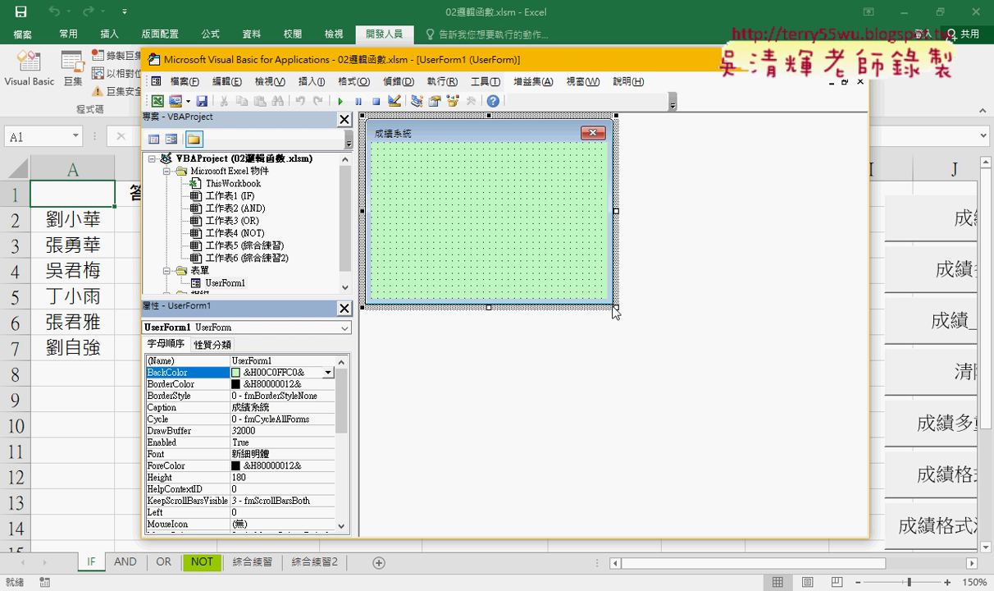
pyautogui.moveTo(616, 307)
pyautogui.mouseDown()
pyautogui.moveTo(798, 431)
pyautogui.moveTo(812, 461)
pyautogui.mouseUp()
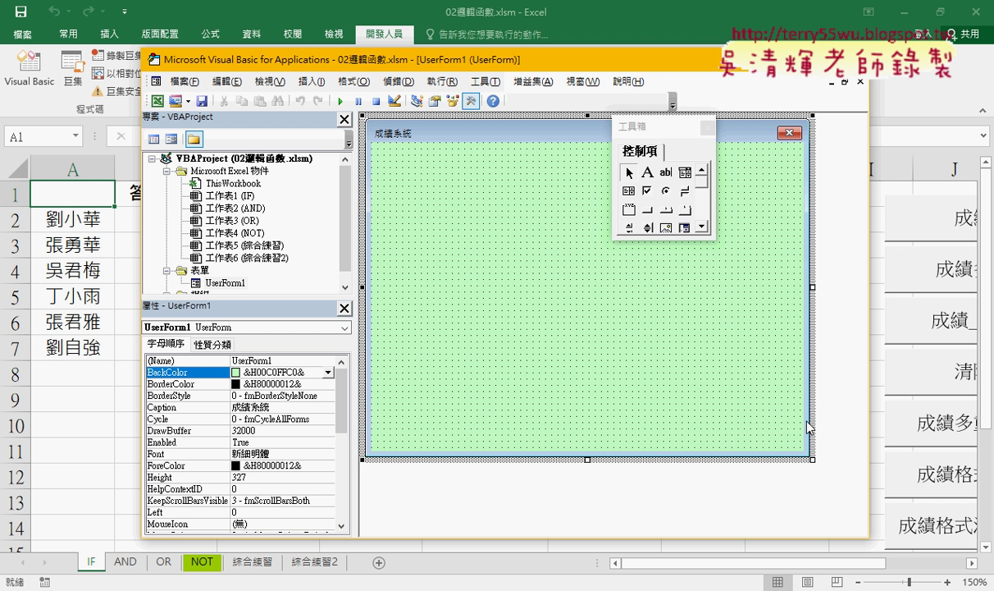
pyautogui.click(339, 101)
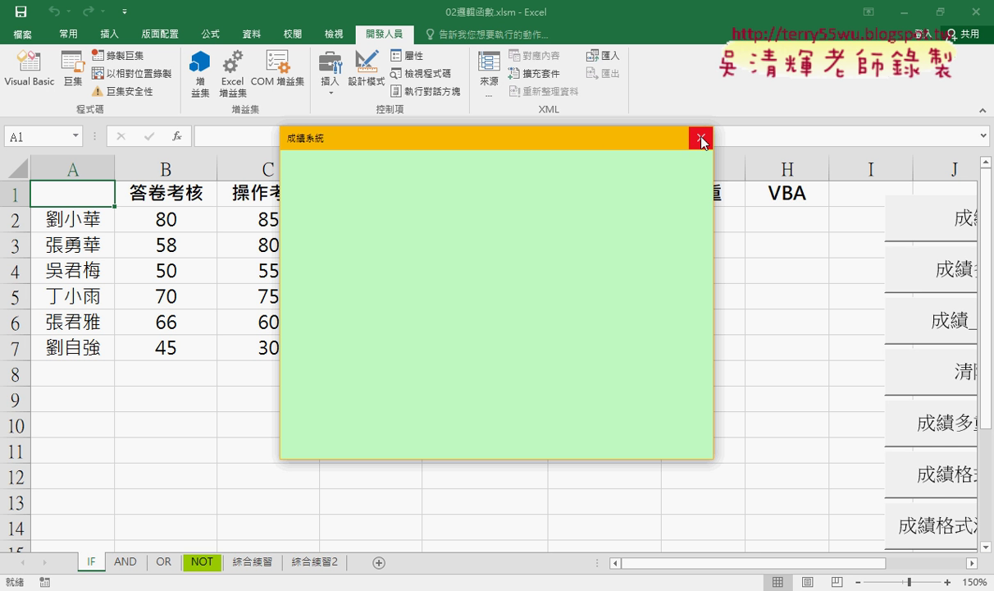
# Step: Stop the running form, shrink it to height 196.5, and switch to the Google Docs guide
pyautogui.click(700, 140)
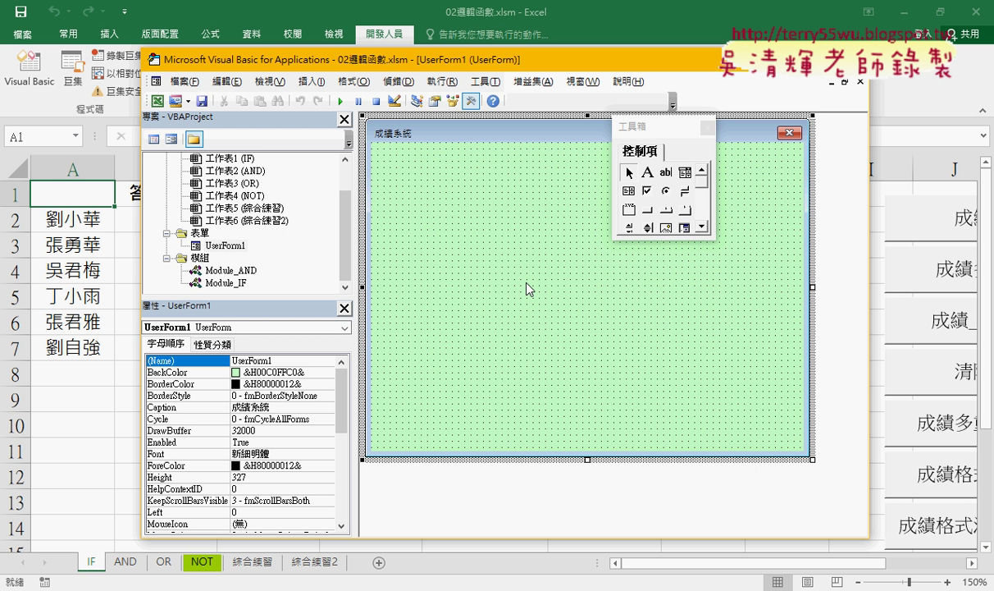
pyautogui.moveTo(428, 62); pyautogui.dragTo(391, 26)
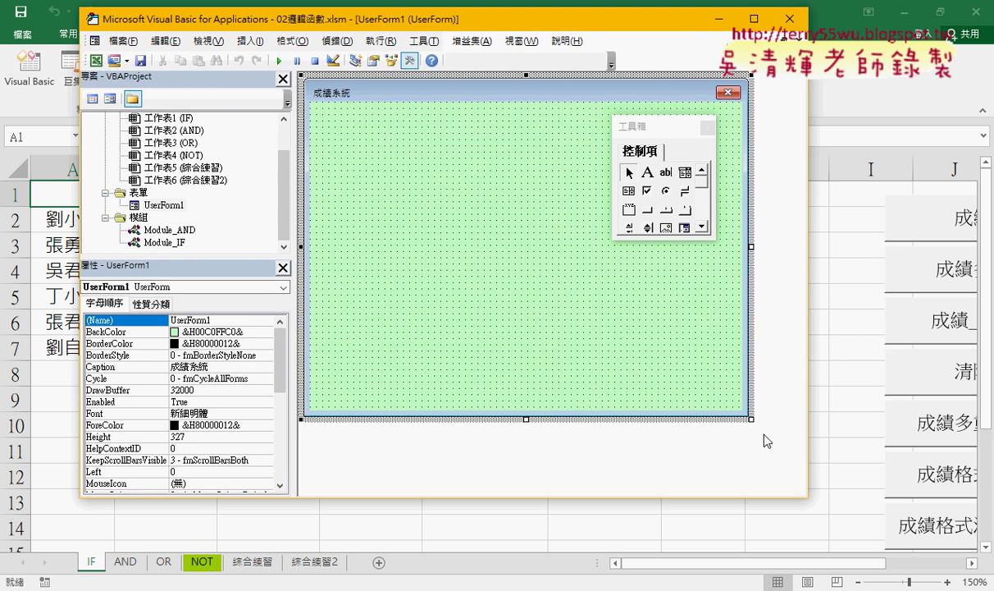
pyautogui.moveTo(750, 420); pyautogui.dragTo(599, 284)
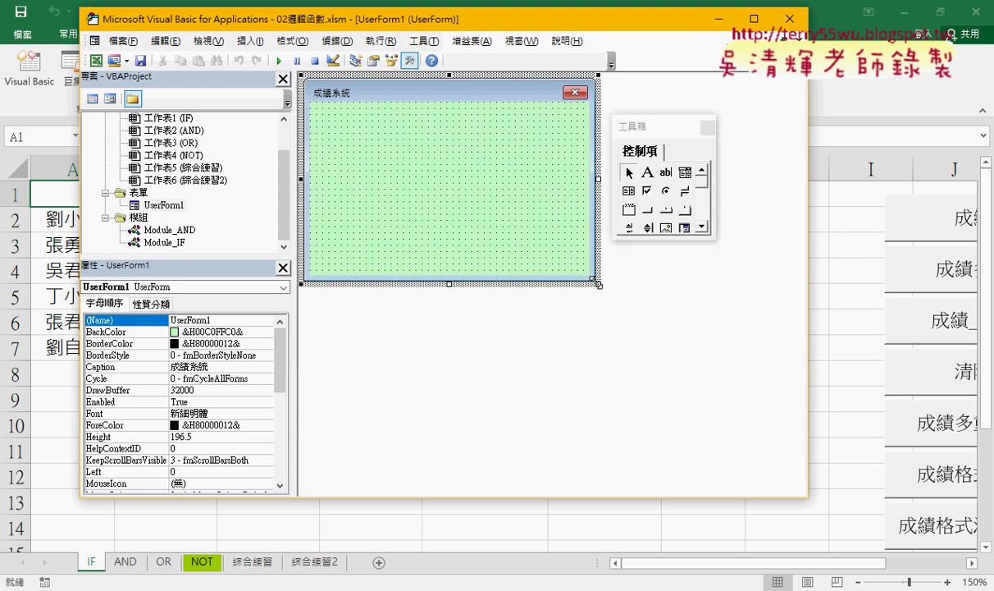
pyautogui.hotkey('alt', 'Tab')
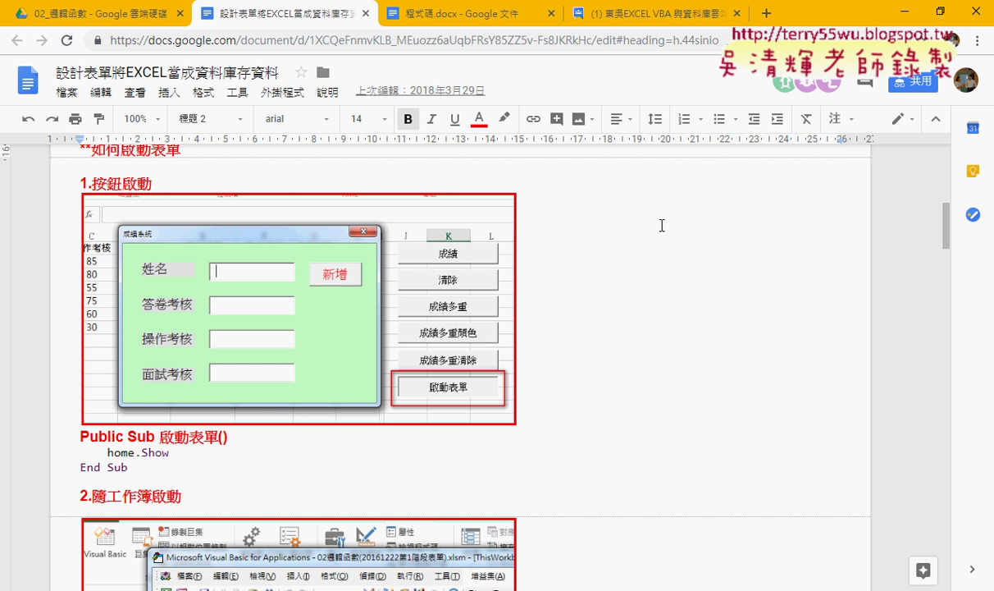
# Step: Switch from Chrome back to the VBA editor showing the empty 成績系統 form
pyautogui.hotkey('alt', 'Tab')
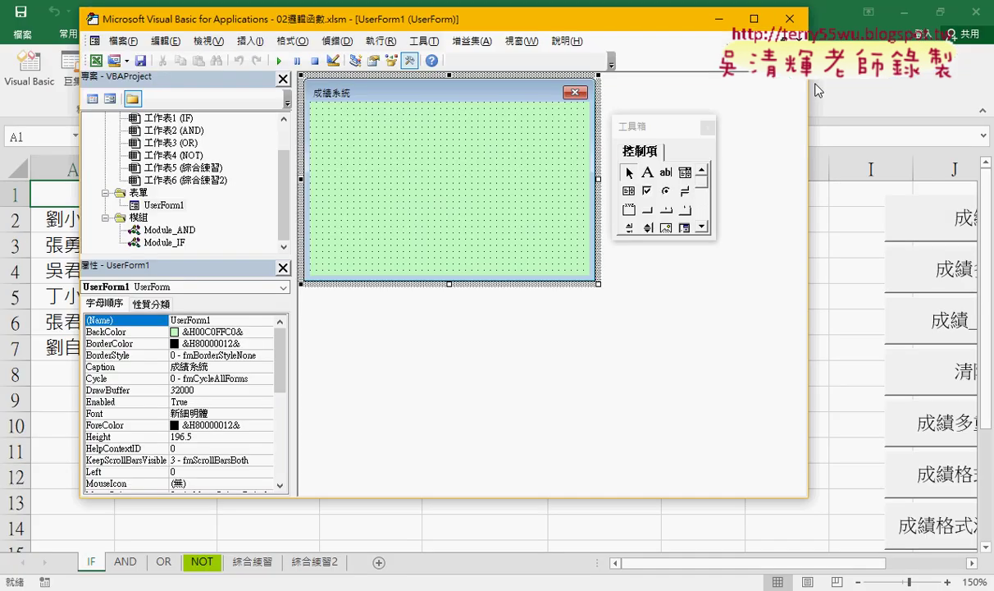
# Step: Draw a Label at the top-left of the 成績系統 form and shrink its height to 24
pyautogui.click(685, 153)
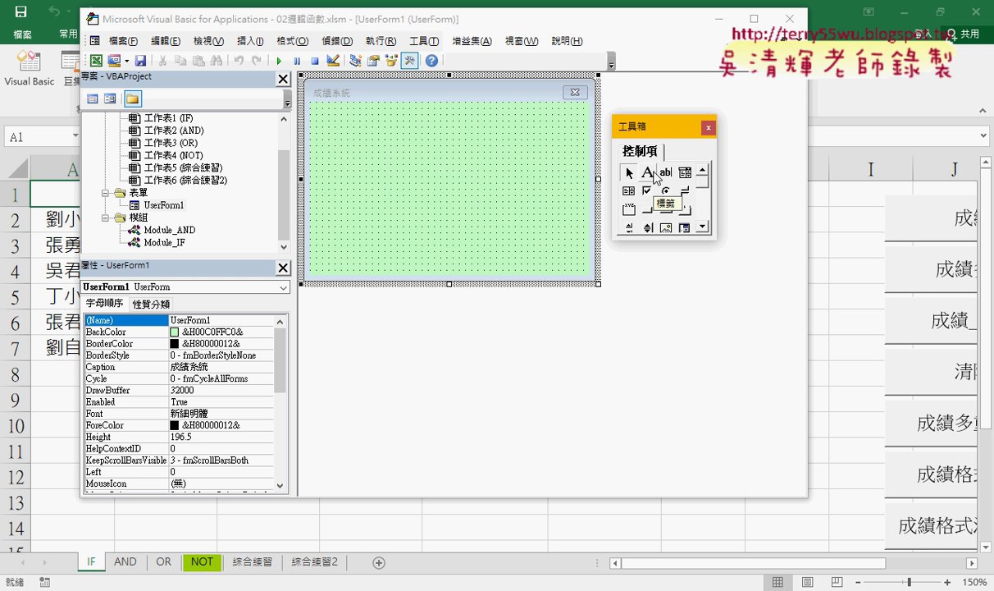
pyautogui.click(648, 172)
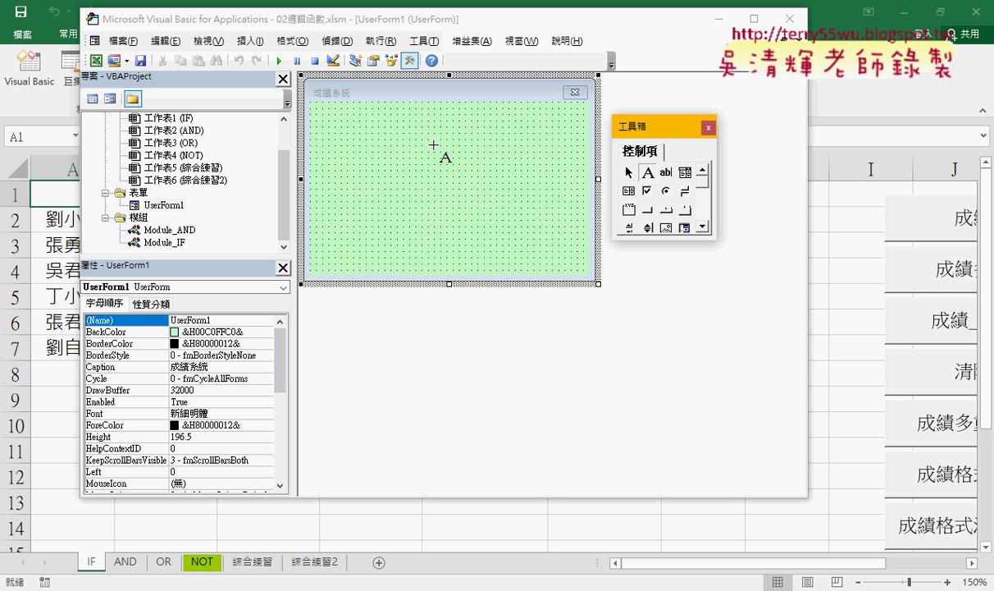
pyautogui.moveTo(327, 117); pyautogui.dragTo(417, 162)
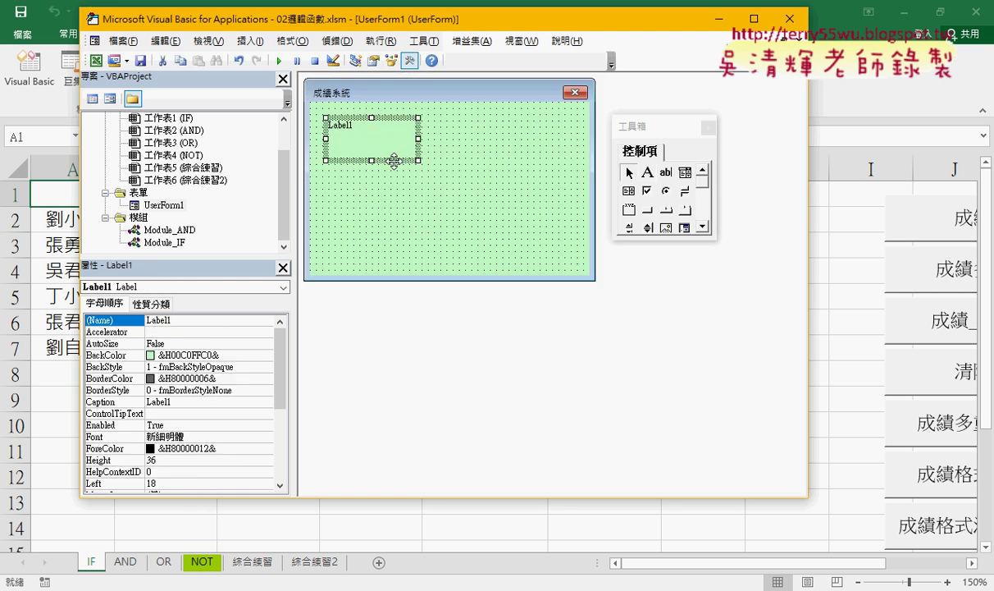
pyautogui.moveTo(372, 160); pyautogui.dragTo(373, 148)
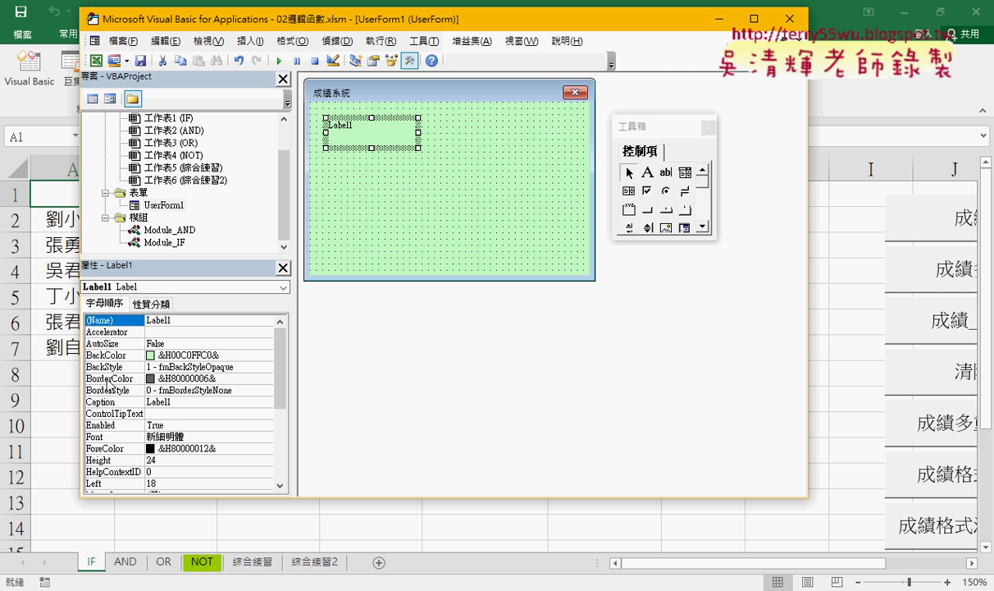
# Step: Set the label's Caption to 姓名 using the phonetic IME
pyautogui.click(107, 402)
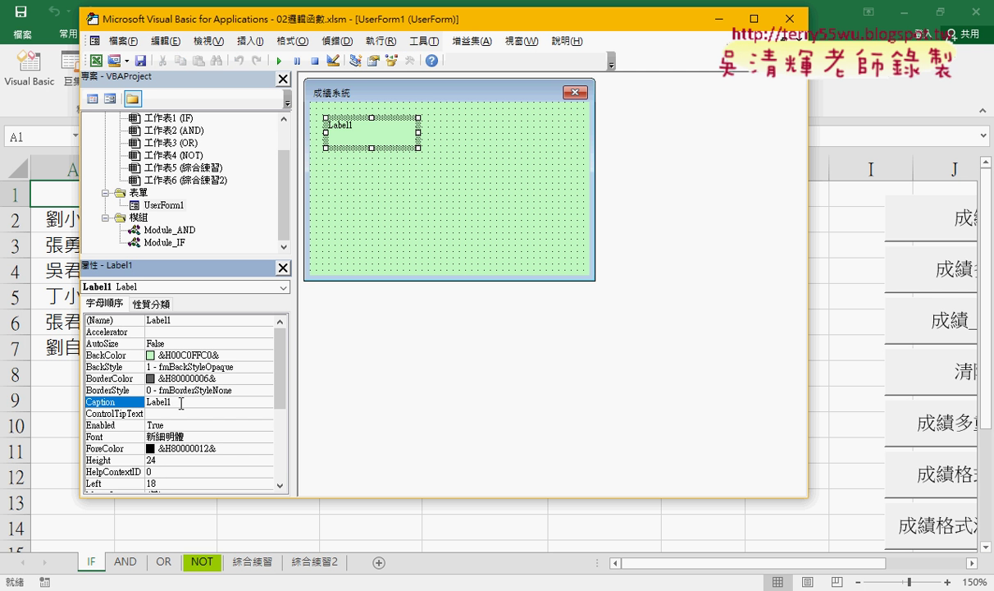
pyautogui.write('ㄒ')
pyautogui.write('ㄧㄥ4')
pyautogui.write('ㄇㄧㄥ')
pyautogui.write('6')
pyautogui.press('Down')
pyautogui.press('Down')
pyautogui.press('Return')
pyautogui.press('Return')
# Step: Open the 字型 dialog from the label's Font property, showing 新細明體 size 9
pyautogui.click(113, 437)
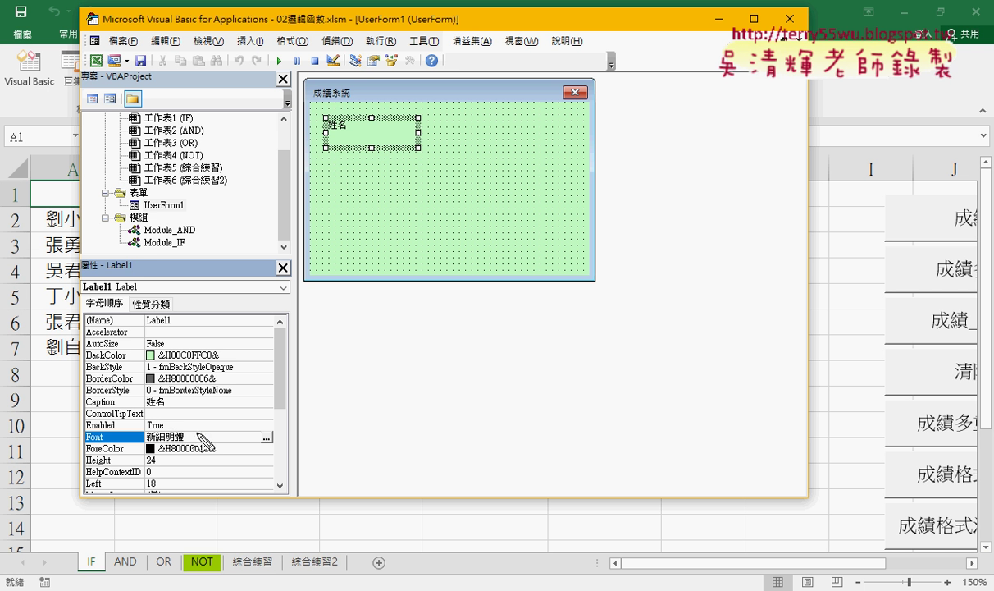
pyautogui.moveTo(277, 443); pyautogui.dragTo(281, 454)
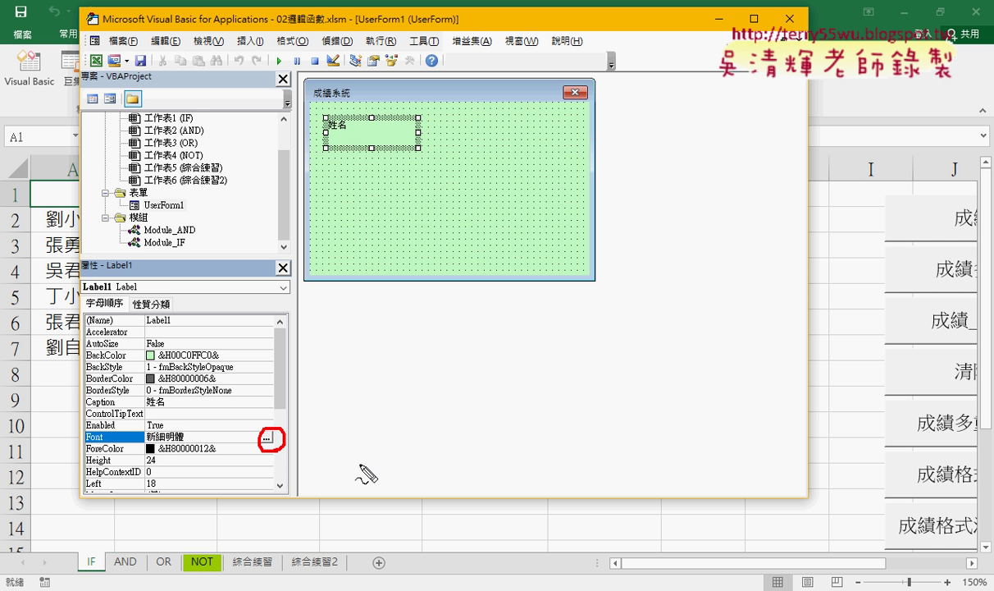
pyautogui.moveTo(359, 462); pyautogui.dragTo(283, 439)
pyautogui.moveTo(283, 440); pyautogui.dragTo(301, 444)
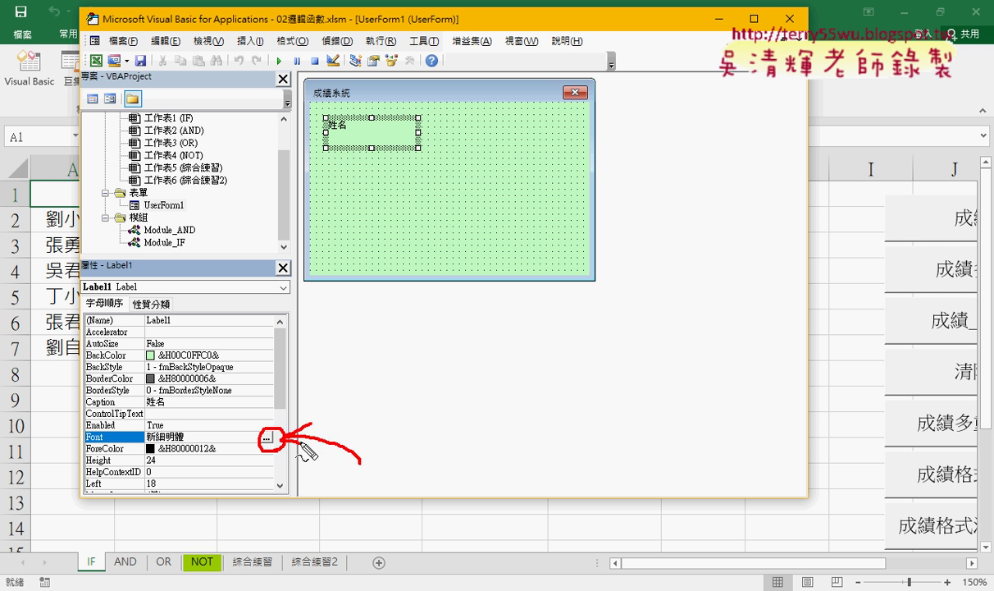
pyautogui.press('Escape')
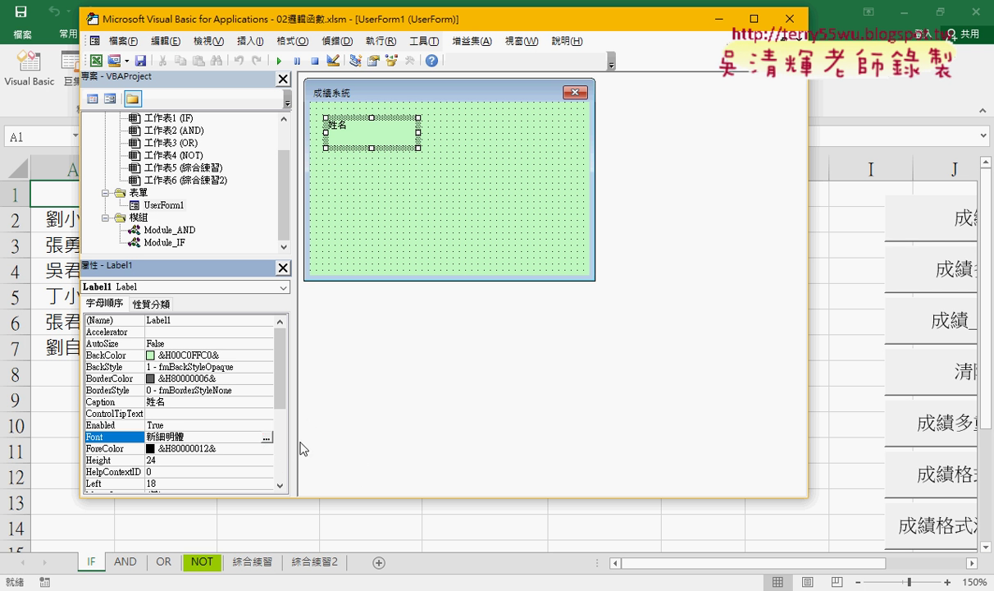
pyautogui.click(98, 401)
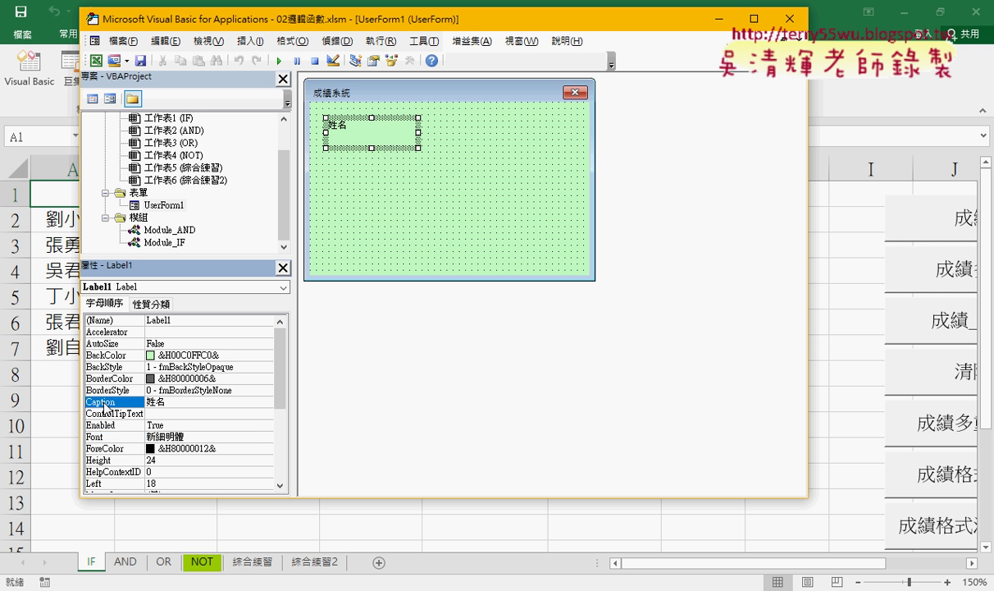
pyautogui.click(110, 436)
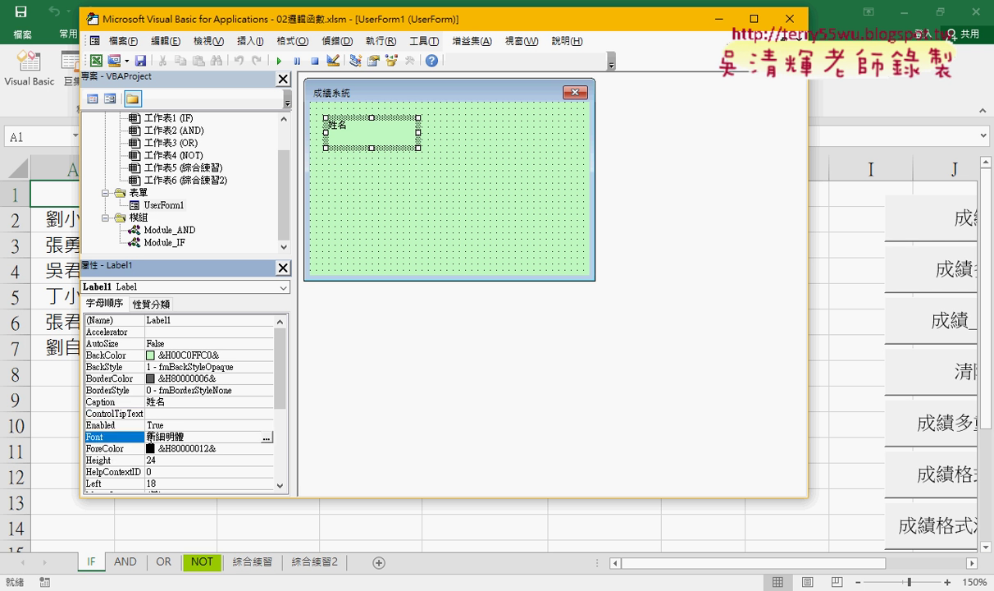
pyautogui.click(267, 436)
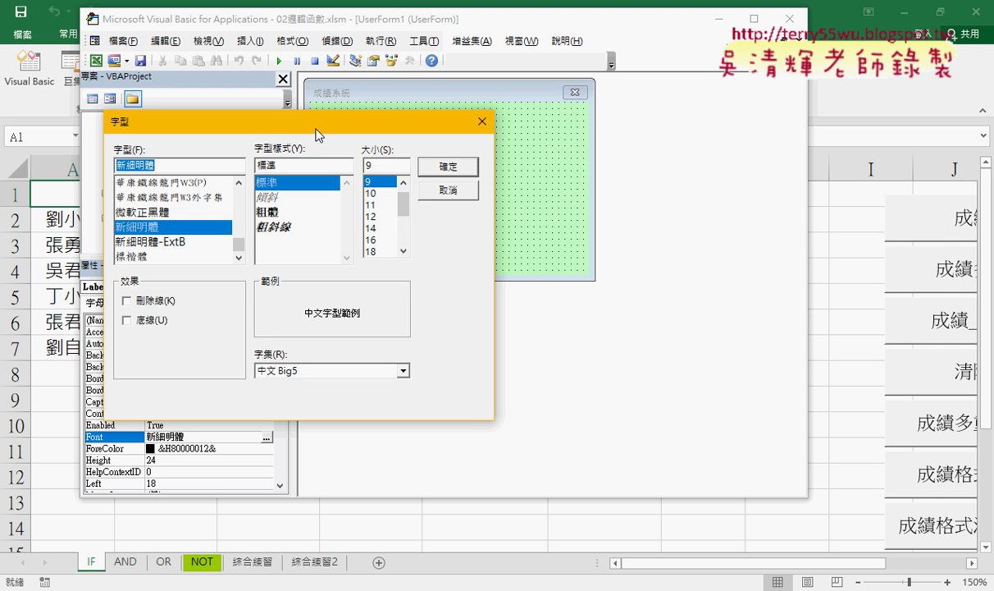
# Step: Set the 姓名 label's font size to 16 and trim its height to 18
pyautogui.moveTo(315, 130); pyautogui.dragTo(624, 202)
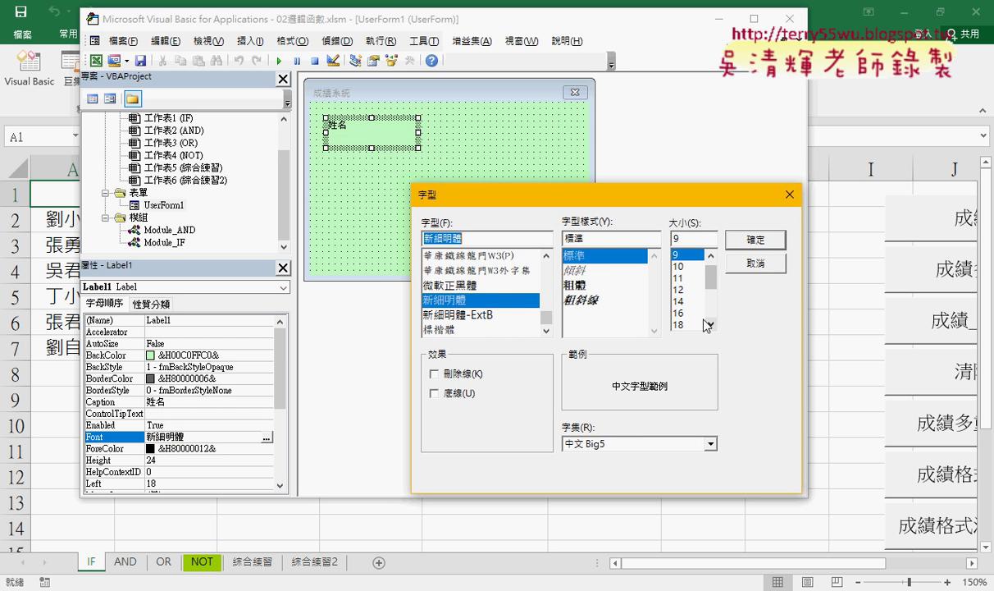
pyautogui.click(680, 312)
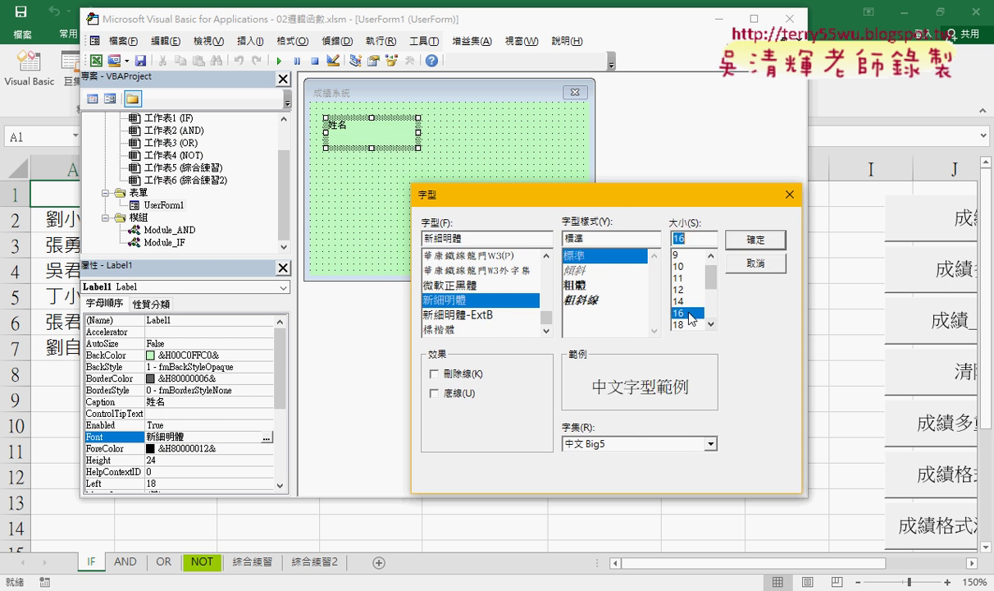
pyautogui.click(759, 240)
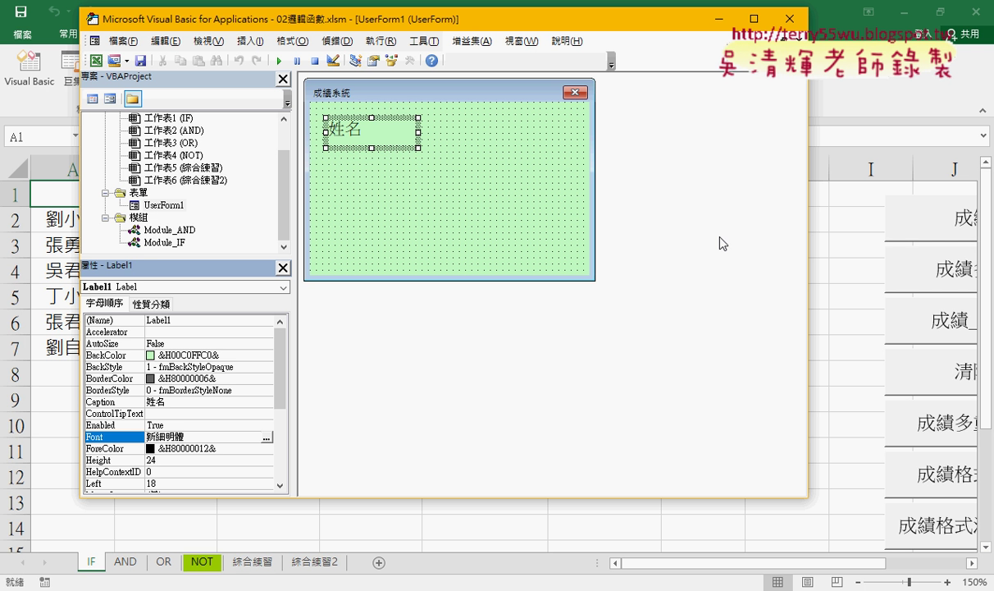
pyautogui.moveTo(372, 148); pyautogui.dragTo(398, 127)
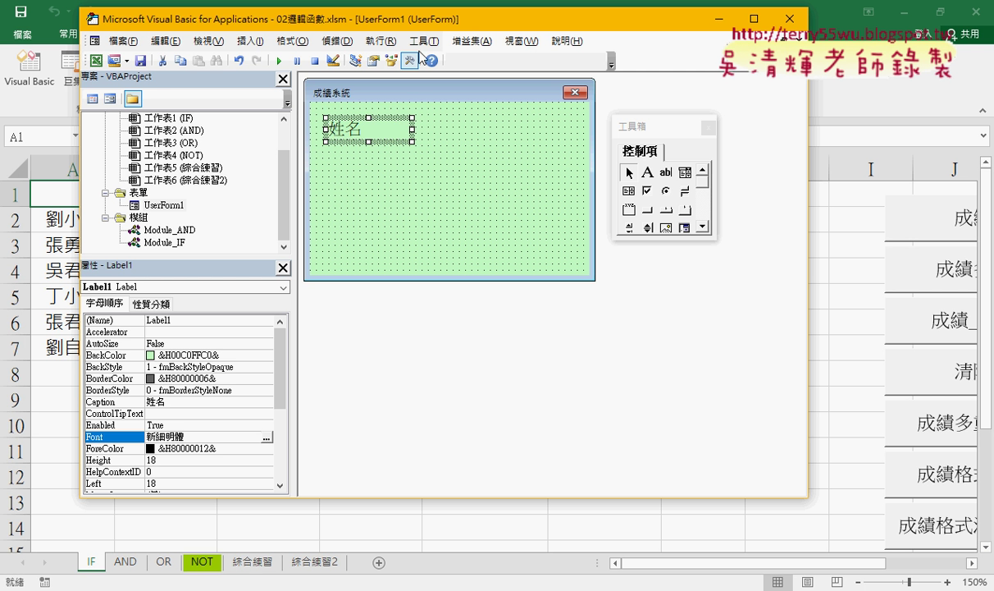
pyautogui.moveTo(439, 23)
pyautogui.mouseDown()
pyautogui.moveTo(561, 34)
pyautogui.moveTo(524, 34)
pyautogui.mouseUp()
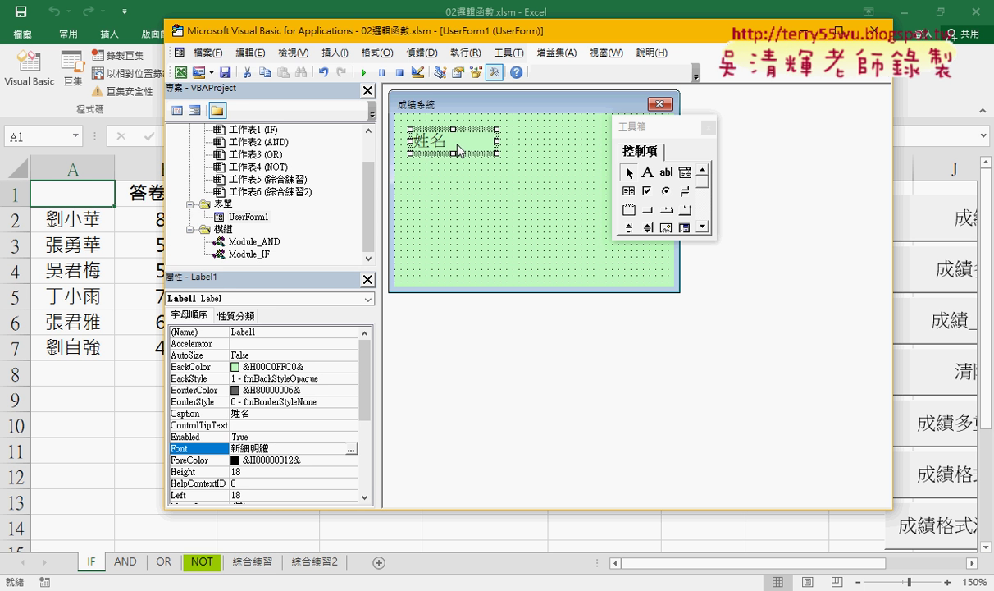
# Step: Set the 姓名 label's BackColor to light grey (&H00E0E0E0&) from the 調色盤 palette
pyautogui.click(188, 367)
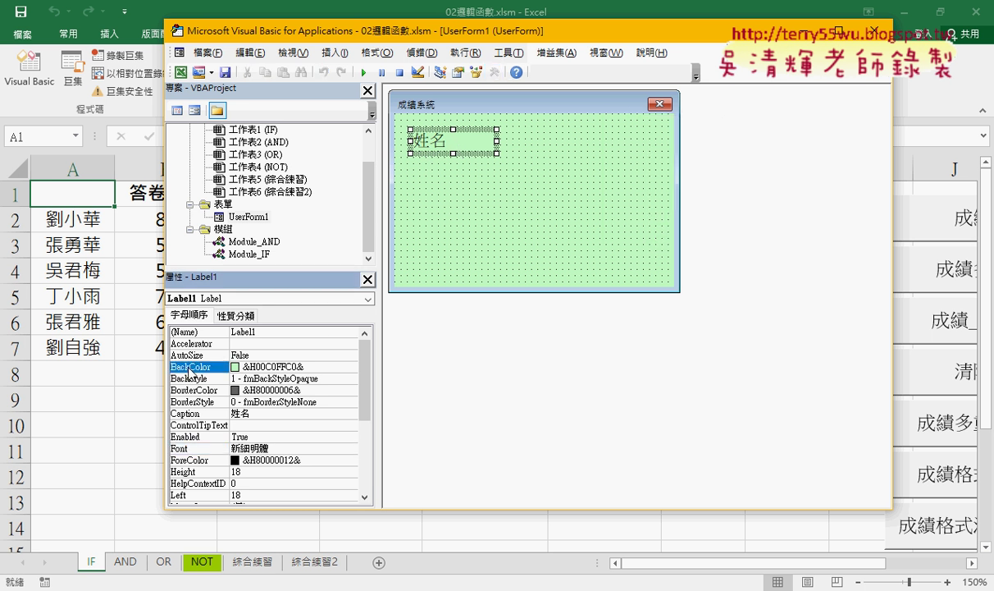
pyautogui.click(351, 368)
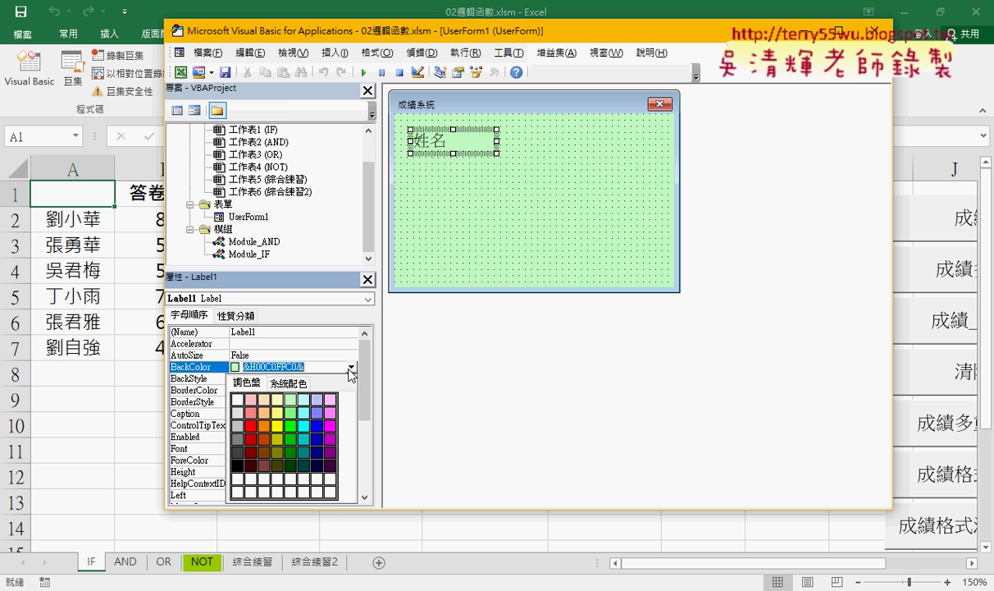
pyautogui.click(236, 424)
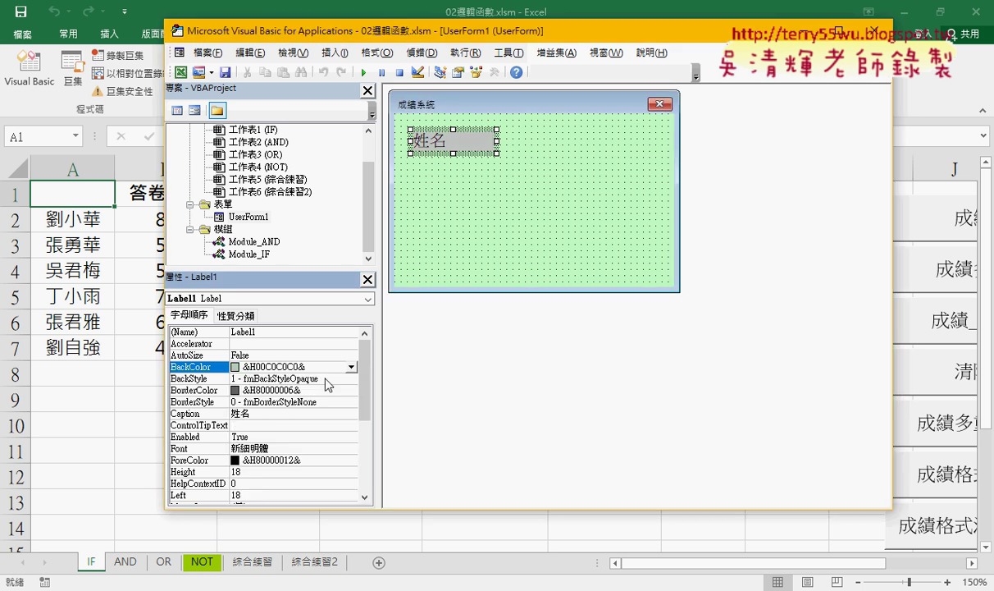
pyautogui.click(351, 367)
pyautogui.click(230, 397)
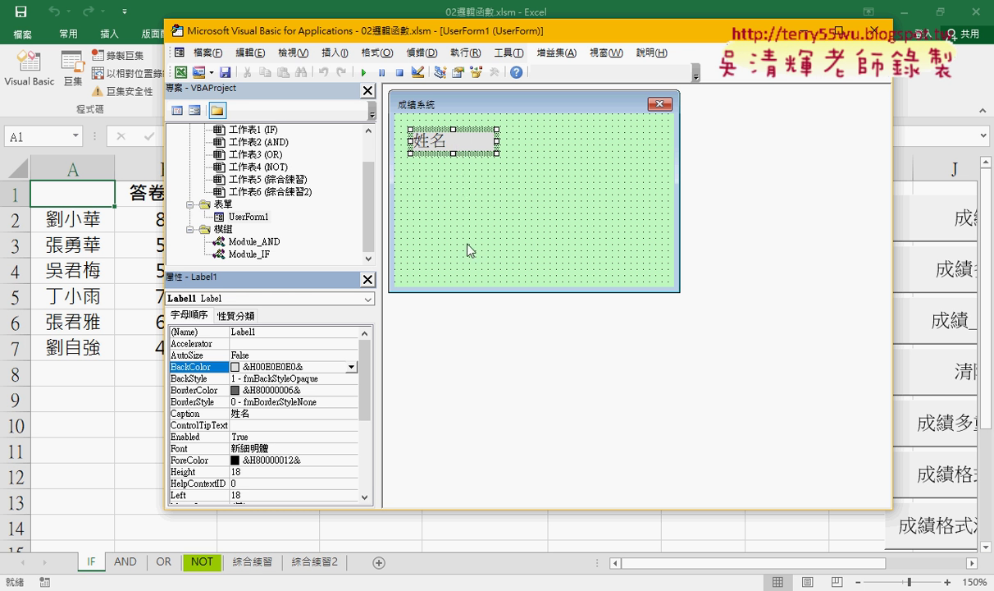
pyautogui.click(542, 247)
pyautogui.click(462, 151)
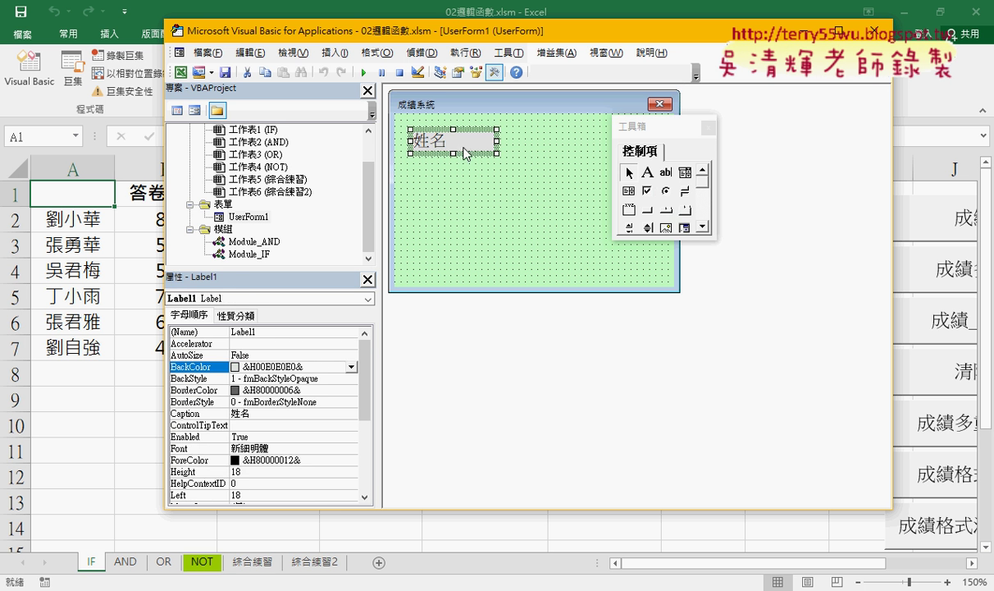
# Step: Duplicate the 姓名 label into three more labels stacked below it
pyautogui.moveTo(462, 151); pyautogui.dragTo(463, 187)
pyautogui.moveTo(463, 187); pyautogui.dragTo(473, 263)
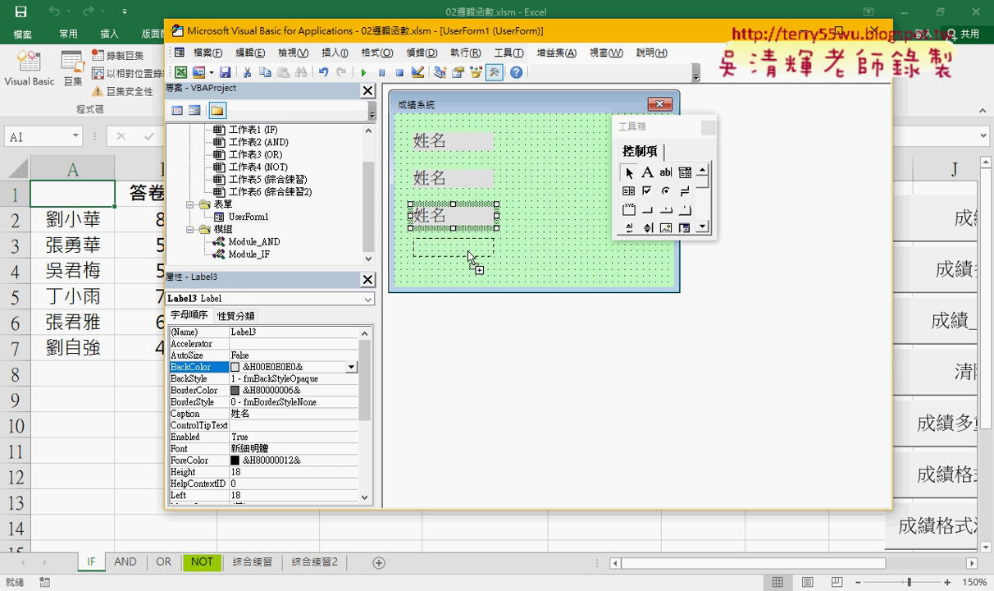
pyautogui.click(561, 265)
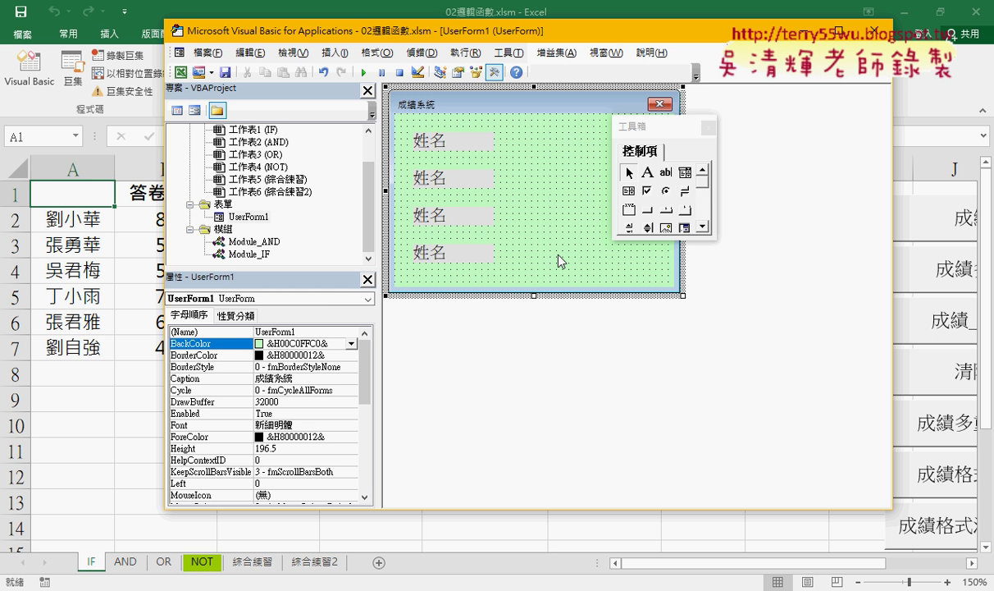
pyautogui.click(451, 186)
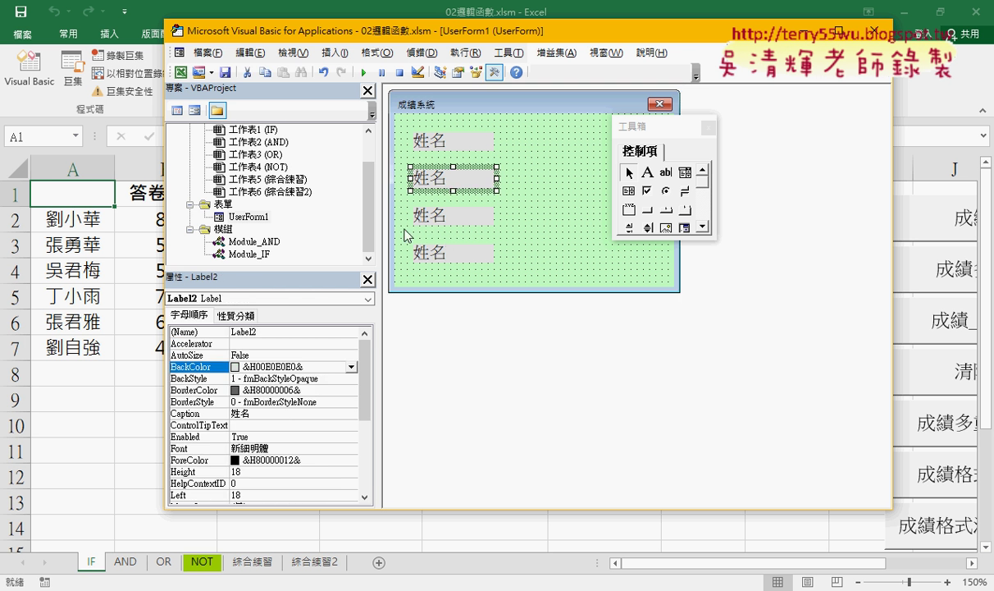
# Step: Caption the second label 答卷考核, copied from the sheet's B1 header
pyautogui.click(139, 188)
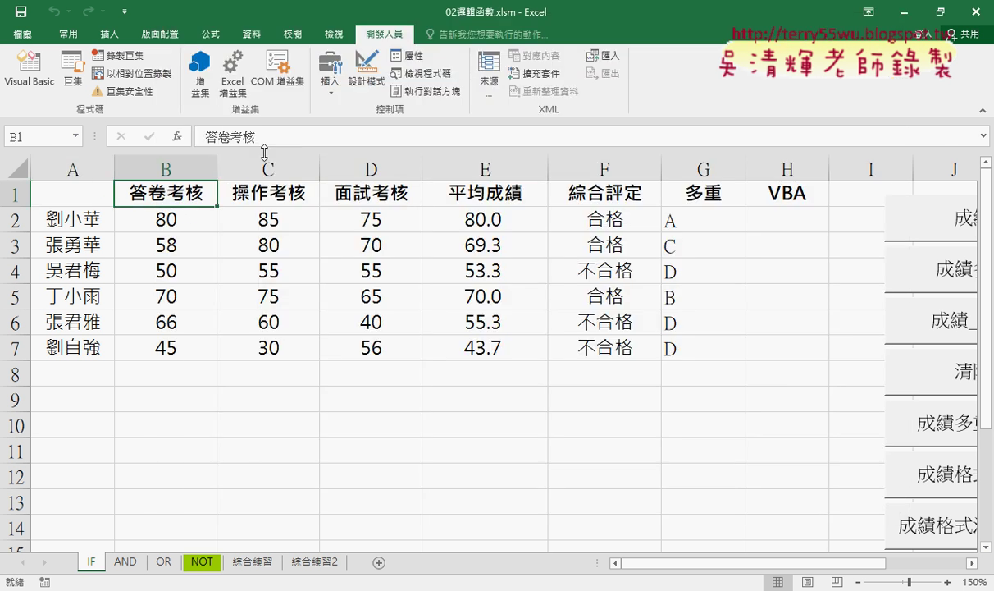
pyautogui.moveTo(253, 137); pyautogui.dragTo(150, 133)
pyautogui.hotkey('ctrl', 'c')
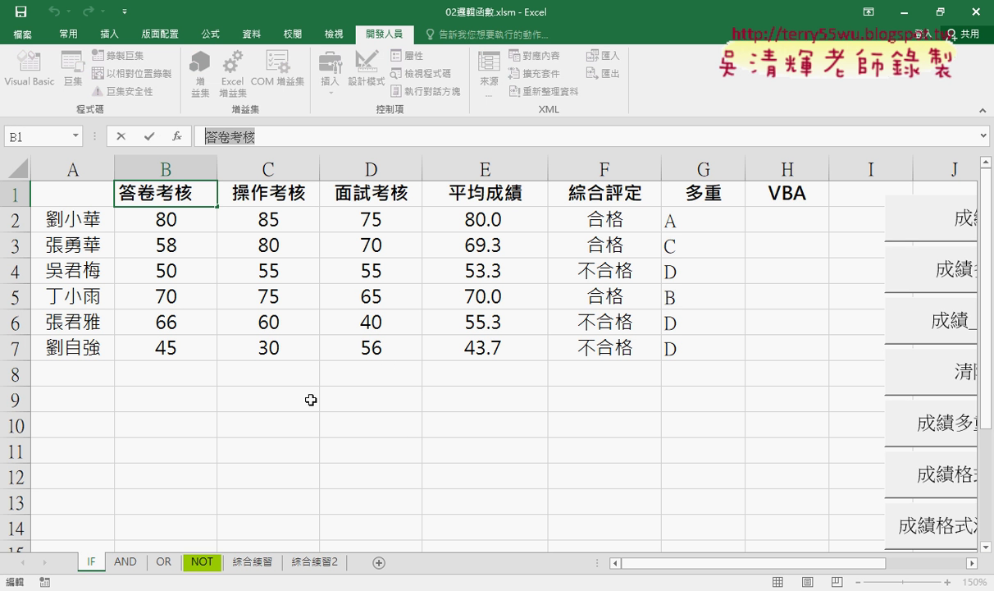
pyautogui.click(121, 136)
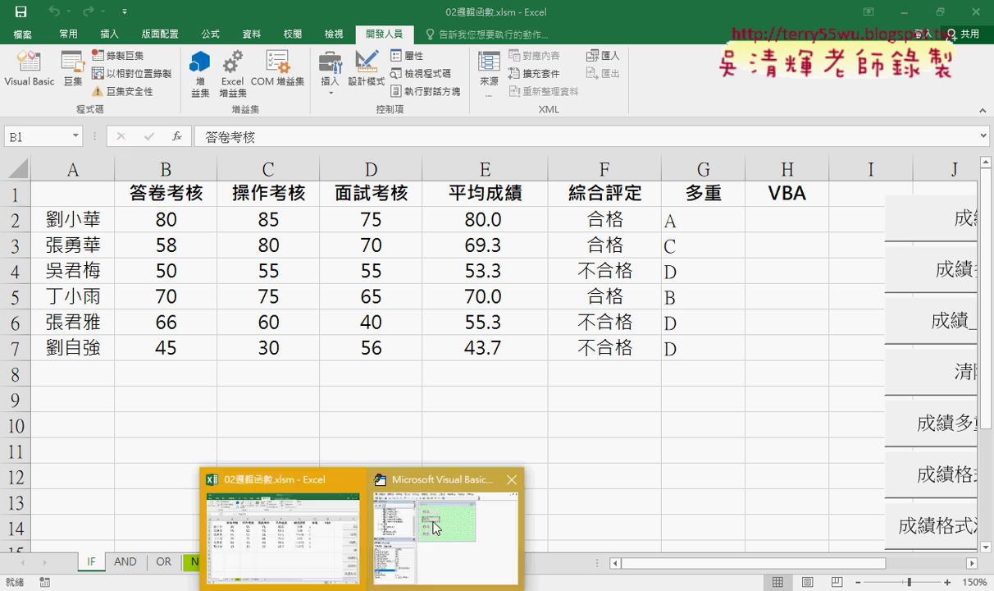
pyautogui.click(443, 472)
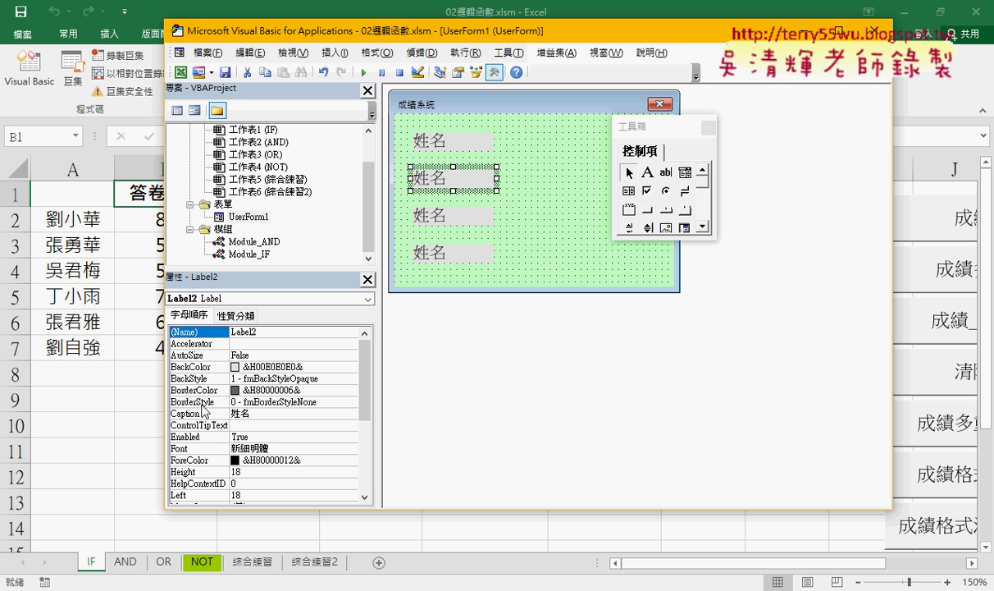
pyautogui.click(196, 412)
pyautogui.hotkey('ctrl', 'v')
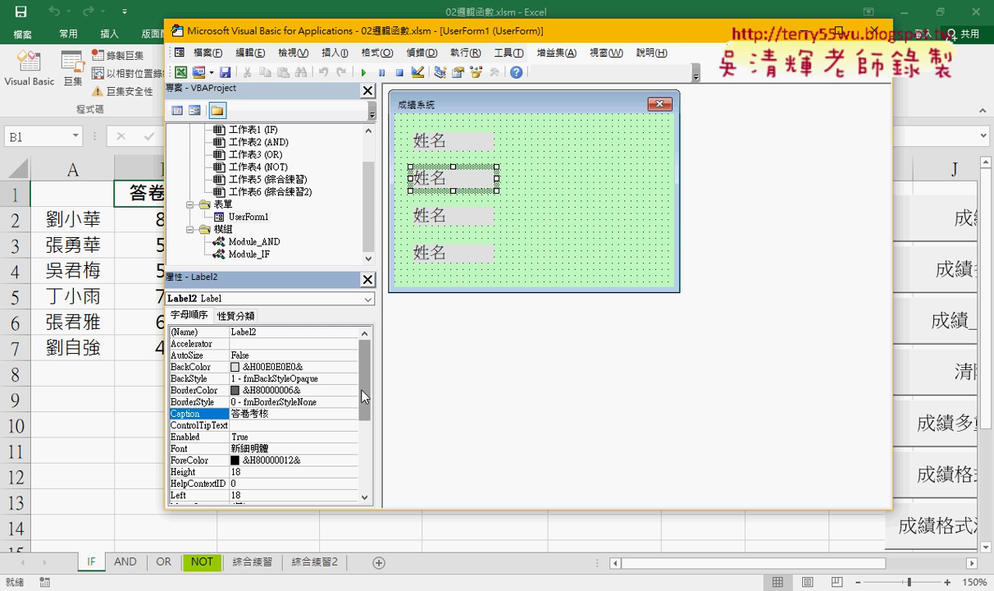
pyautogui.press('Return')
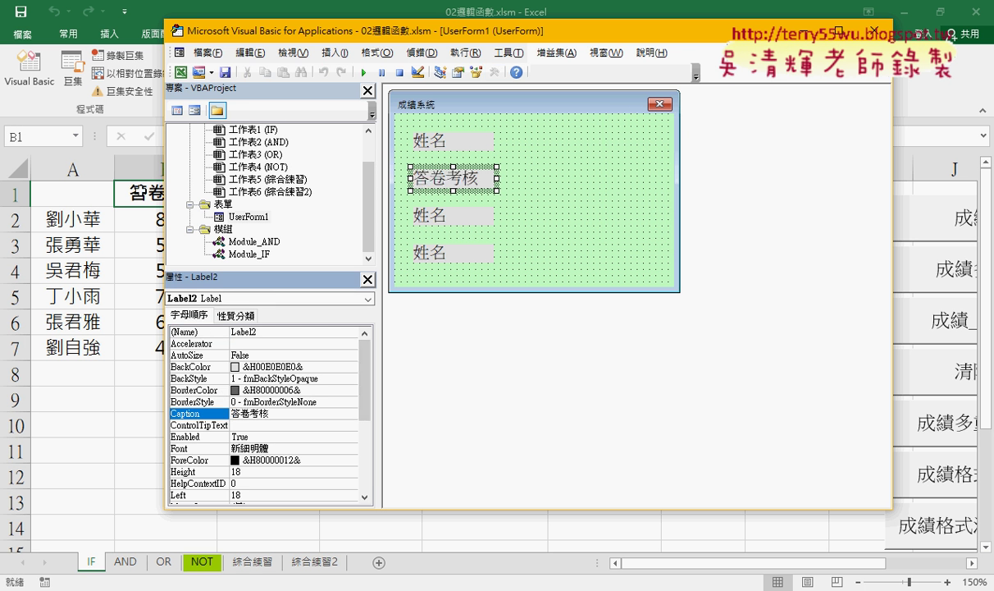
# Step: Caption the third label 操作考核, matching the C1 header
pyautogui.hotkey('alt', 'F11')
pyautogui.press('Right')
pyautogui.hotkey('ctrl', 'c')
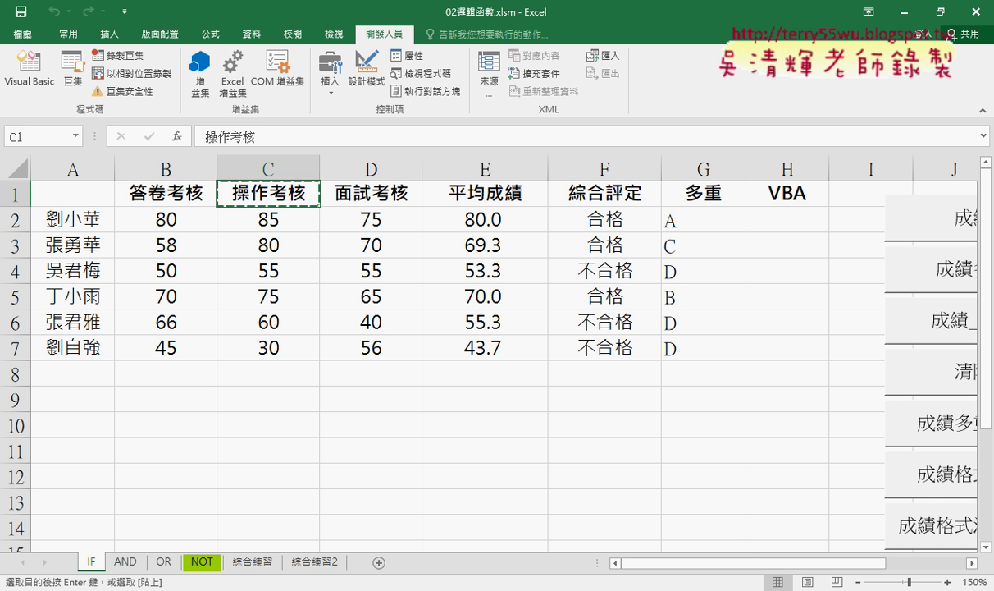
pyautogui.click(417, 512)
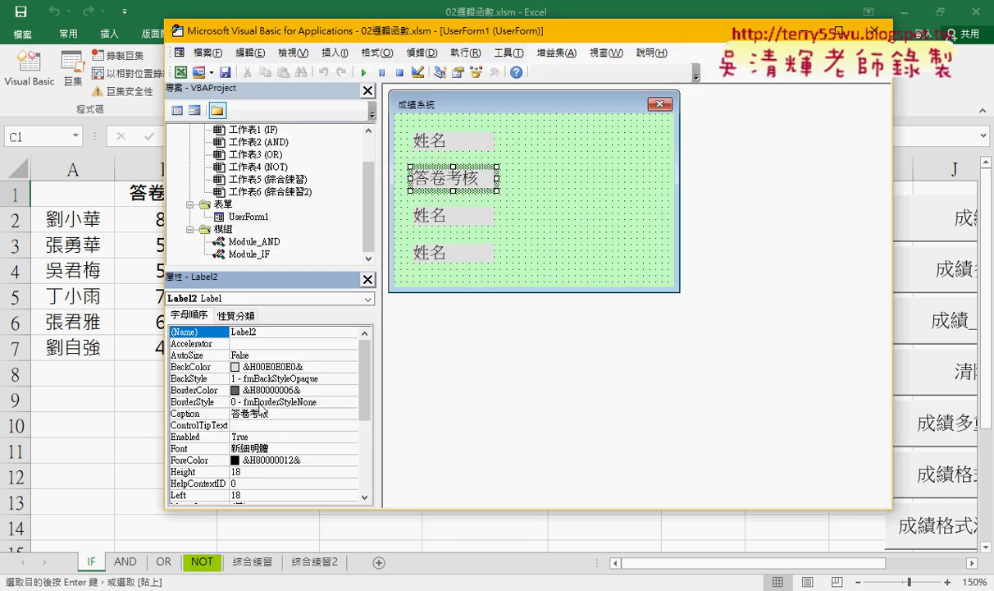
pyautogui.click(464, 228)
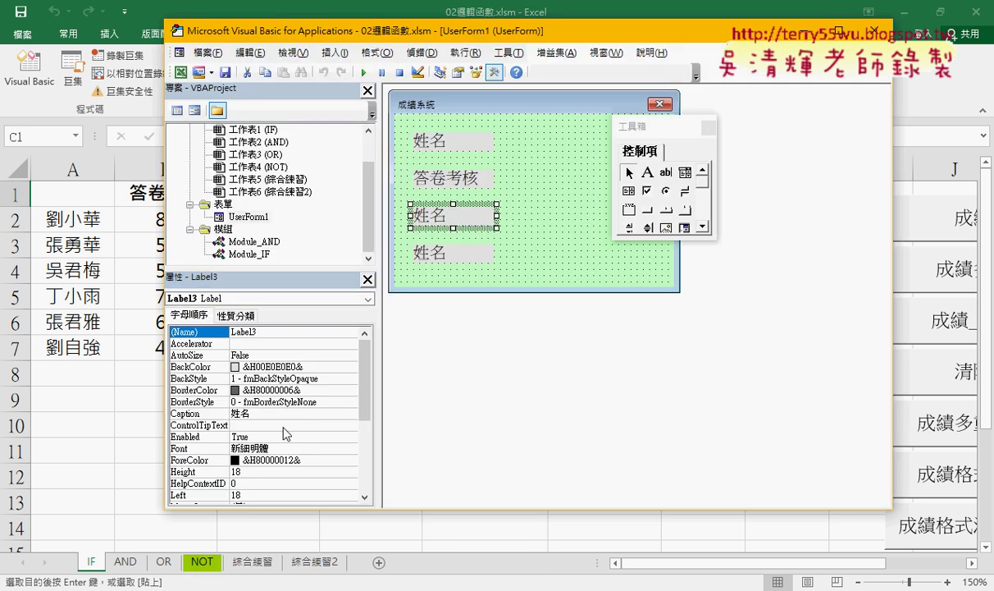
pyautogui.doubleClick(255, 414)
pyautogui.write('操作考核')
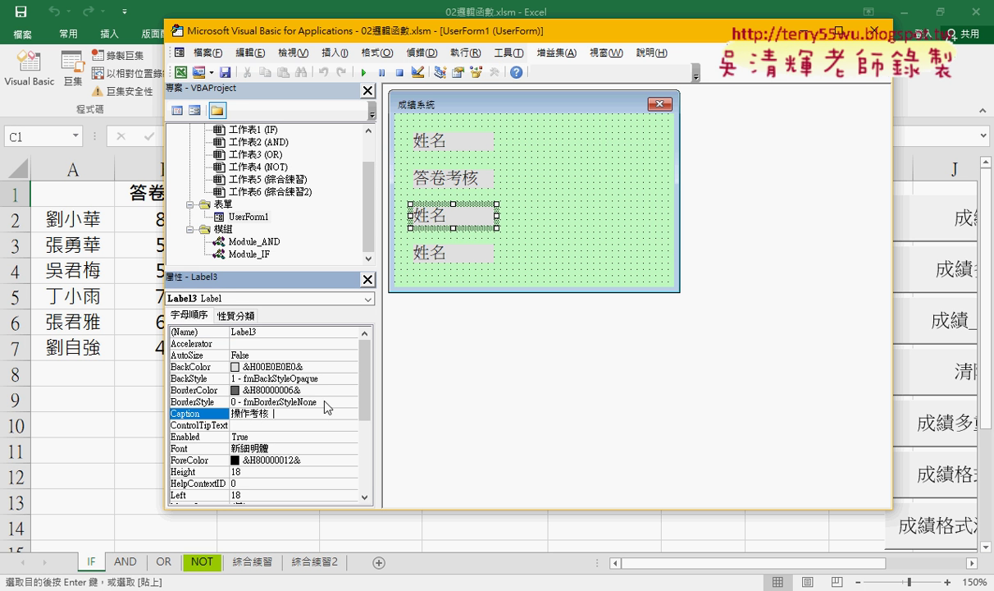
pyautogui.press('Return')
# Step: Caption the fourth label 面試考核, matching the D1 header
pyautogui.click(146, 194)
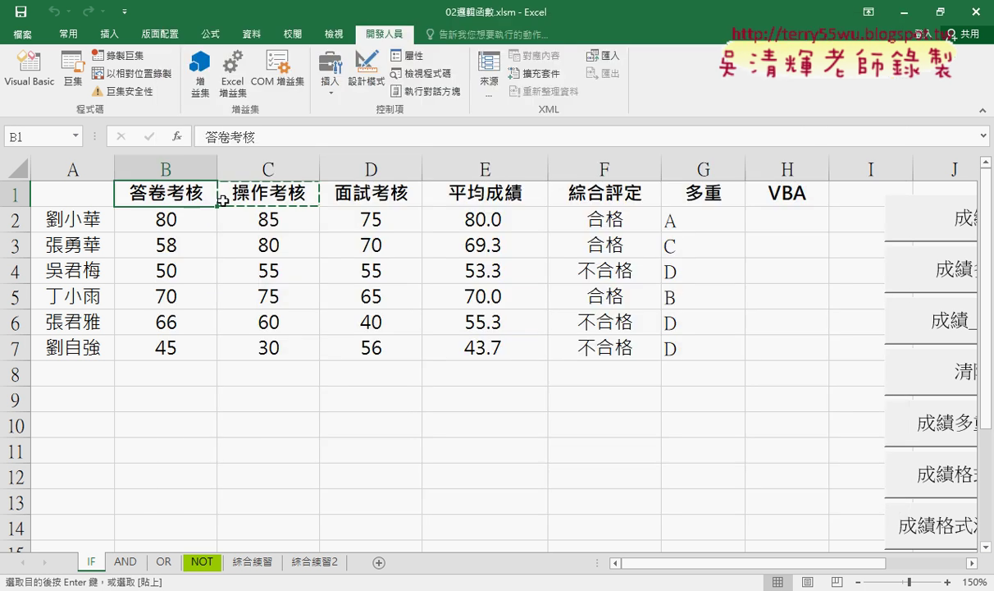
pyautogui.click(369, 189)
pyautogui.hotkey('ctrl', 'c')
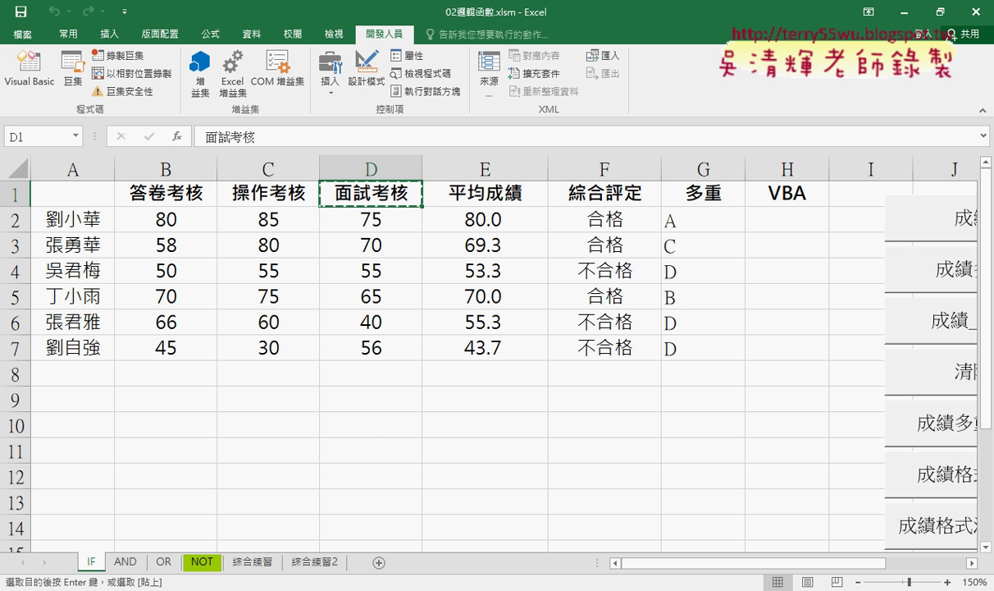
pyautogui.click(394, 515)
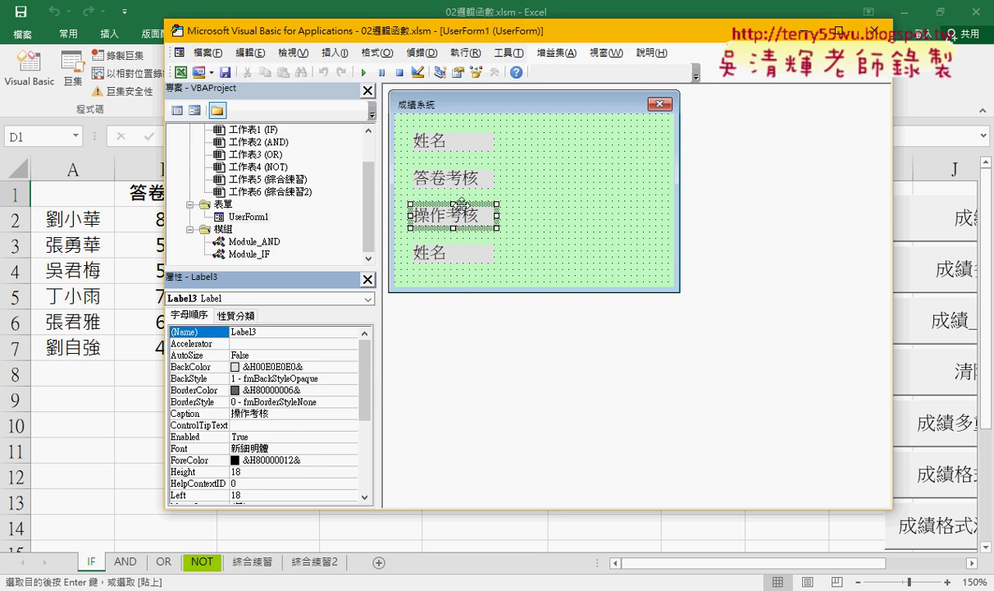
pyautogui.click(461, 256)
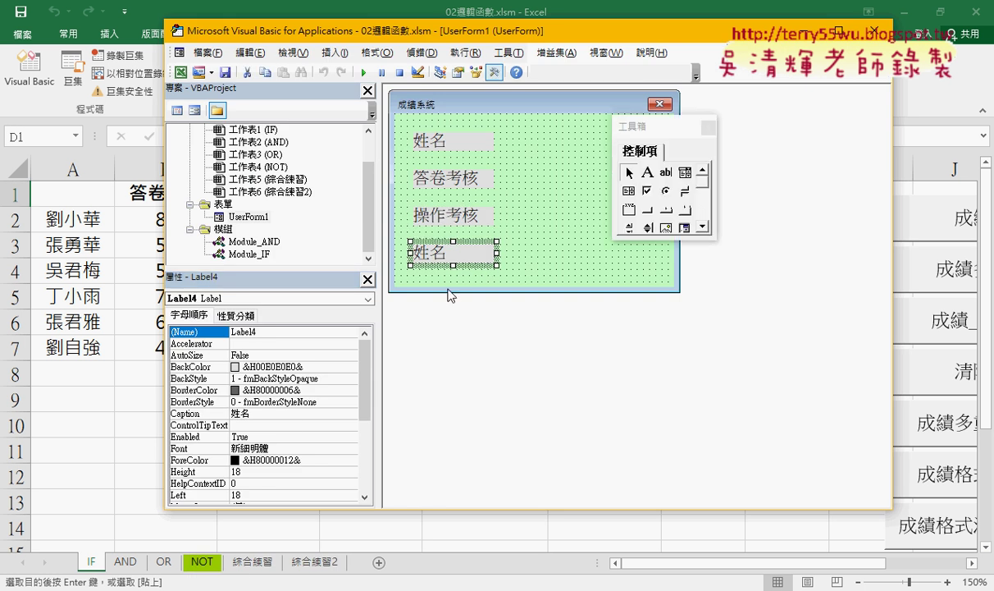
pyautogui.click(238, 414)
pyautogui.write('面試考核')
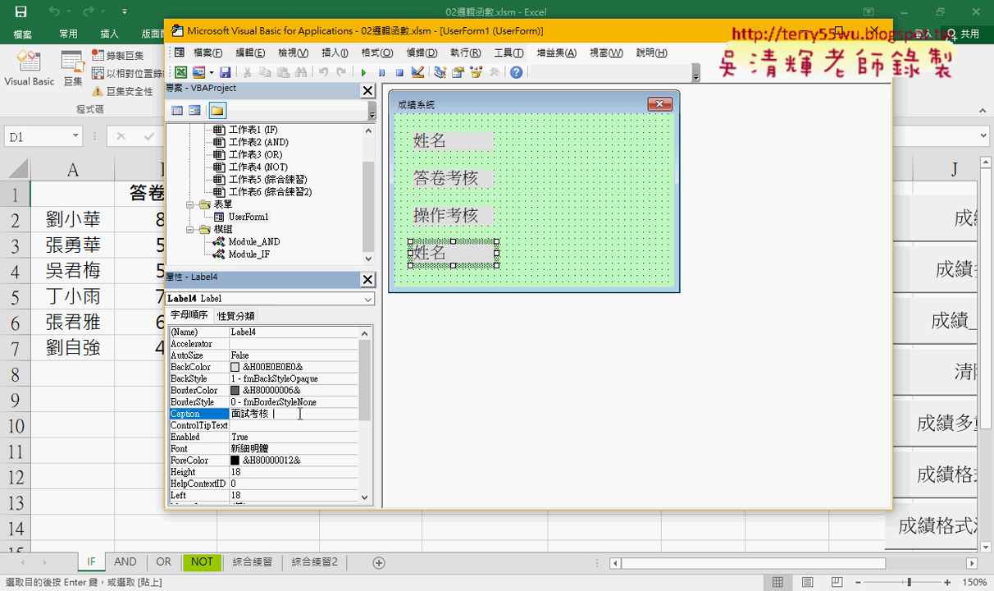
pyautogui.press('Return')
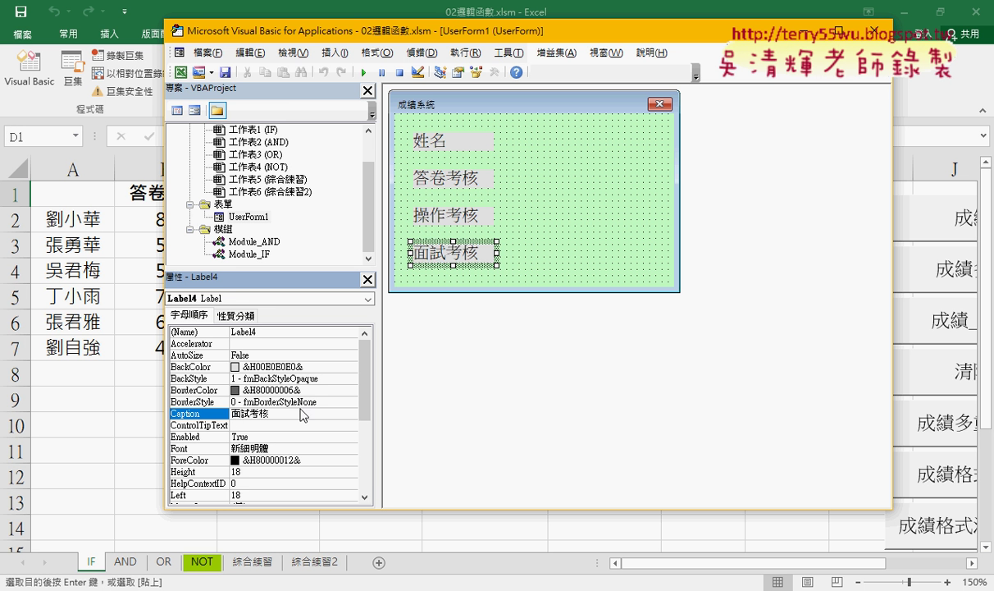
# Step: Draw a TextBox beside the 姓名 label and adjust its height
pyautogui.click(592, 189)
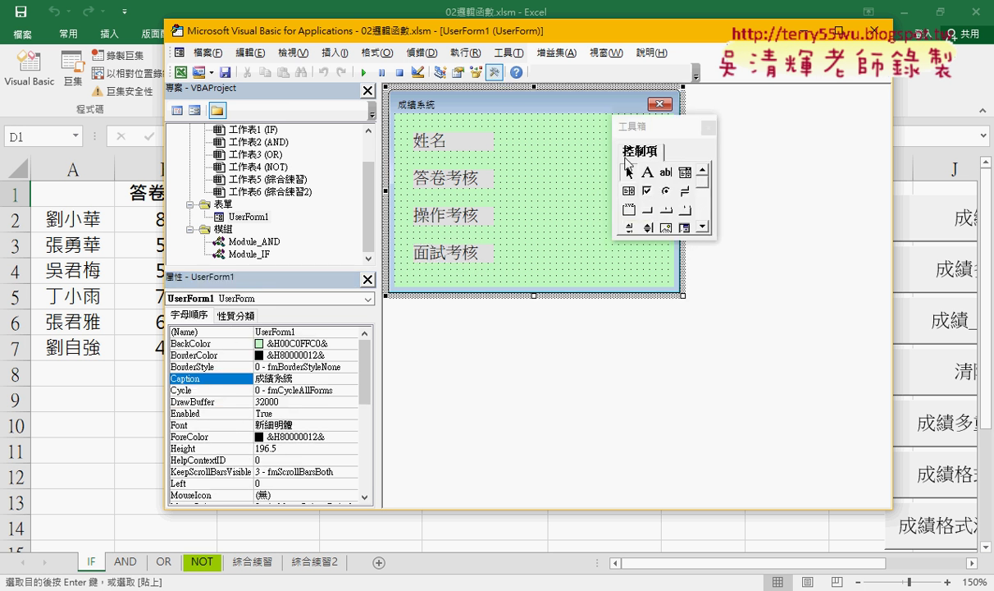
pyautogui.moveTo(668, 132)
pyautogui.mouseDown()
pyautogui.moveTo(719, 158)
pyautogui.moveTo(792, 123)
pyautogui.mouseUp()
pyautogui.click(791, 162)
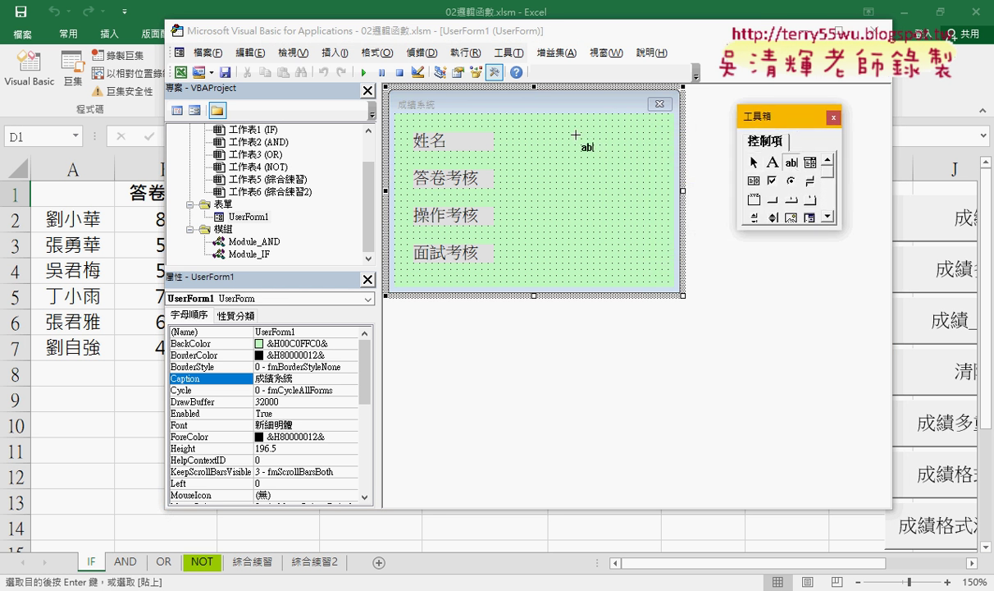
pyautogui.moveTo(507, 133); pyautogui.dragTo(621, 159)
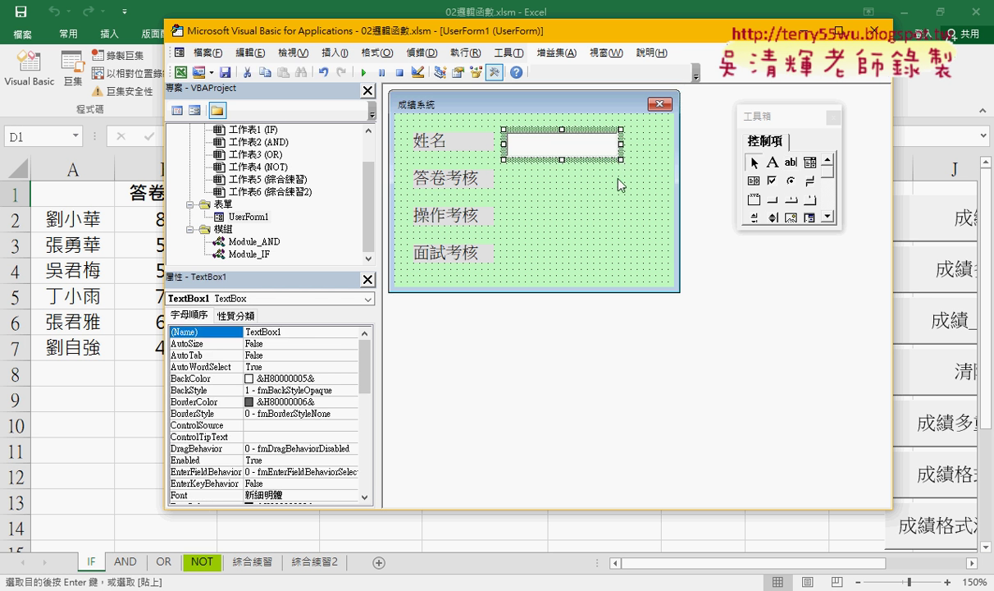
pyautogui.click(616, 182)
pyautogui.click(541, 149)
pyautogui.moveTo(563, 153); pyautogui.dragTo(565, 149)
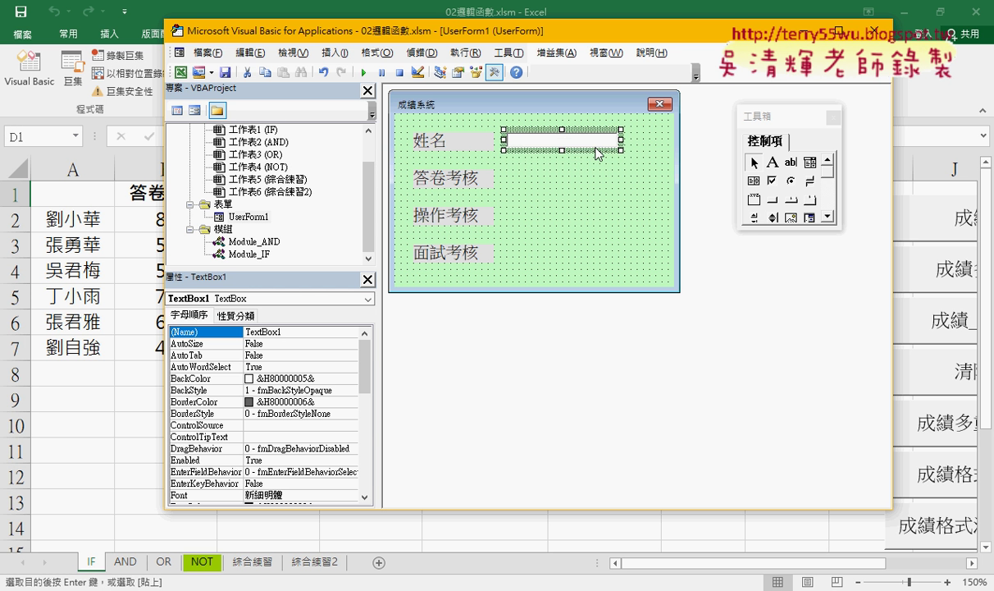
pyautogui.click(573, 184)
pyautogui.click(564, 146)
pyautogui.moveTo(562, 150); pyautogui.dragTo(563, 159)
# Step: Widen the form and copy the text box beside the other three labels
pyautogui.click(586, 182)
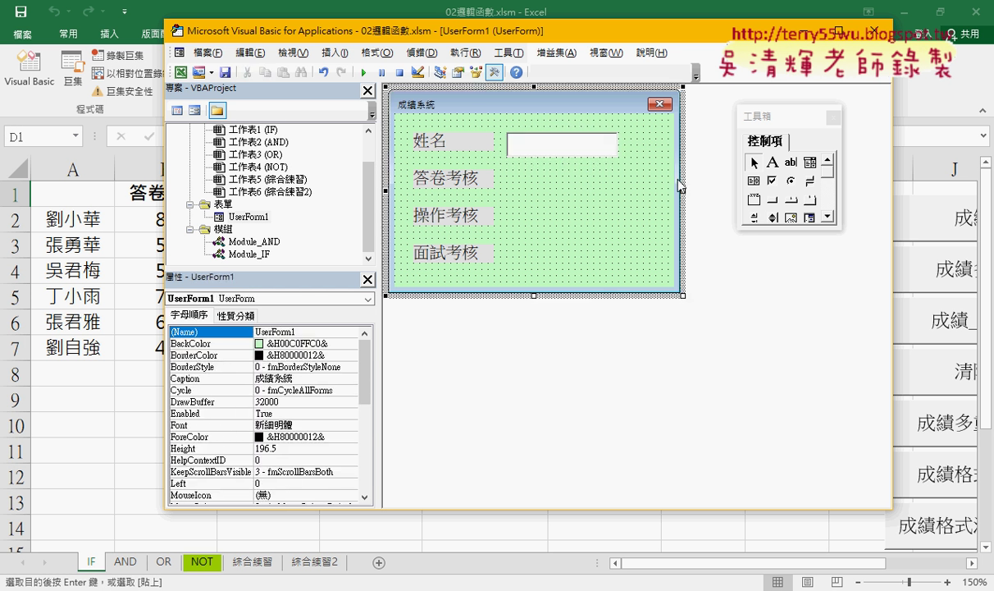
pyautogui.moveTo(683, 189); pyautogui.dragTo(717, 190)
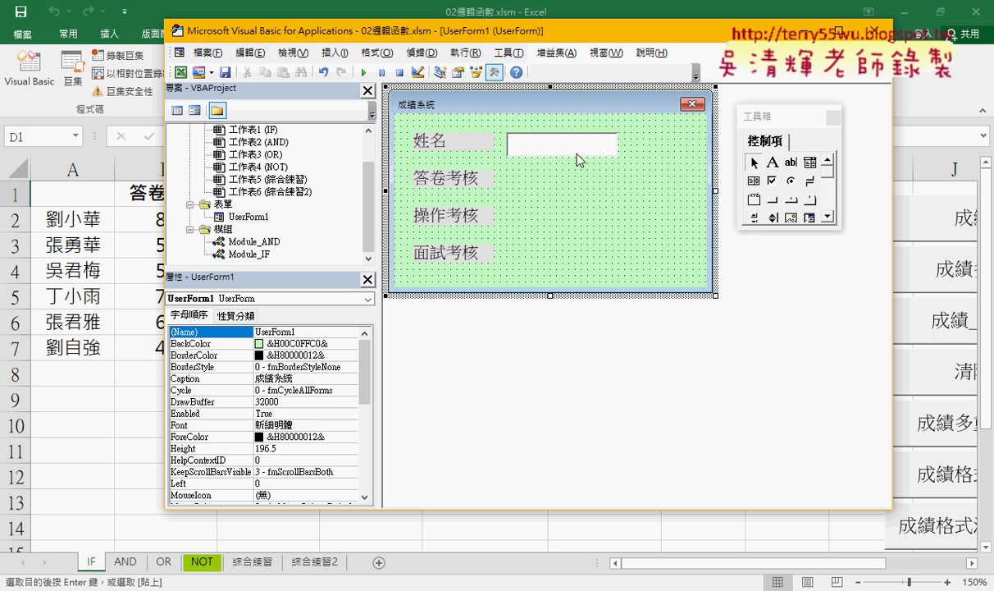
pyautogui.moveTo(578, 158); pyautogui.dragTo(555, 259)
pyautogui.click(668, 250)
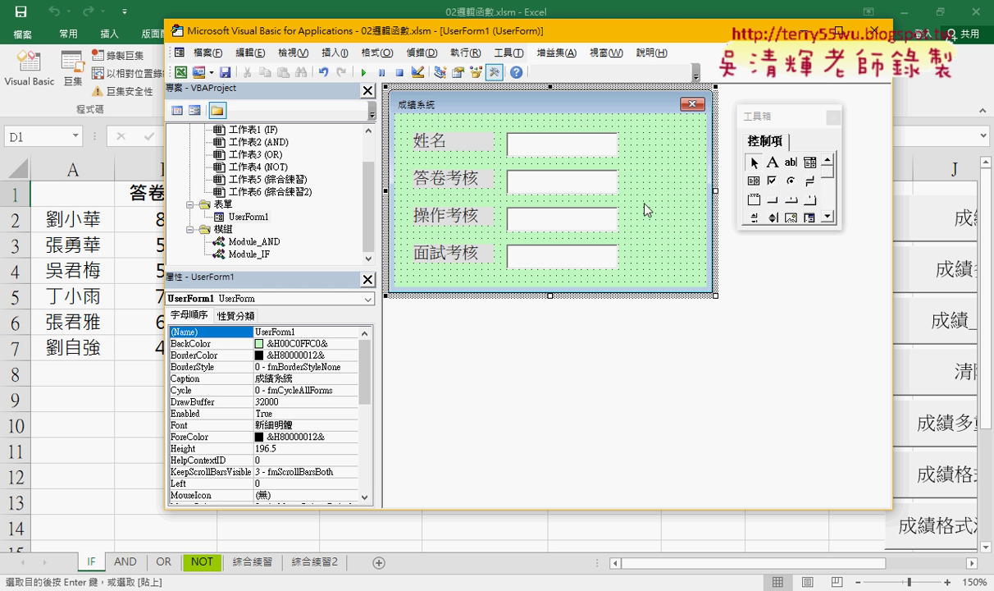
pyautogui.moveTo(576, 191)
pyautogui.mouseDown()
pyautogui.moveTo(592, 184)
pyautogui.moveTo(562, 215)
pyautogui.mouseUp()
pyautogui.moveTo(583, 261); pyautogui.dragTo(611, 249)
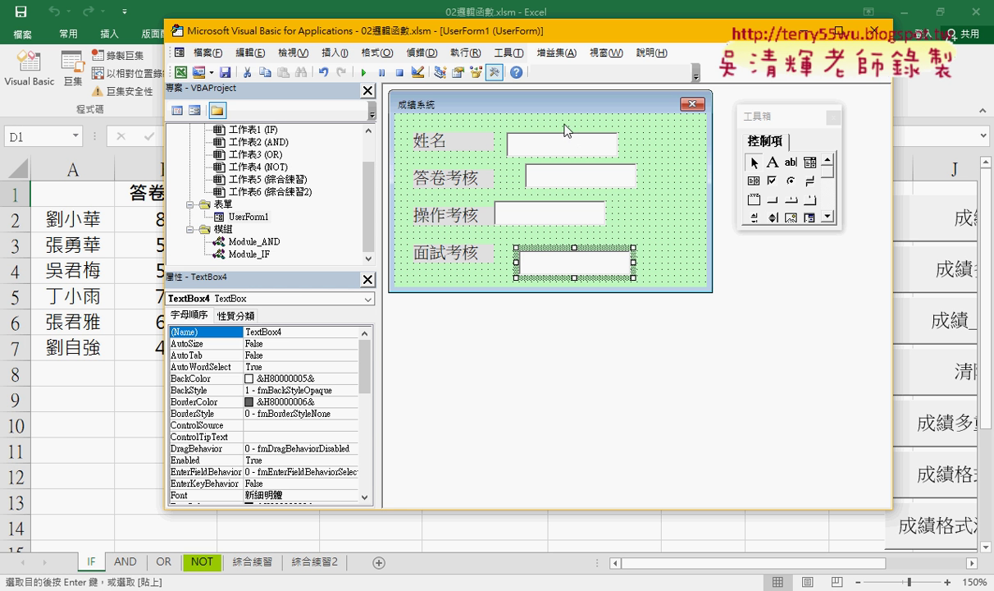
pyautogui.moveTo(554, 122); pyautogui.dragTo(570, 297)
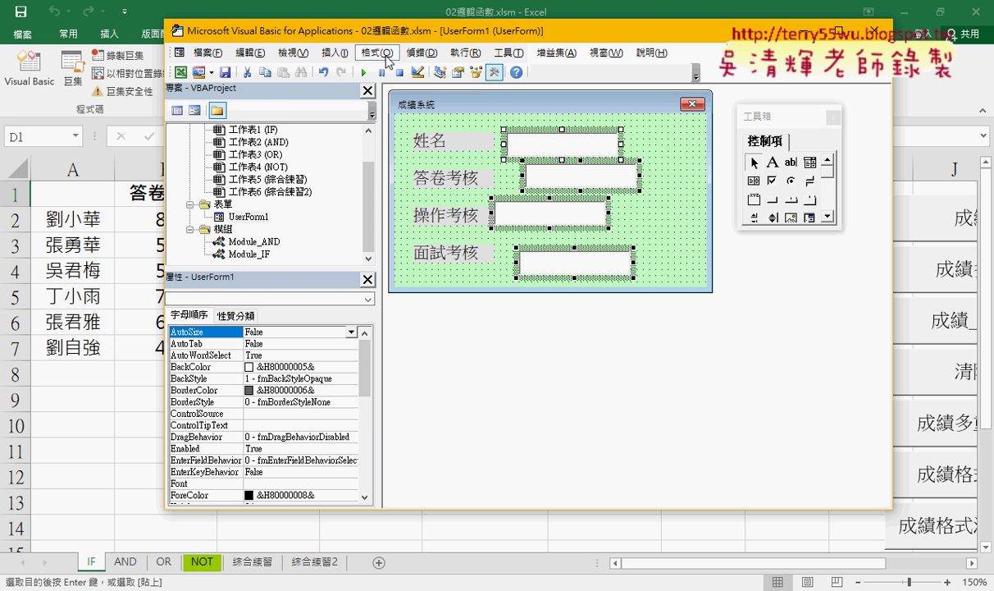
# Step: Left-align the four text boxes (主控項左緣) and make their vertical spacing equal
pyautogui.click(388, 59)
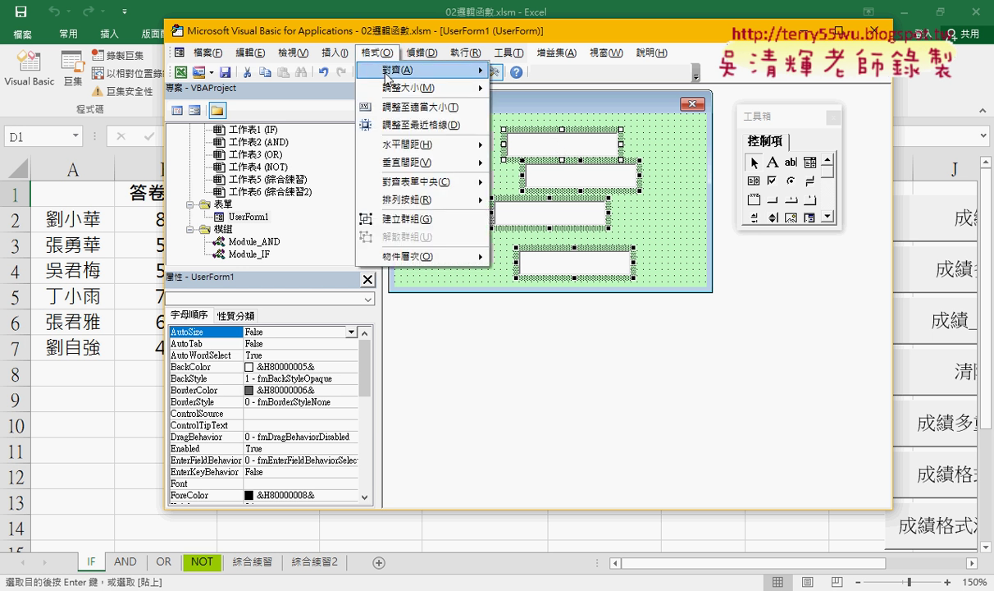
pyautogui.moveTo(398, 70)
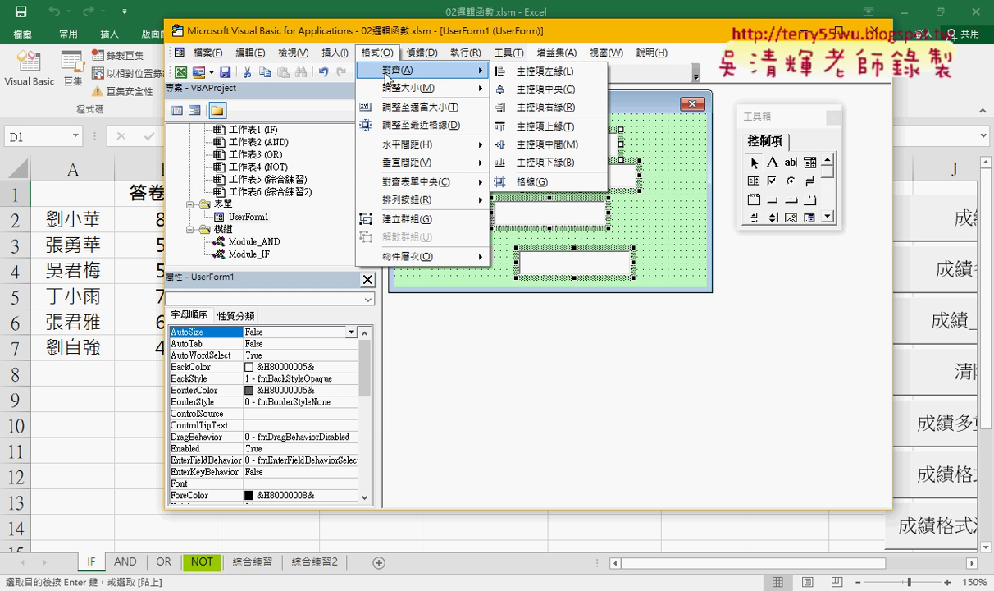
pyautogui.click(538, 72)
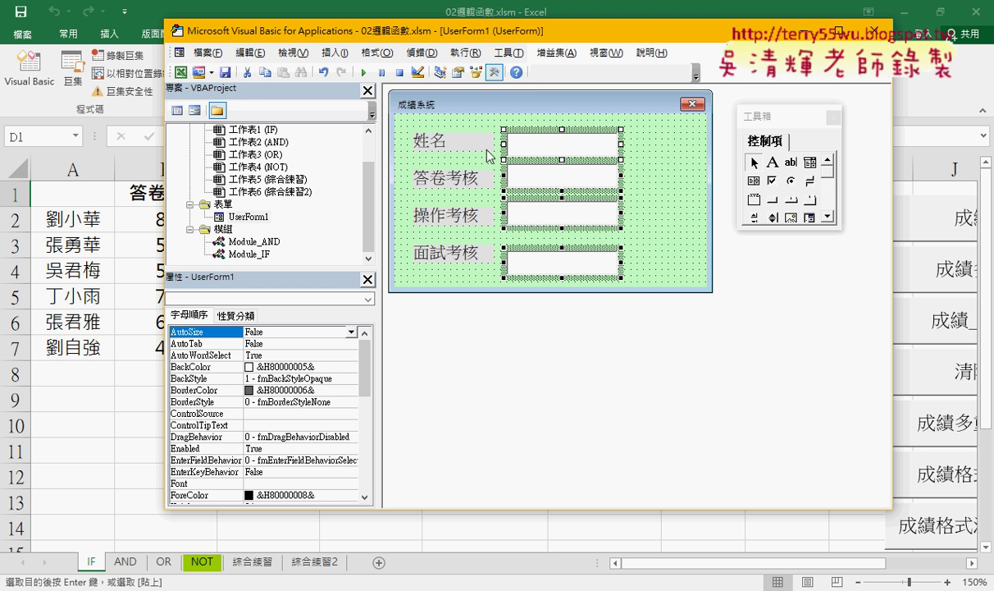
pyautogui.click(371, 54)
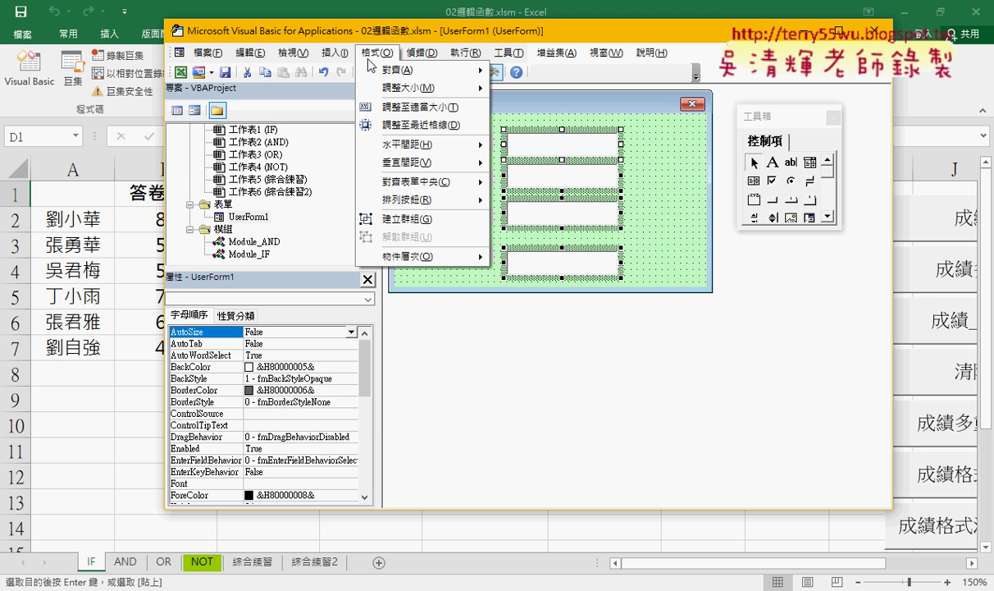
pyautogui.moveTo(408, 162)
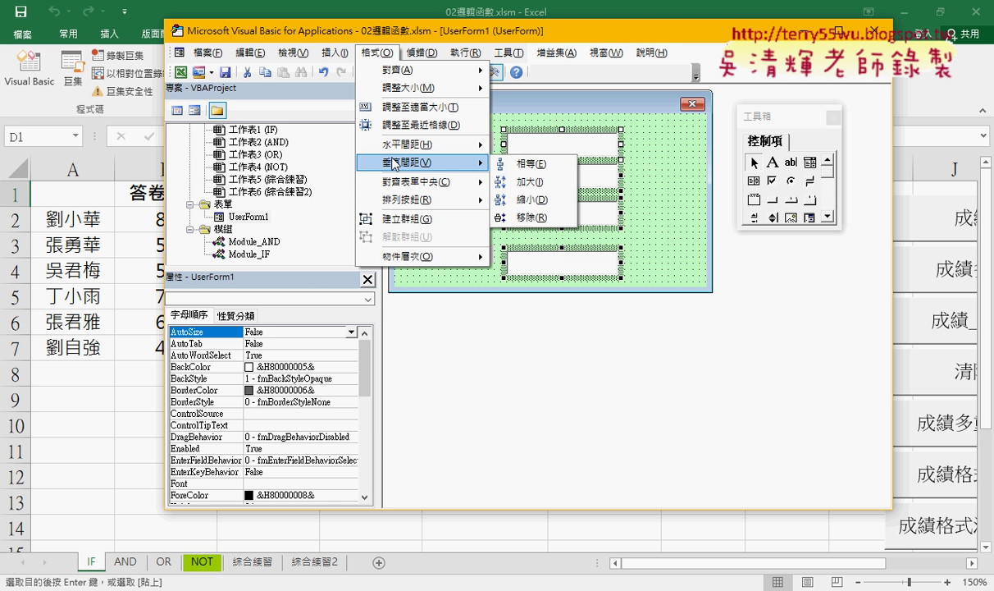
pyautogui.click(537, 164)
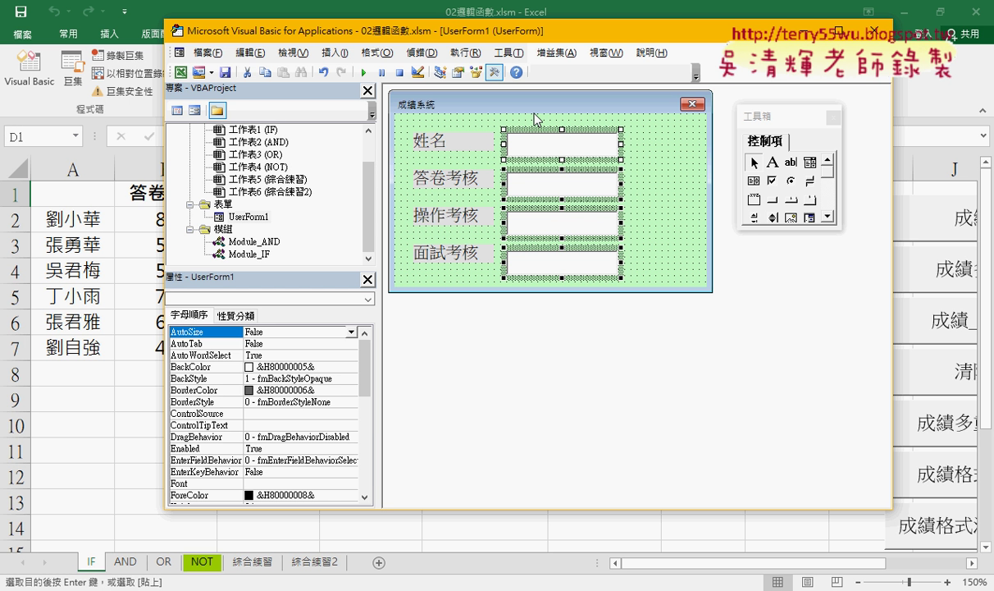
pyautogui.click(378, 51)
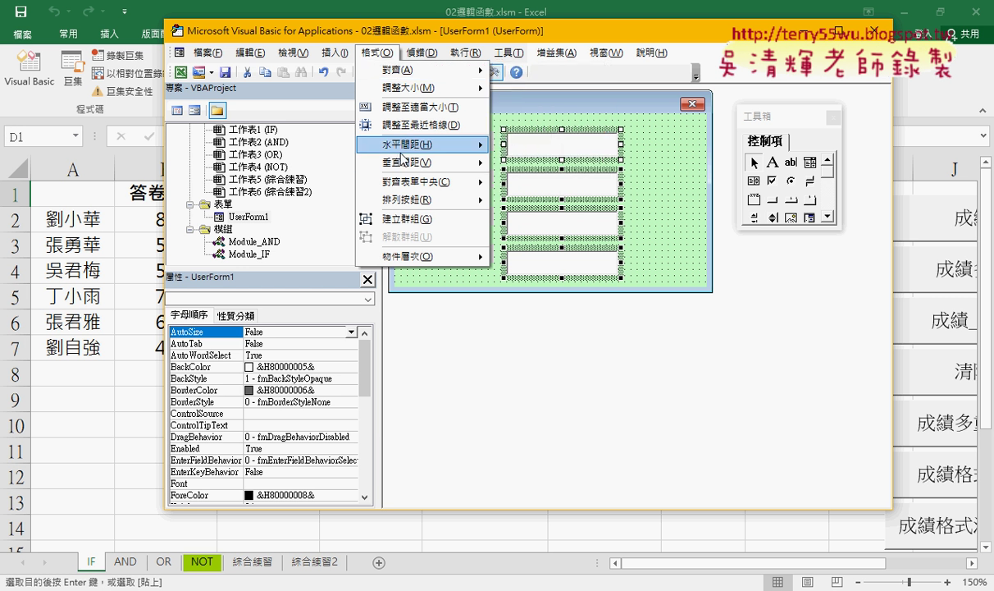
pyautogui.moveTo(409, 163)
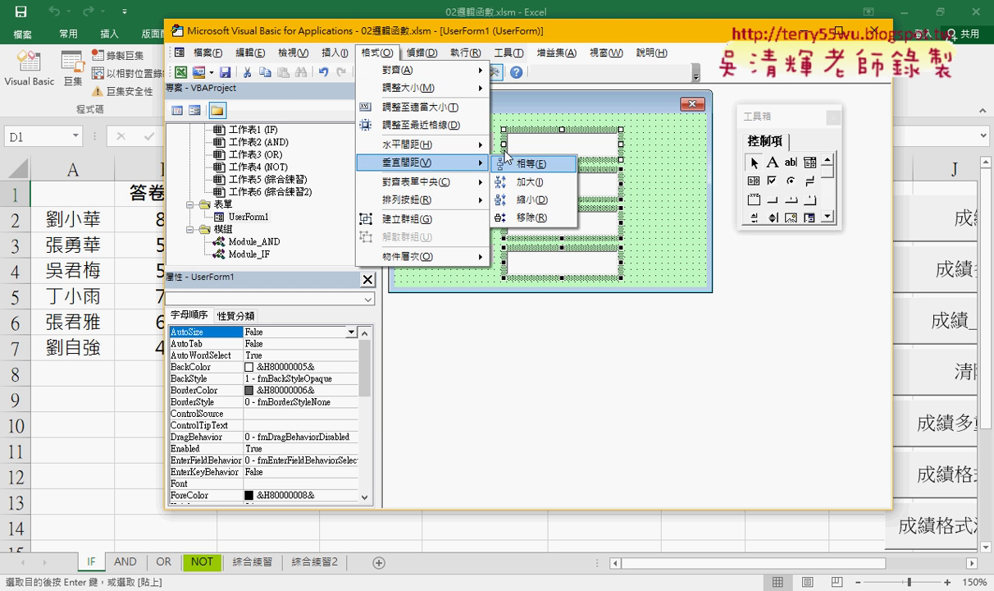
pyautogui.click(656, 181)
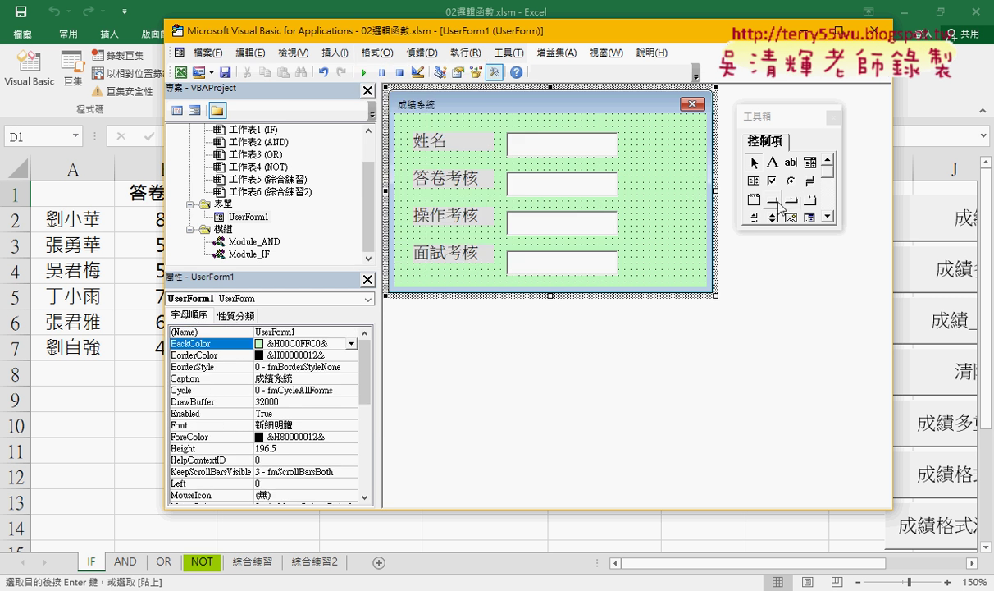
# Step: Widen the form and draw a CommandButton captioned 新增 right of the name box
pyautogui.moveTo(719, 195); pyautogui.dragTo(733, 195)
pyautogui.moveTo(633, 134); pyautogui.dragTo(704, 173)
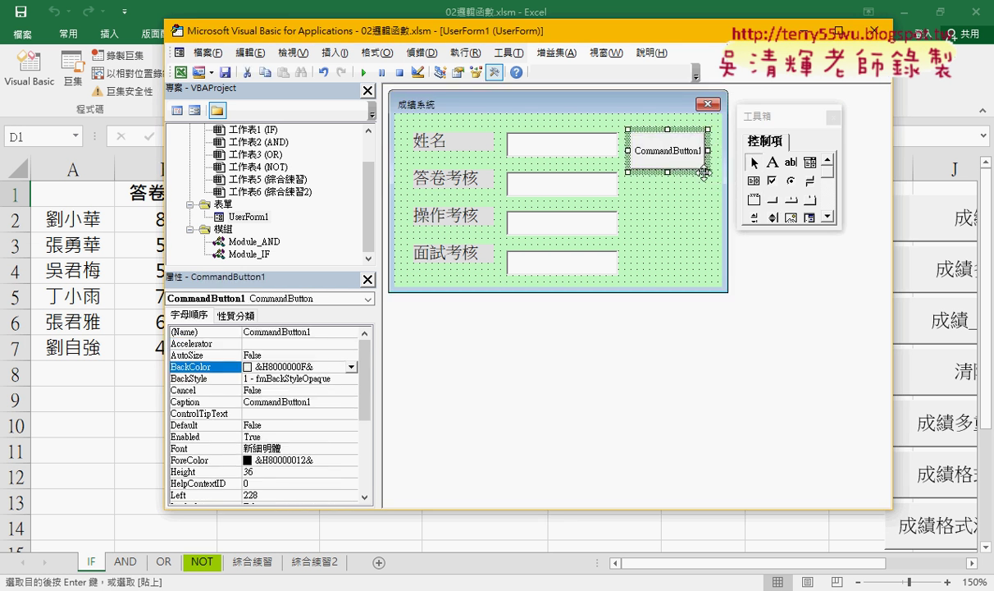
pyautogui.click(205, 402)
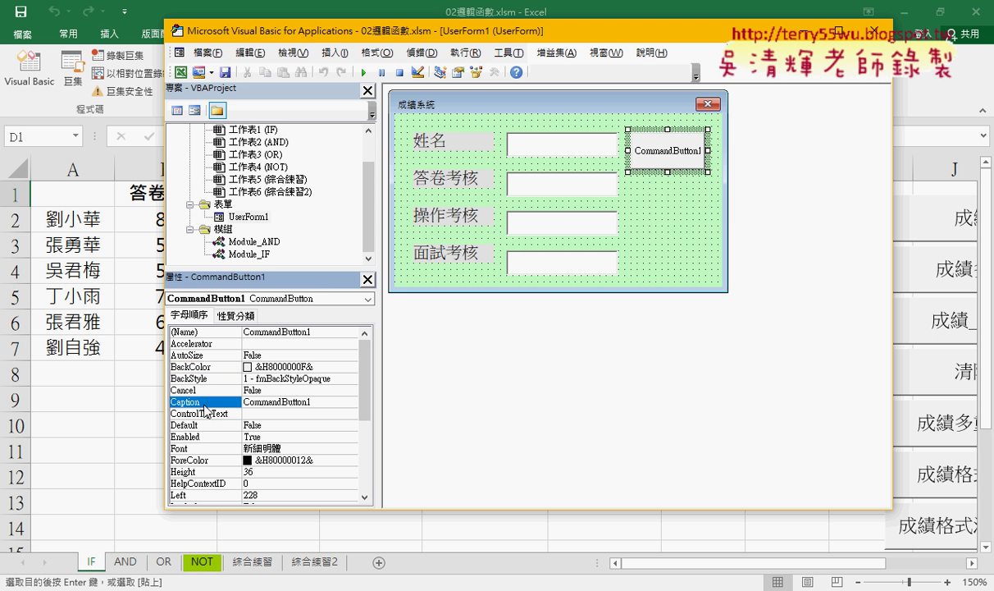
pyautogui.click(218, 401)
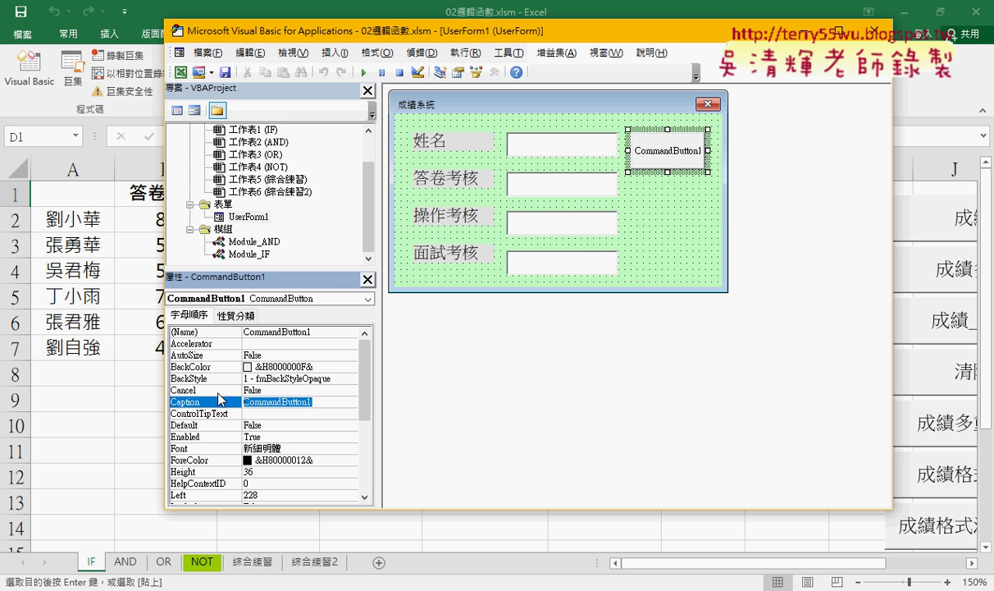
pyautogui.write('新增')
pyautogui.press('Return')
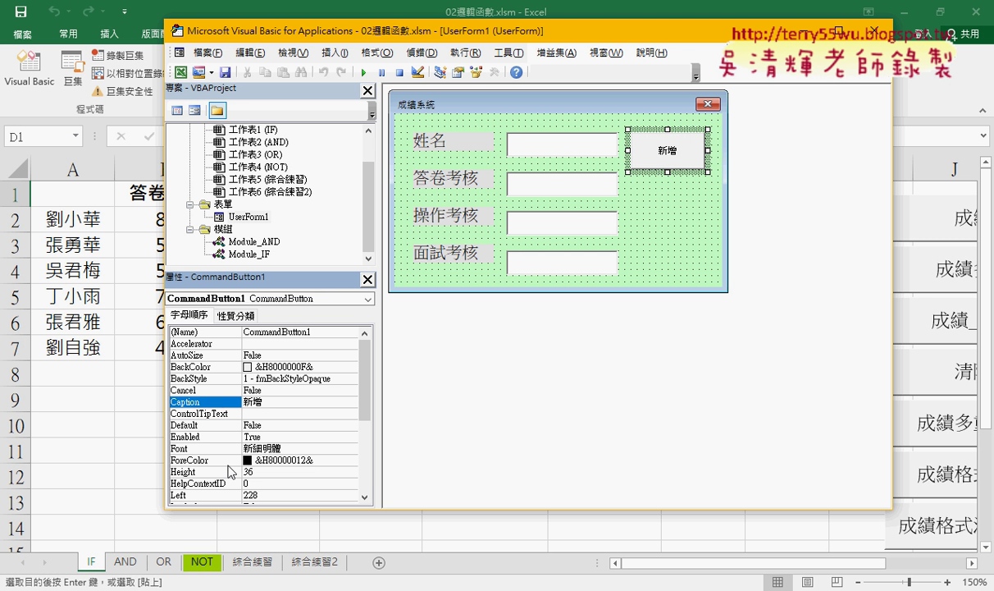
# Step: Give the 新增 button 16-point font and red ForeColor (&H000000FF&)
pyautogui.click(201, 449)
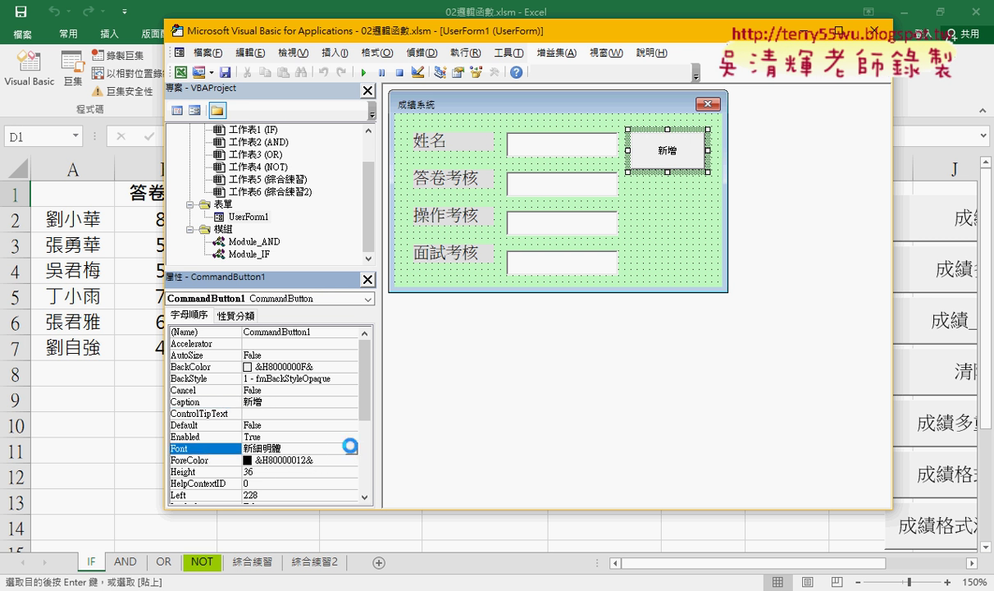
pyautogui.click(351, 450)
pyautogui.click(456, 251)
pyautogui.click(517, 177)
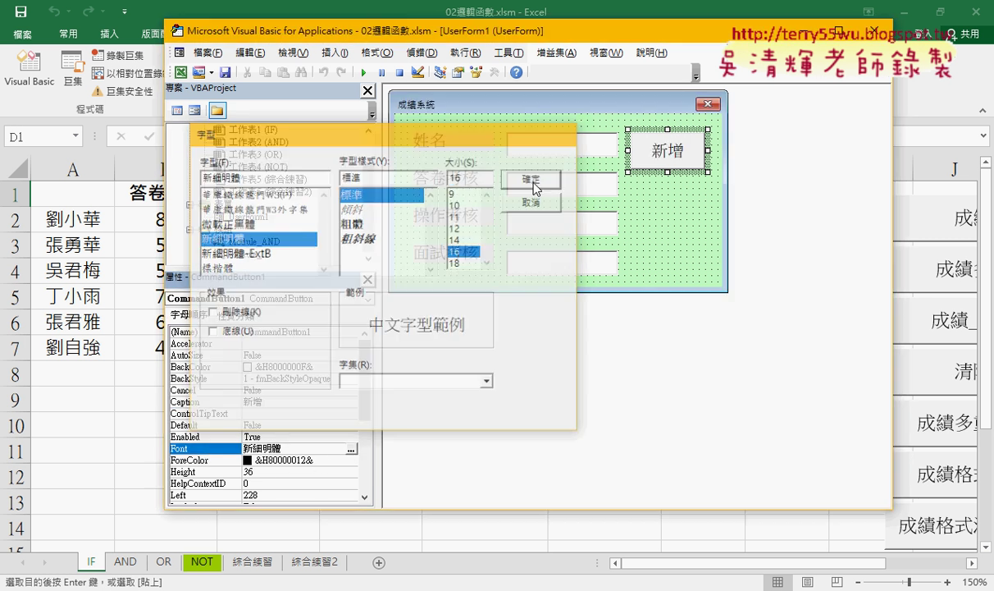
pyautogui.click(213, 461)
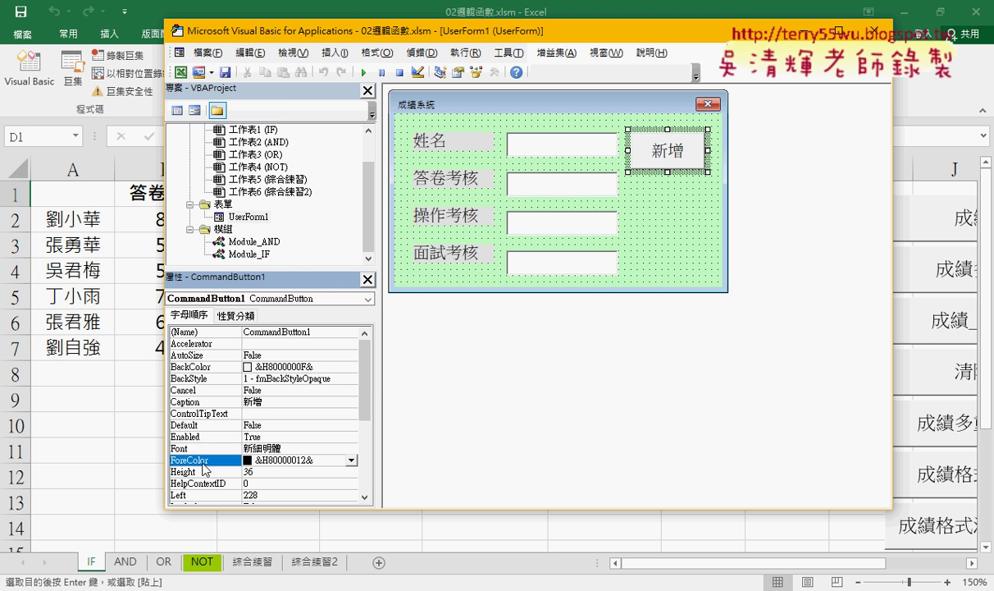
pyautogui.click(351, 460)
pyautogui.click(246, 476)
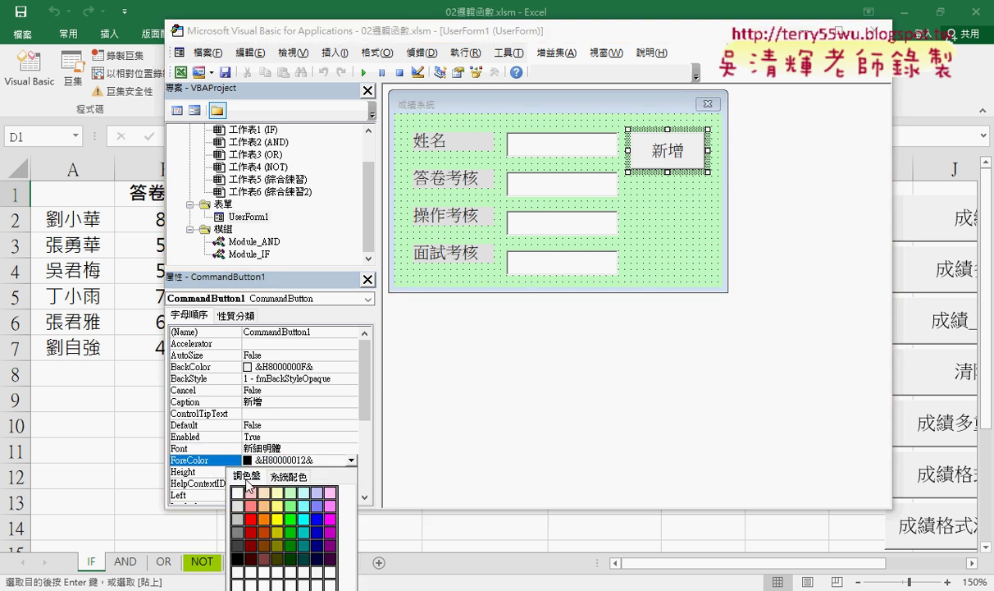
pyautogui.click(253, 520)
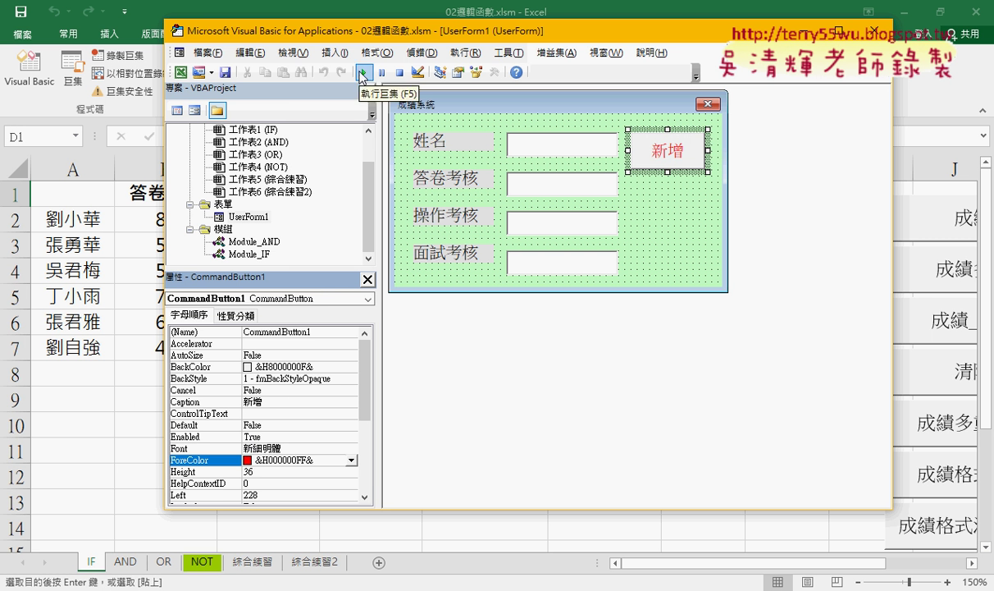
pyautogui.click(362, 77)
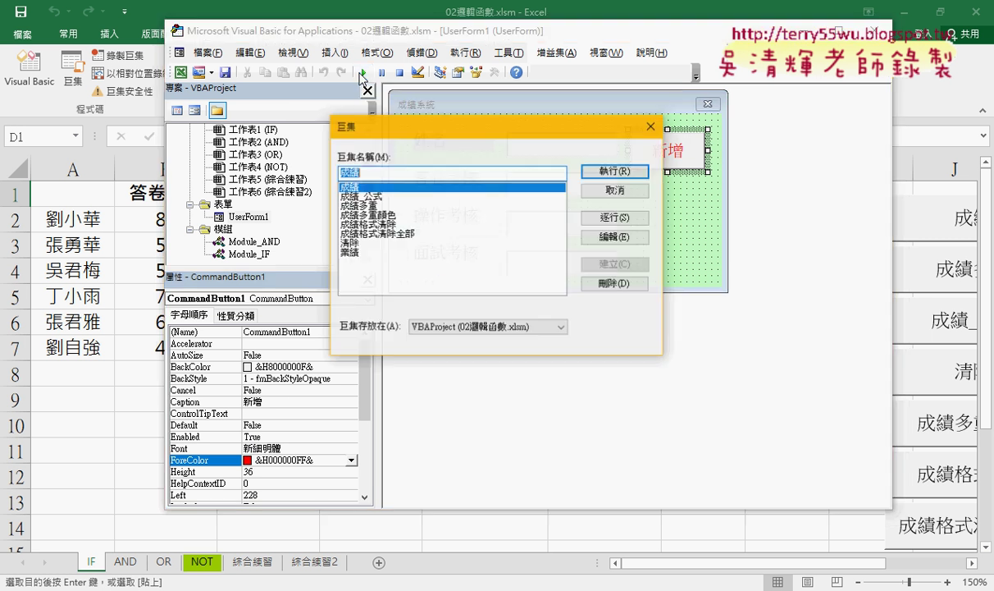
pyautogui.click(627, 192)
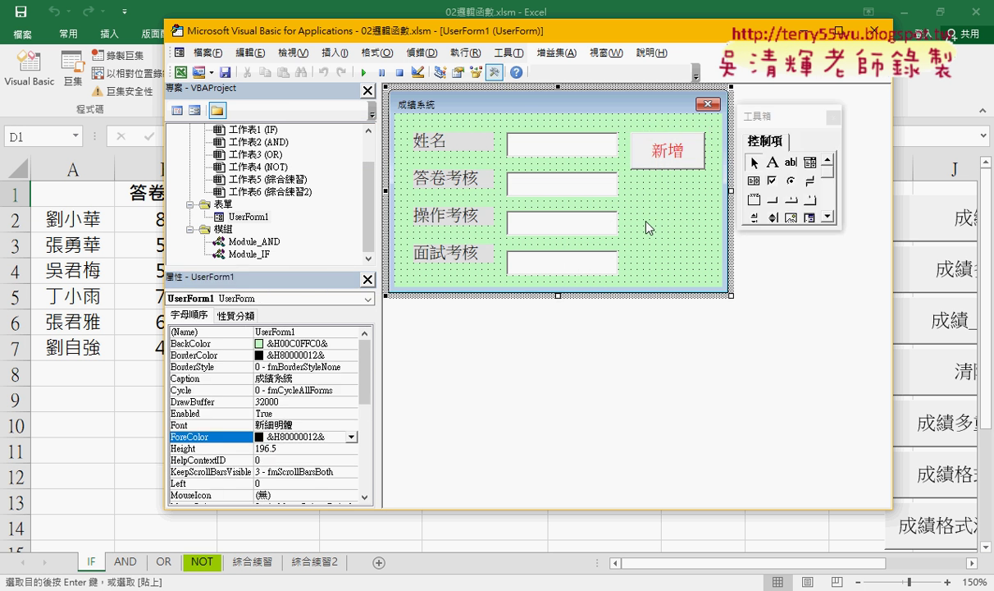
pyautogui.hotkey('alt', 'F11')
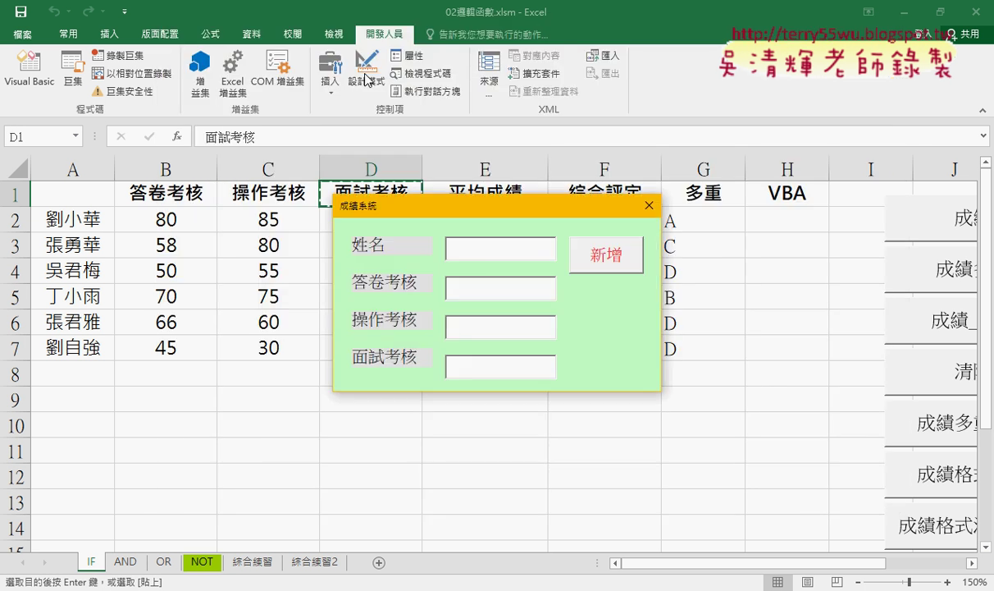
pyautogui.click(649, 206)
pyautogui.click(649, 205)
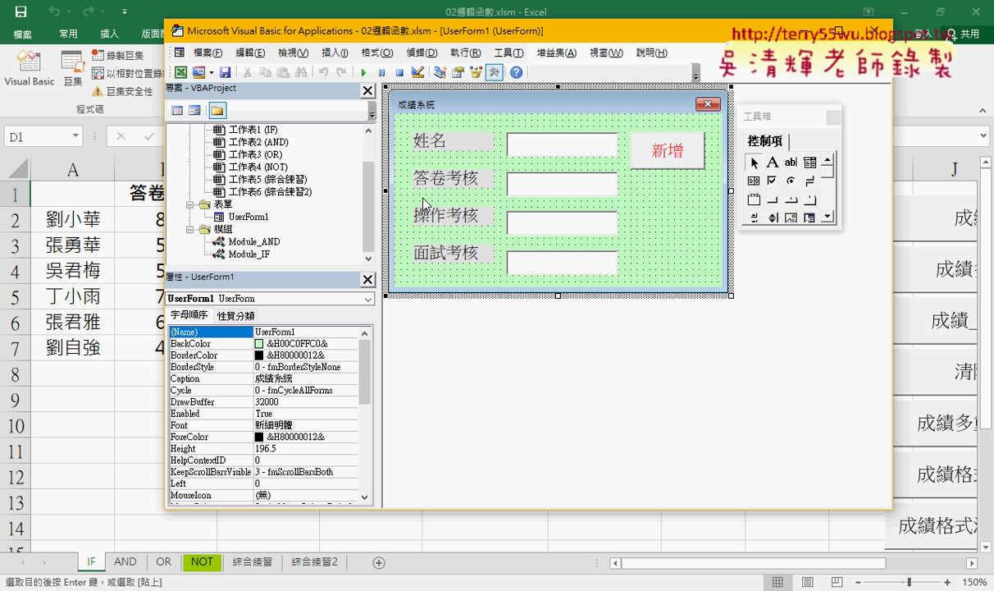
pyautogui.rightClick(238, 156)
pyautogui.moveTo(301, 224)
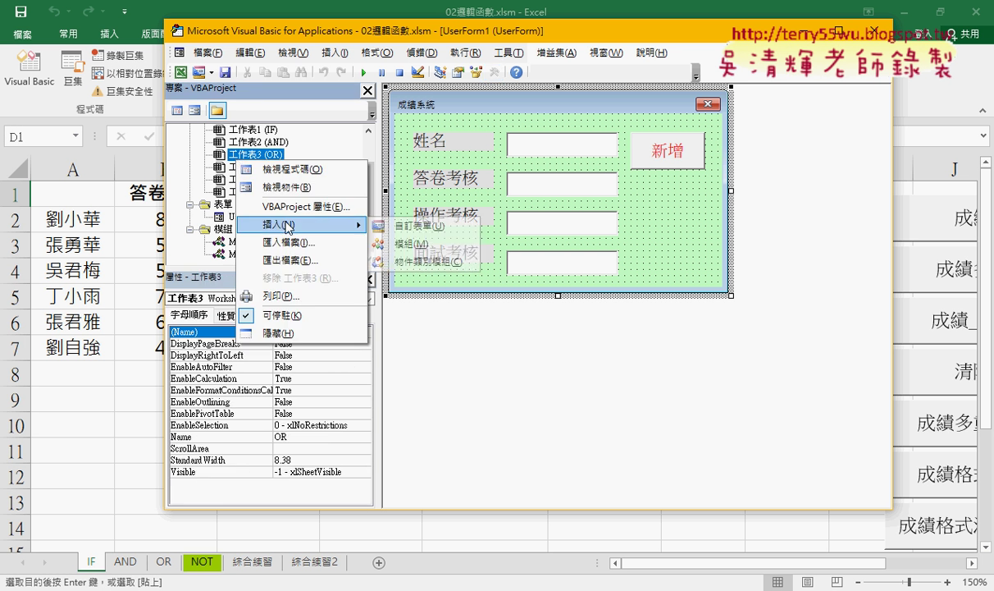
pyautogui.click(412, 227)
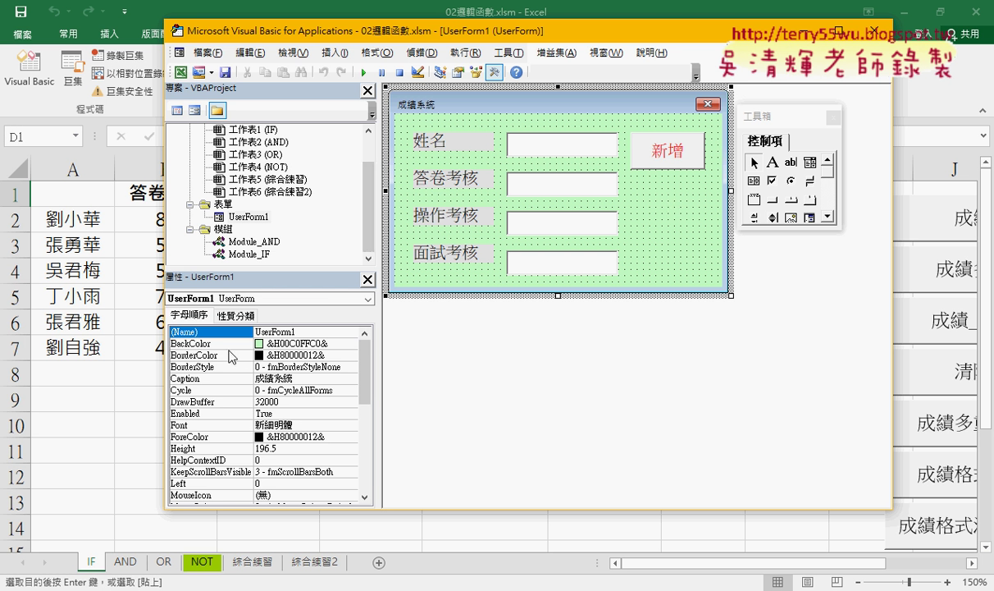
pyautogui.click(257, 378)
pyautogui.click(232, 374)
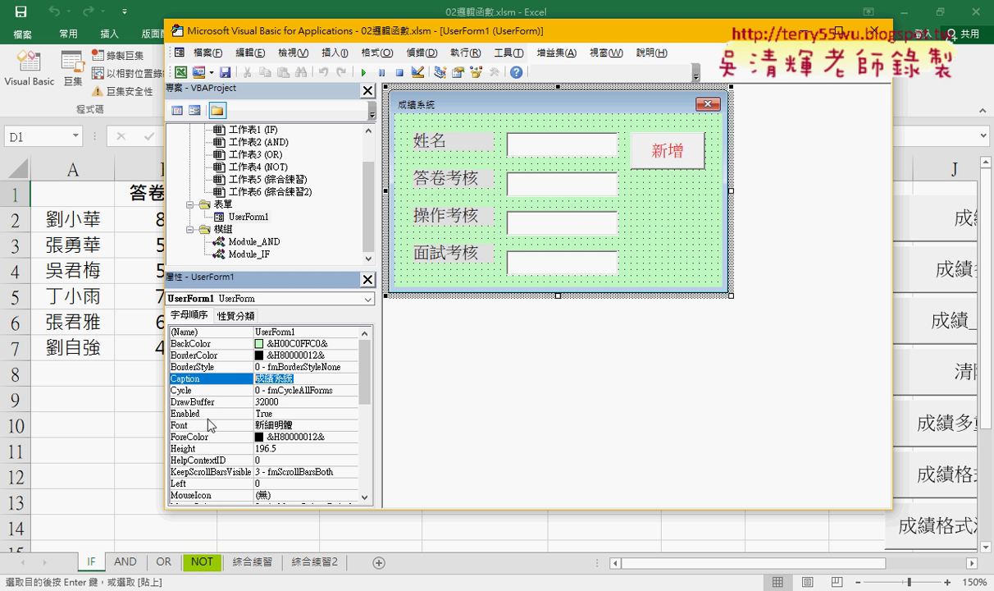
pyautogui.click(198, 346)
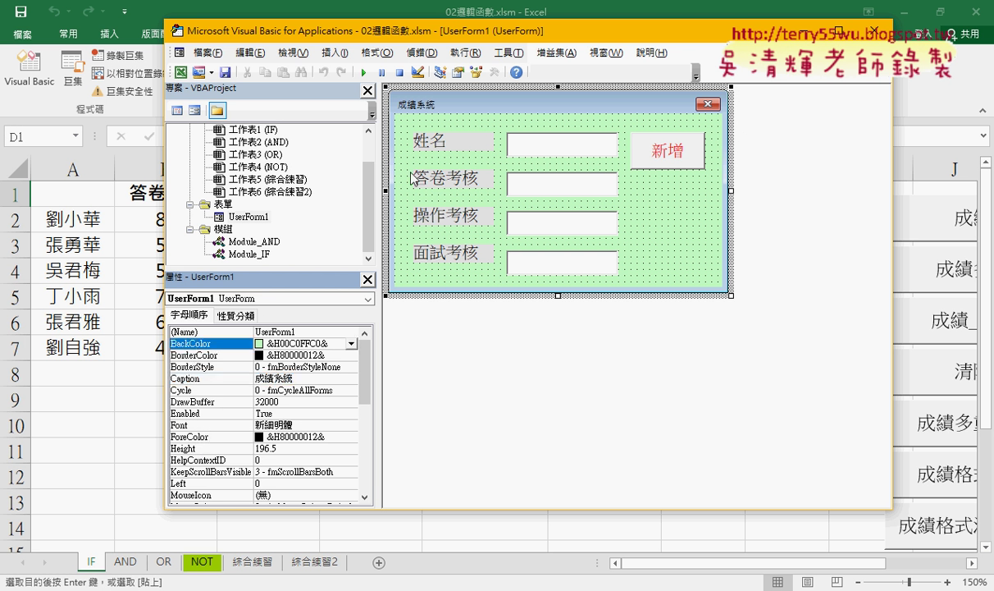
pyautogui.click(632, 194)
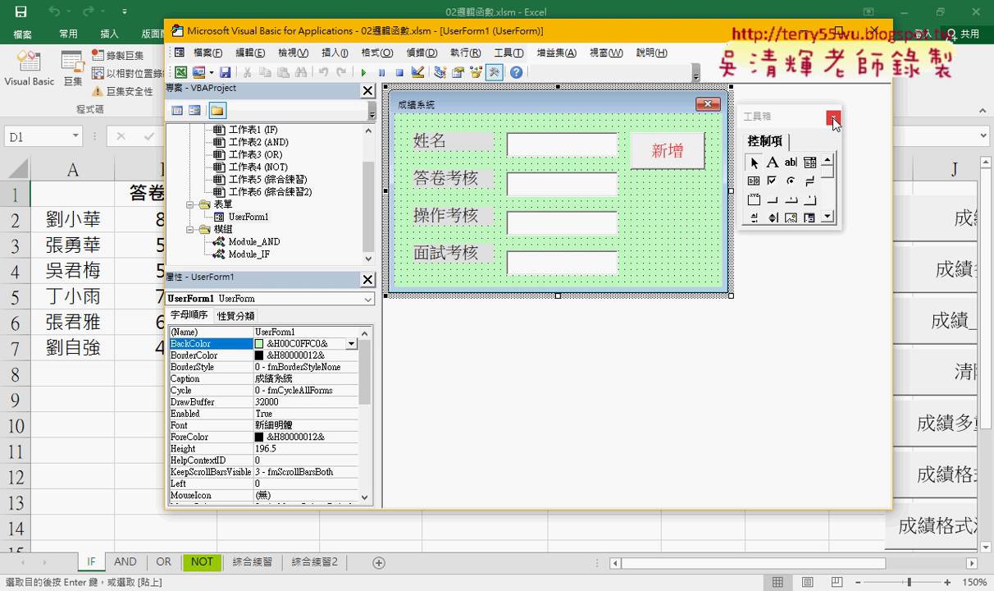
pyautogui.click(834, 120)
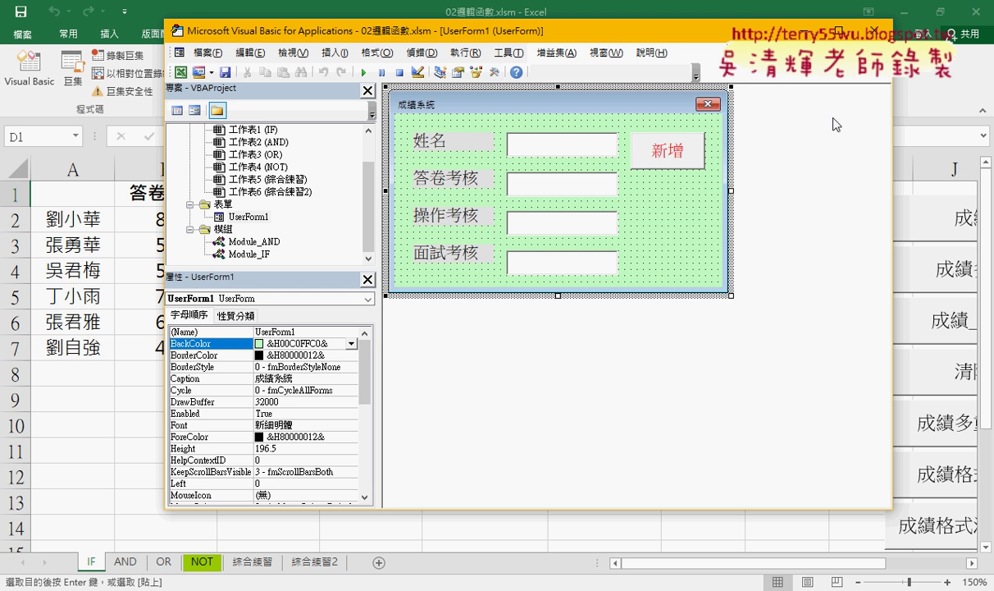
pyautogui.click(495, 73)
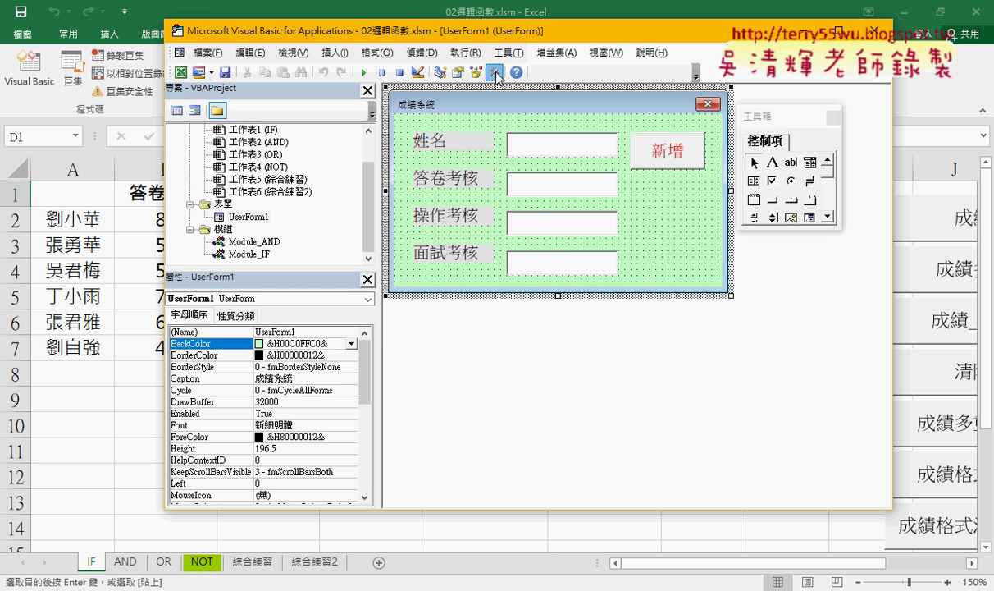
pyautogui.click(301, 52)
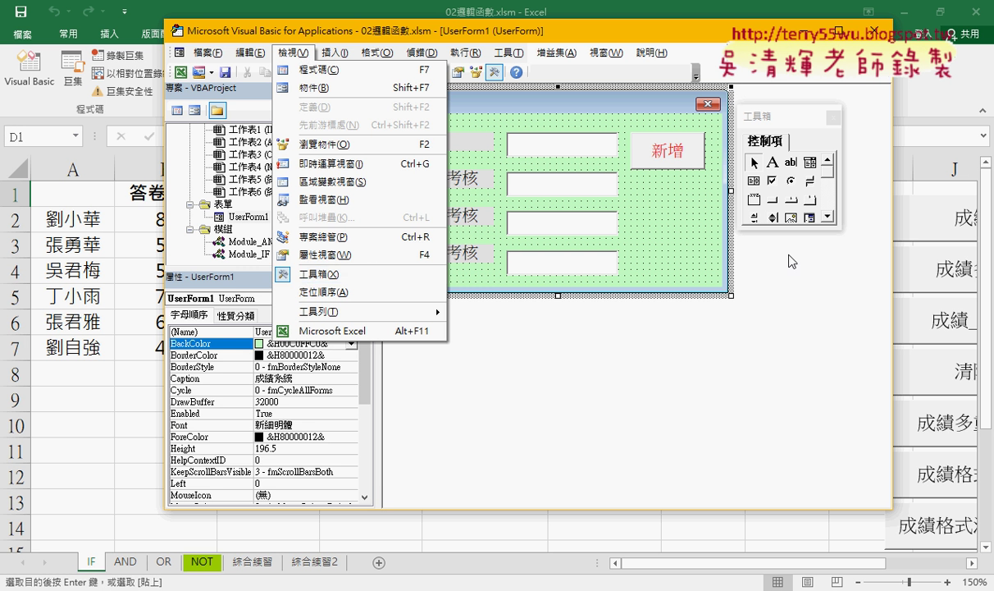
pyautogui.click(686, 211)
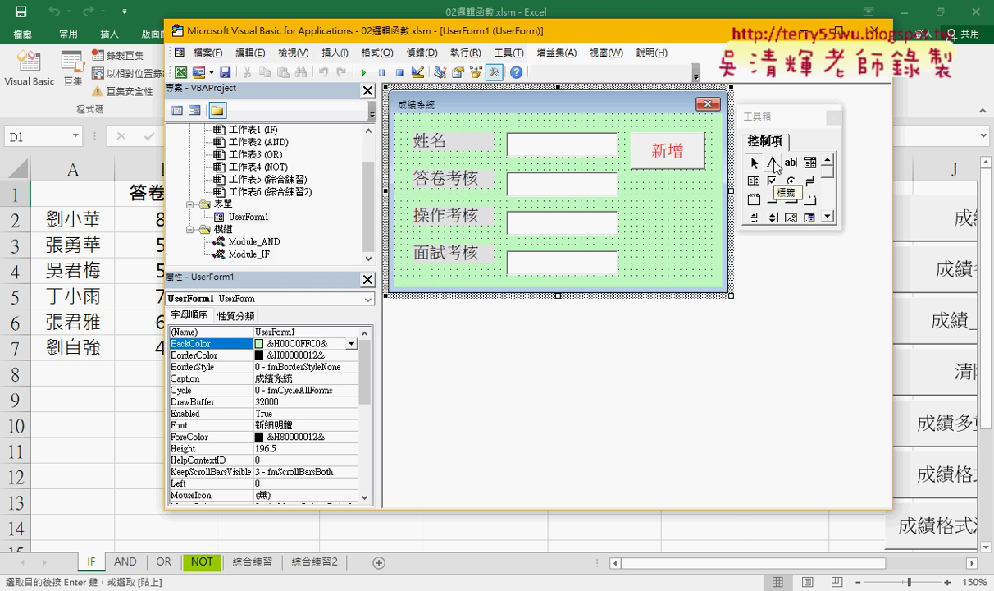